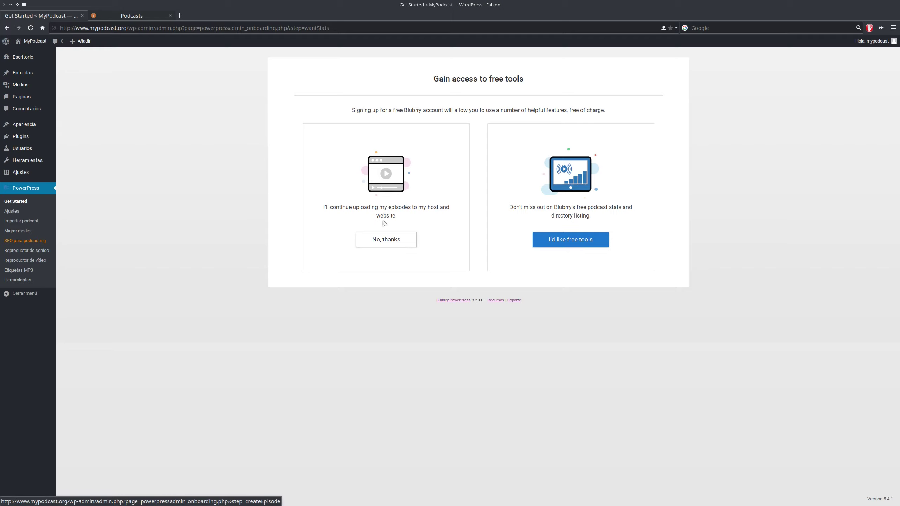
- Choose 'No, thanks' to decline the free Blubrry account tools
{"action": "left_click", "coordinate": [385, 245]}
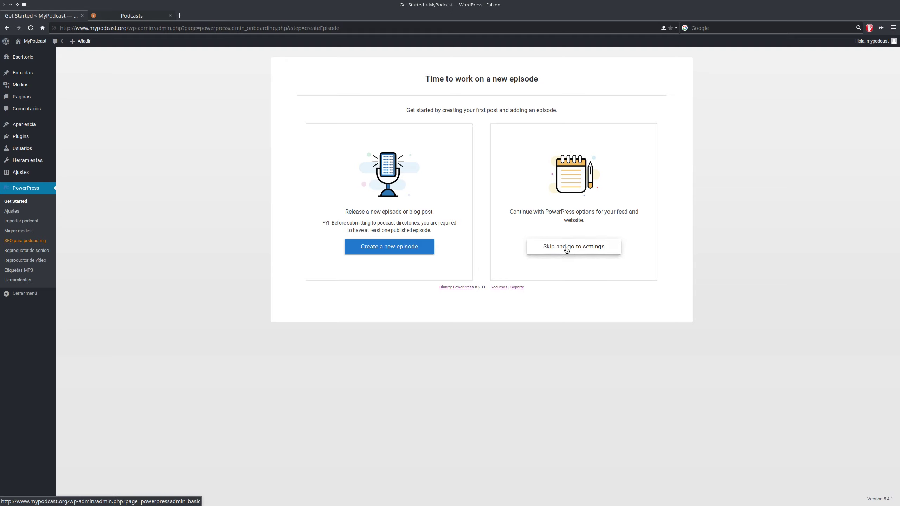
- Skip episode creation and go straight to the PowerPress settings page
{"action": "left_click", "coordinate": [568, 249]}
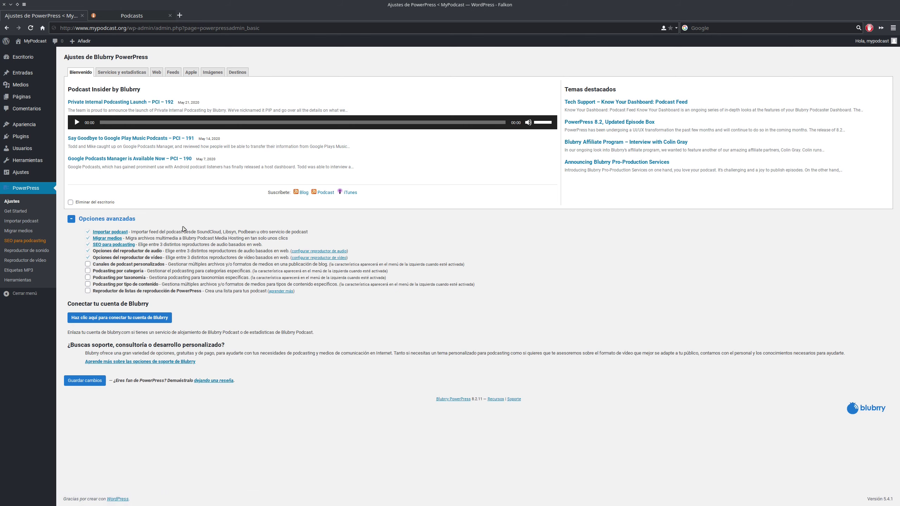
- Toggle the Opciones avanzadas list, then browse the Servicios y estadísticas and Web tabs
{"action": "left_click", "coordinate": [71, 219]}
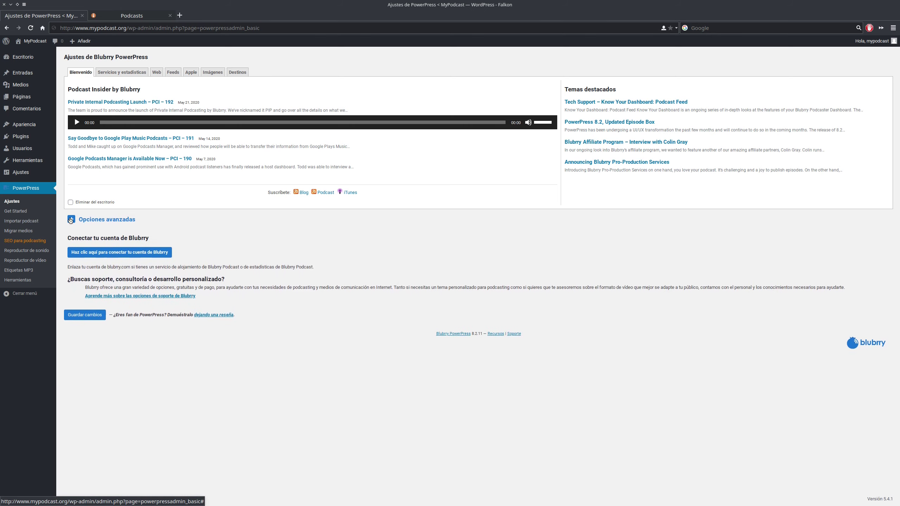
{"action": "left_click", "coordinate": [71, 219]}
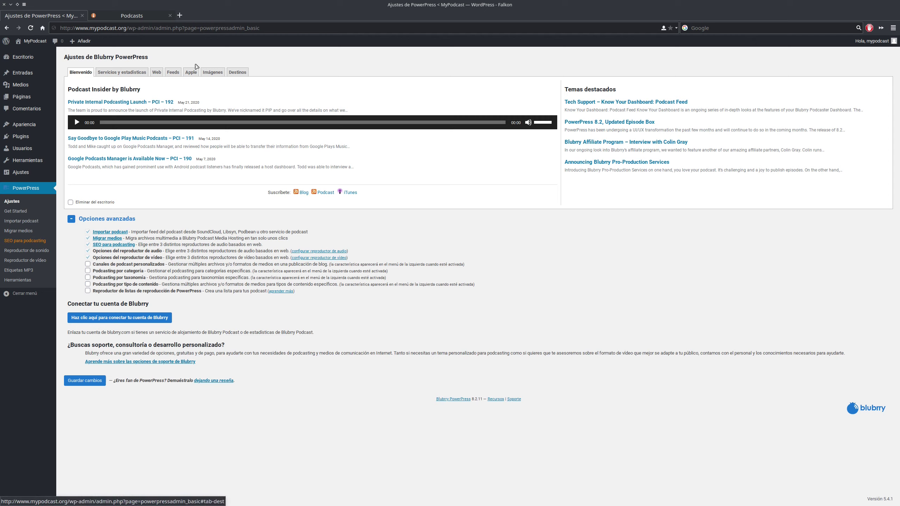
{"action": "left_click", "coordinate": [115, 73]}
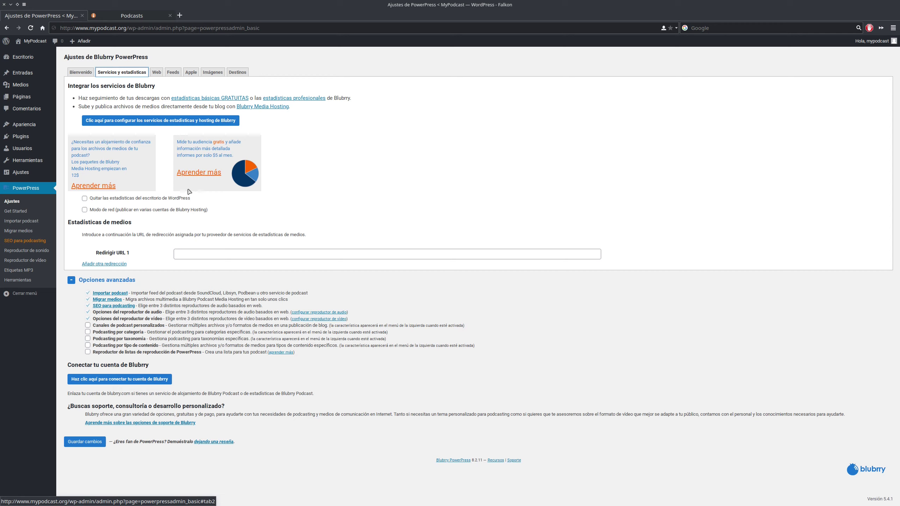
{"action": "left_click", "coordinate": [156, 73]}
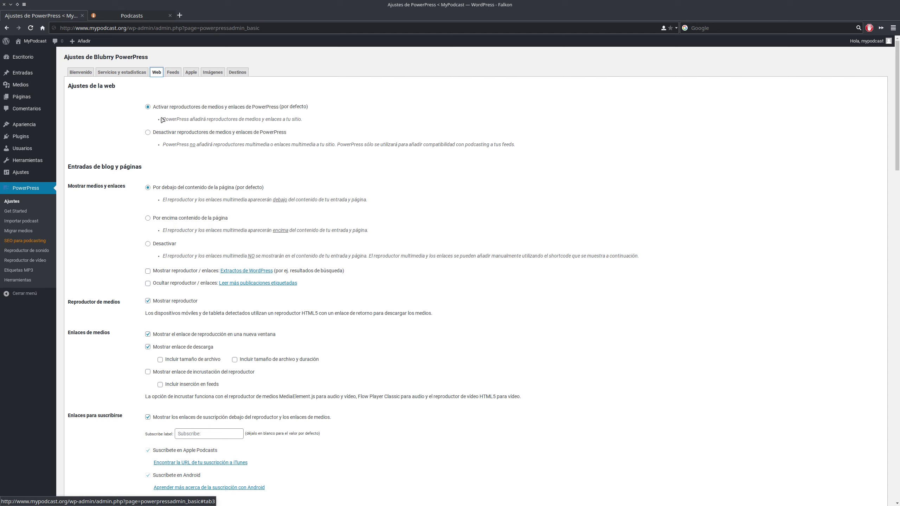
- Switch to the Feeds tab of the PowerPress settings
{"action": "left_click", "coordinate": [173, 73]}
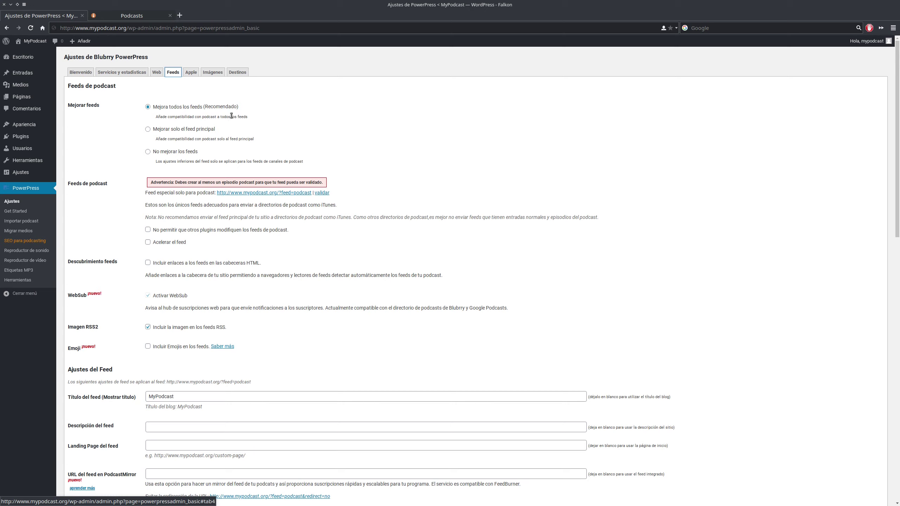
{"action": "left_click_drag", "start_coordinate": [204, 107], "coordinate": [253, 113]}
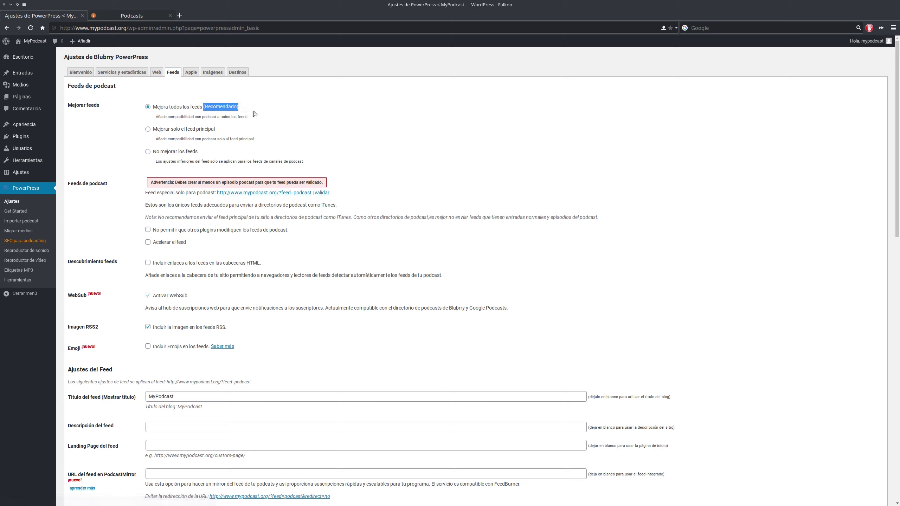
{"action": "left_click", "coordinate": [259, 116]}
{"action": "double_click", "coordinate": [214, 105]}
{"action": "left_click", "coordinate": [225, 105]}
{"action": "scroll", "coordinate": [368, 155], "scroll_direction": "down", "scroll_amount": 3}
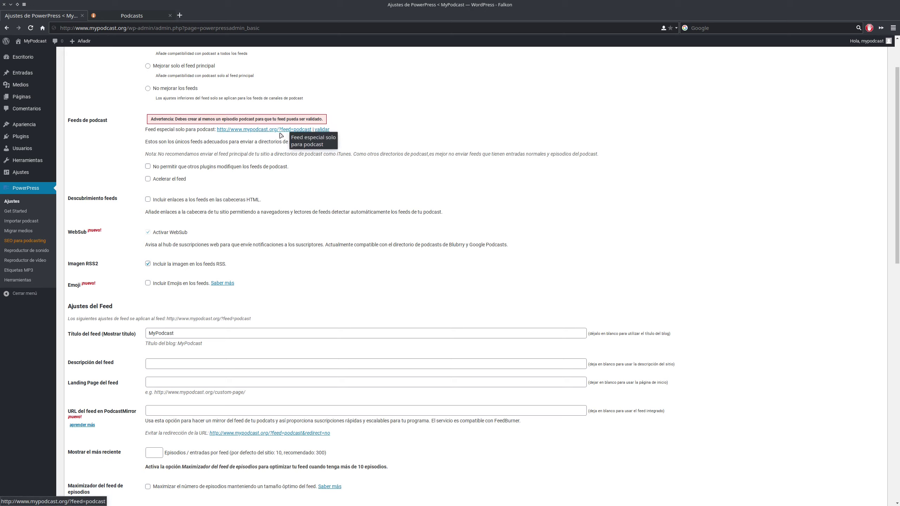
{"action": "scroll", "coordinate": [298, 136], "scroll_direction": "down", "scroll_amount": 2}
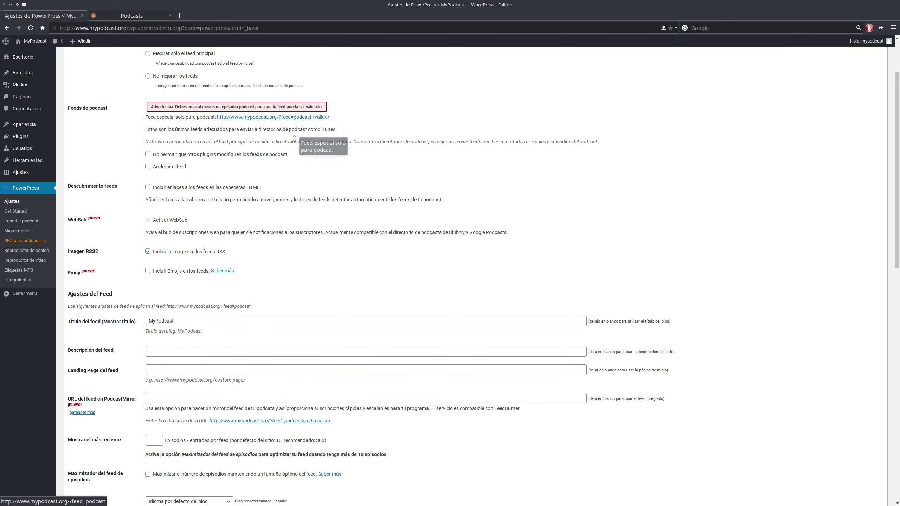
{"action": "scroll", "coordinate": [297, 140], "scroll_direction": "up", "scroll_amount": 3}
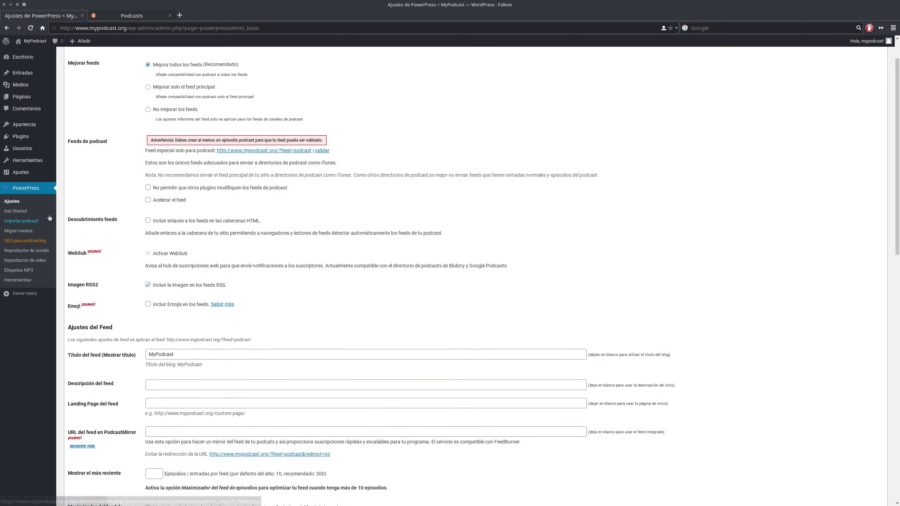
- Save permalinks as 'Nombre de la entrada' (/%postname%/), then return to PowerPress Ajustes
{"action": "mouse_move", "coordinate": [33, 173]}
{"action": "left_click", "coordinate": [73, 195]}
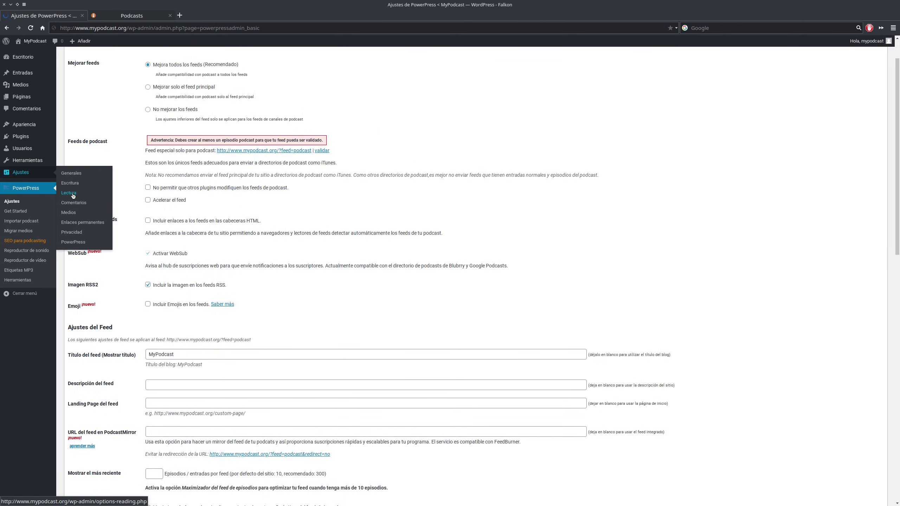
{"action": "left_click", "coordinate": [16, 235]}
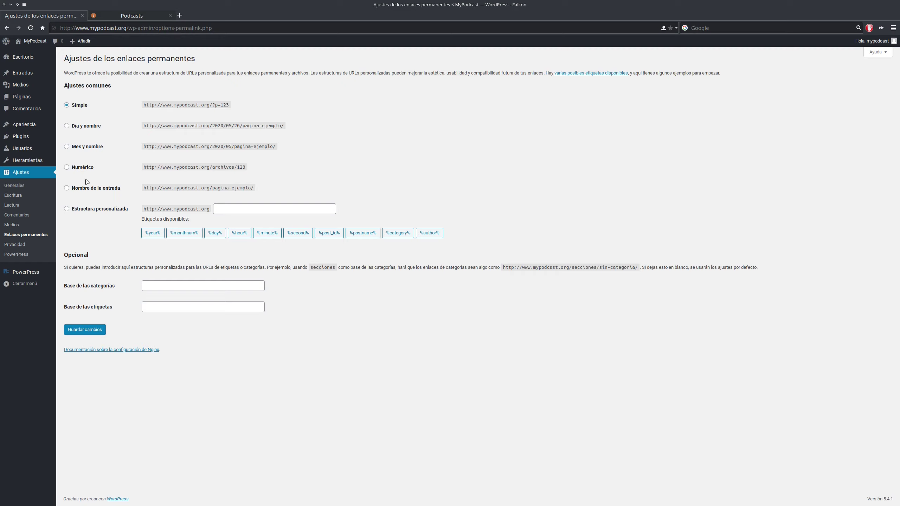
{"action": "left_click", "coordinate": [66, 191]}
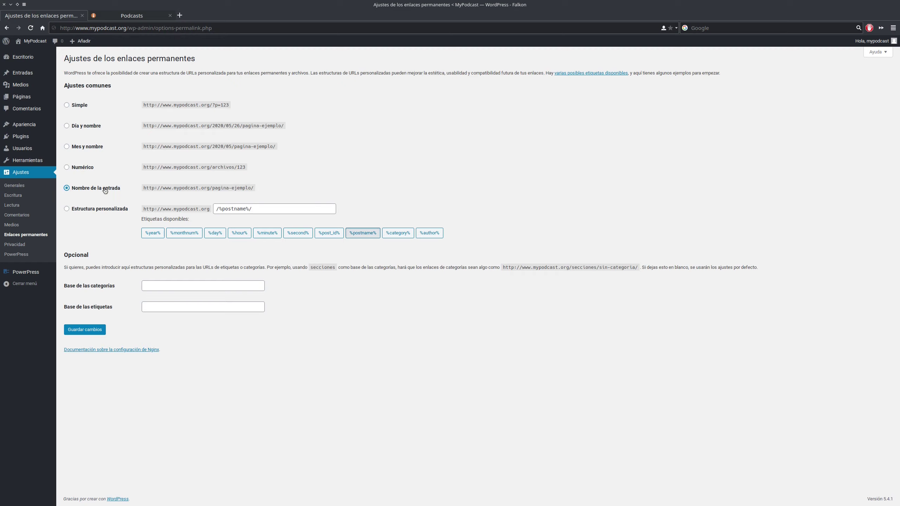
{"action": "left_click", "coordinate": [85, 330]}
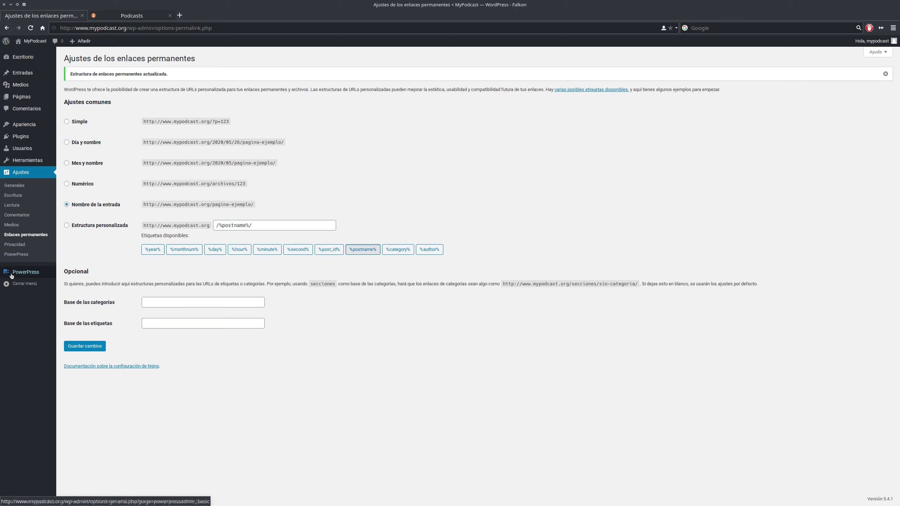
{"action": "mouse_move", "coordinate": [14, 275]}
{"action": "left_click", "coordinate": [70, 273]}
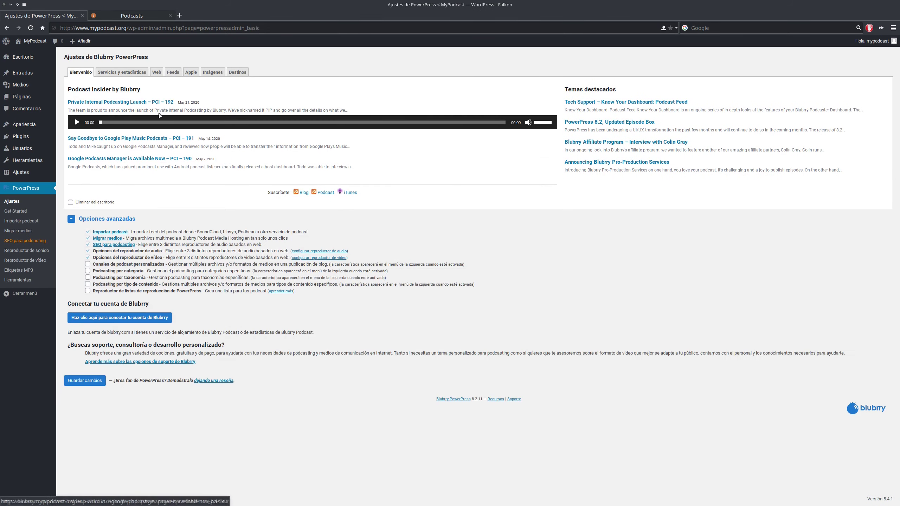
- Open the Feeds tab and scroll to the /feed/podcast/ address and Descubrimiento option
{"action": "left_click", "coordinate": [172, 76]}
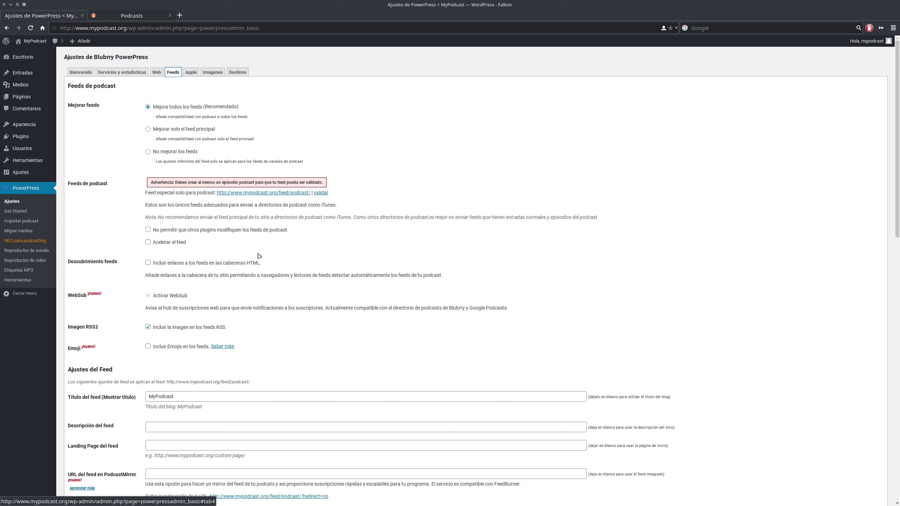
{"action": "scroll", "coordinate": [261, 254], "scroll_direction": "down", "scroll_amount": 3}
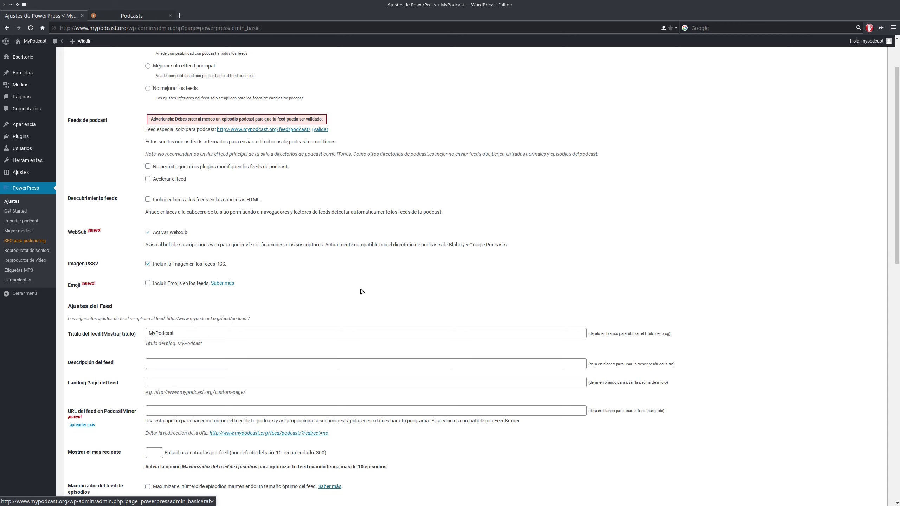
{"action": "scroll", "coordinate": [355, 294], "scroll_direction": "down", "scroll_amount": 3}
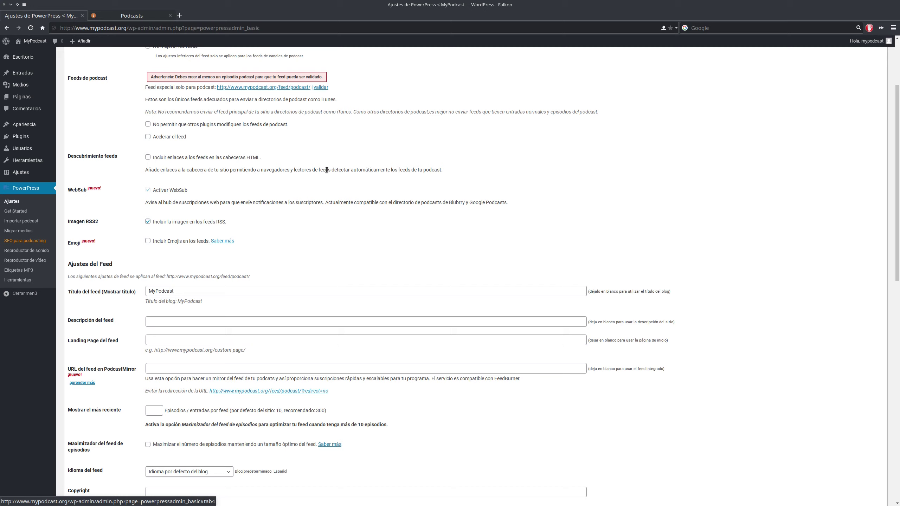
- Tick 'Incluir enlaces a los feeds en las cabeceras HTML' and scroll down to Ajustes del Feed
{"action": "left_click", "coordinate": [148, 158]}
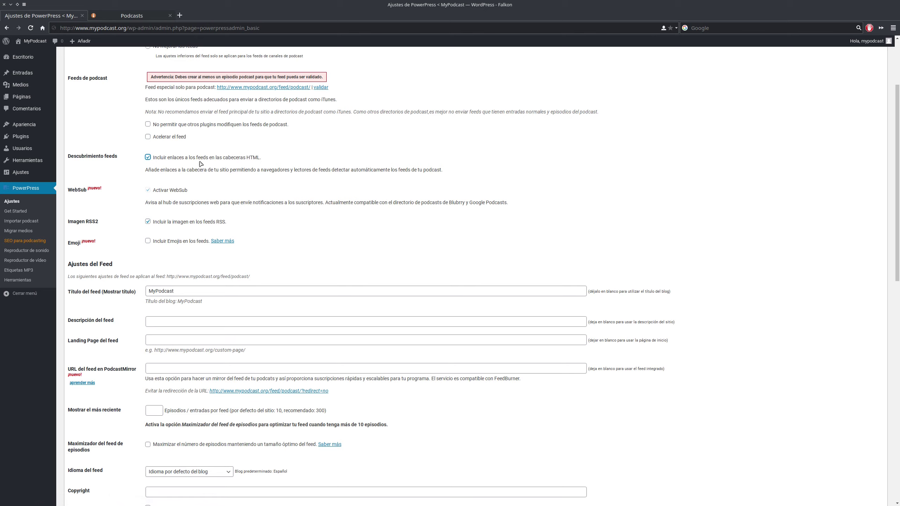
{"action": "scroll", "coordinate": [200, 164], "scroll_direction": "down", "scroll_amount": 3}
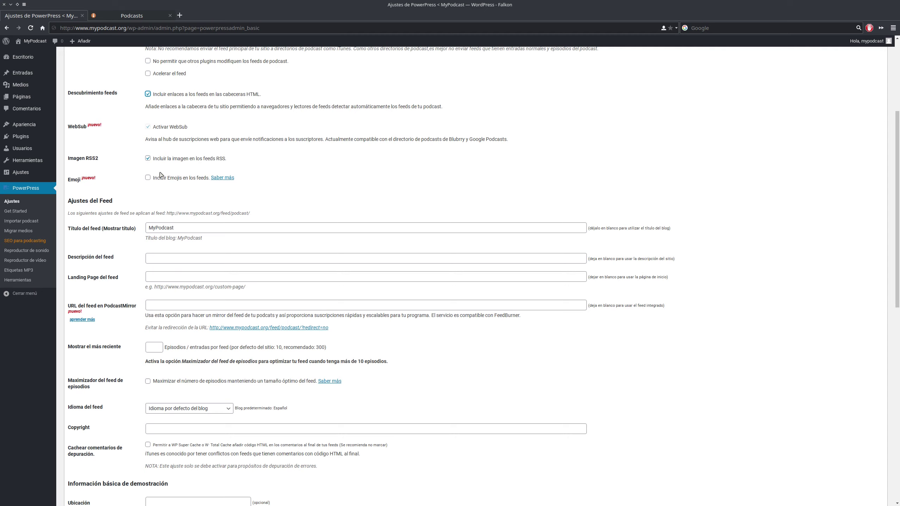
{"action": "scroll", "coordinate": [103, 190], "scroll_direction": "down", "scroll_amount": 3}
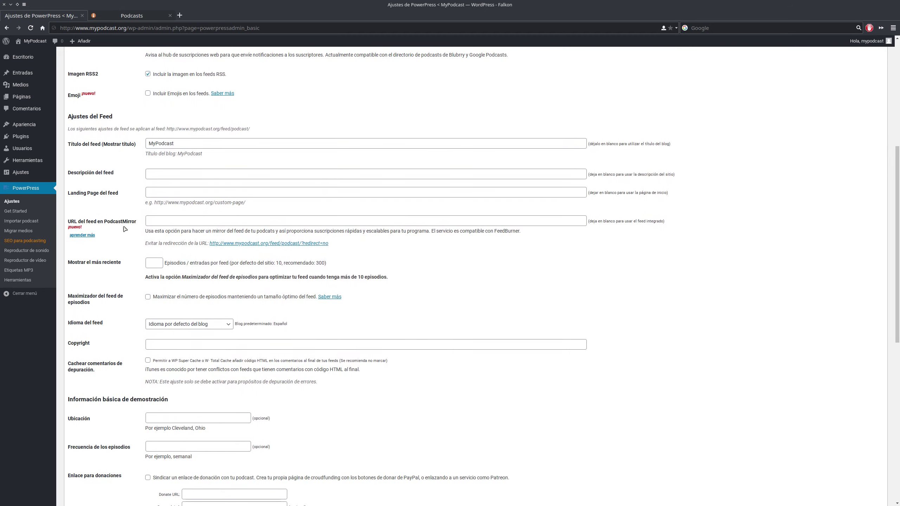
{"action": "scroll", "coordinate": [125, 232], "scroll_direction": "down", "scroll_amount": 1}
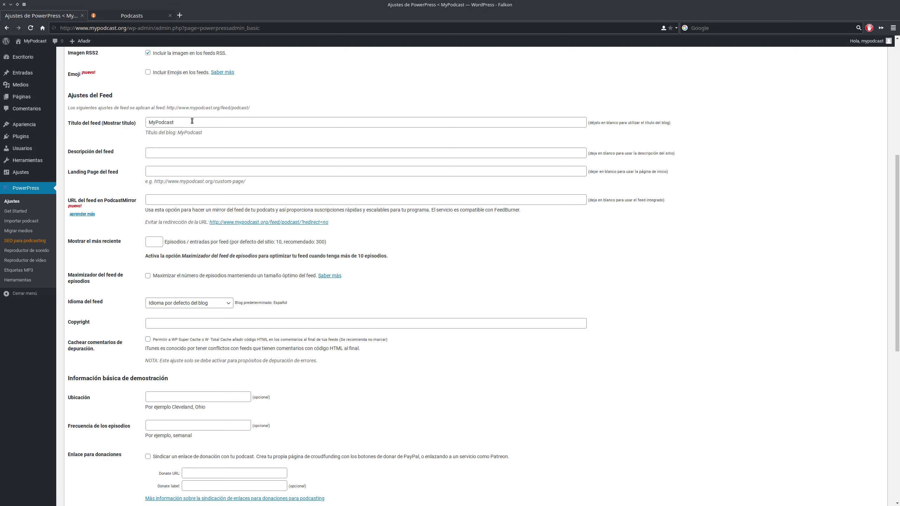
- Enter the feed description 'Este es mi primer Podcast'
{"action": "left_click", "coordinate": [160, 150]}
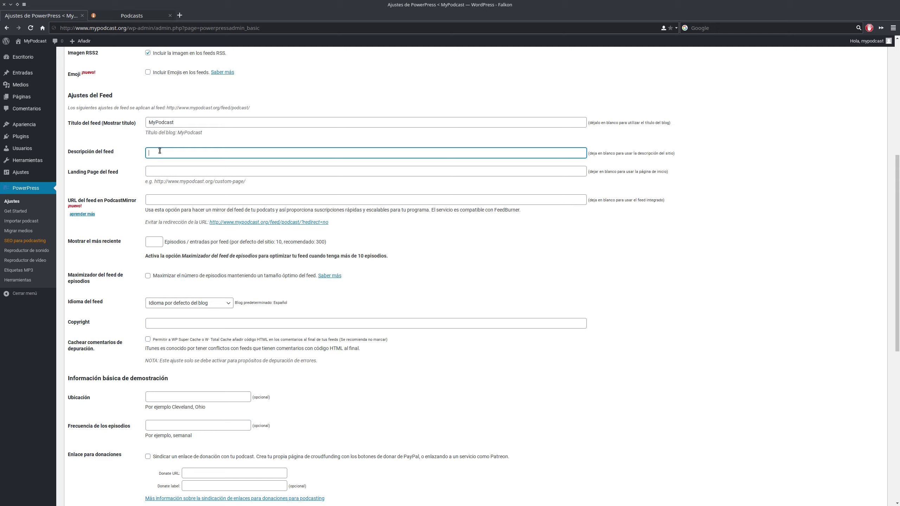
{"action": "type", "text": "Este es mi primer Podcast"}
{"action": "scroll", "coordinate": [246, 209], "scroll_direction": "down", "scroll_amount": 3}
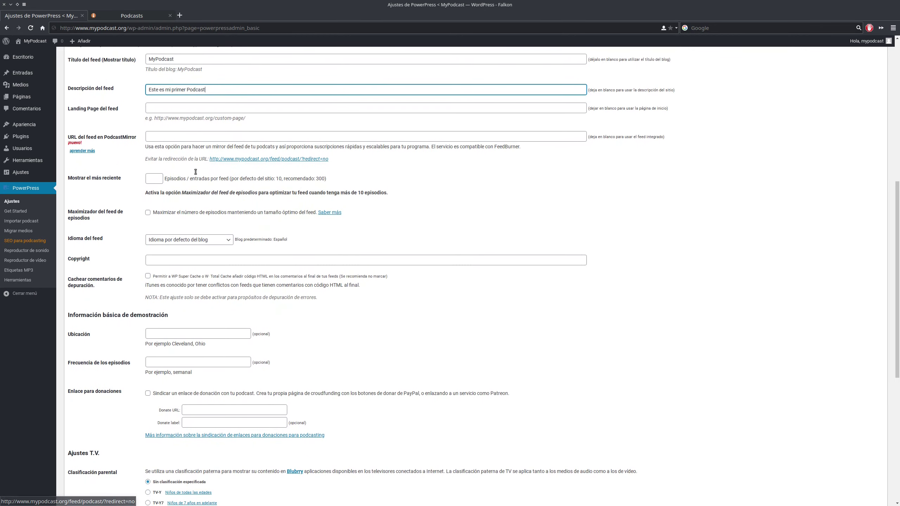
{"action": "left_click", "coordinate": [169, 111]}
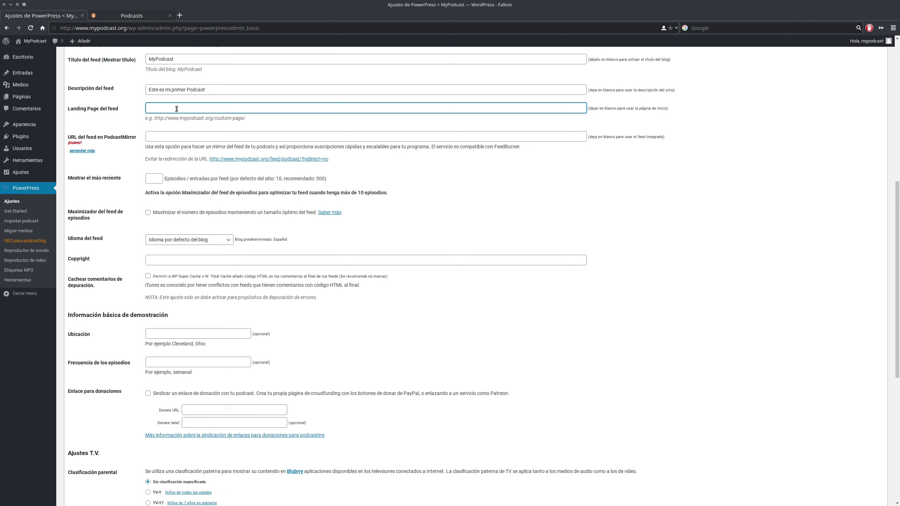
{"action": "scroll", "coordinate": [177, 109], "scroll_direction": "up", "scroll_amount": 3}
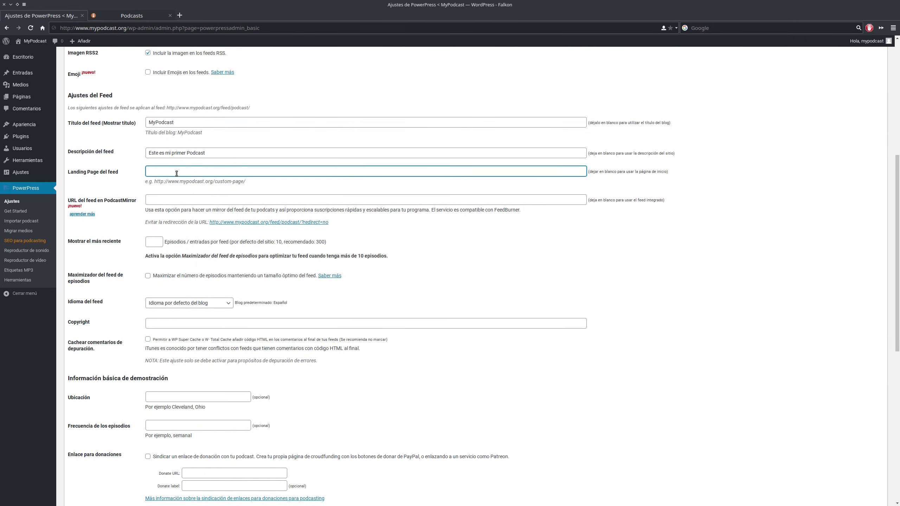
{"action": "left_click", "coordinate": [214, 182]}
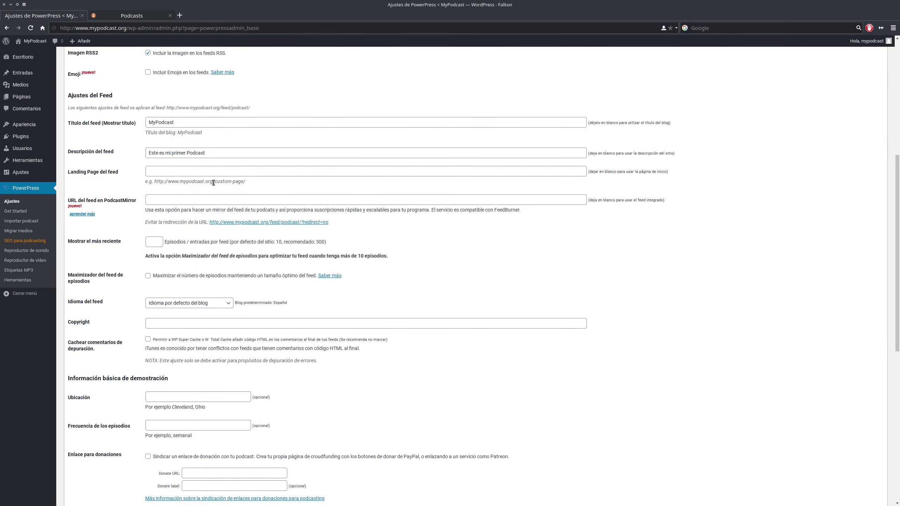
{"action": "left_click_drag", "start_coordinate": [213, 182], "coordinate": [153, 181]}
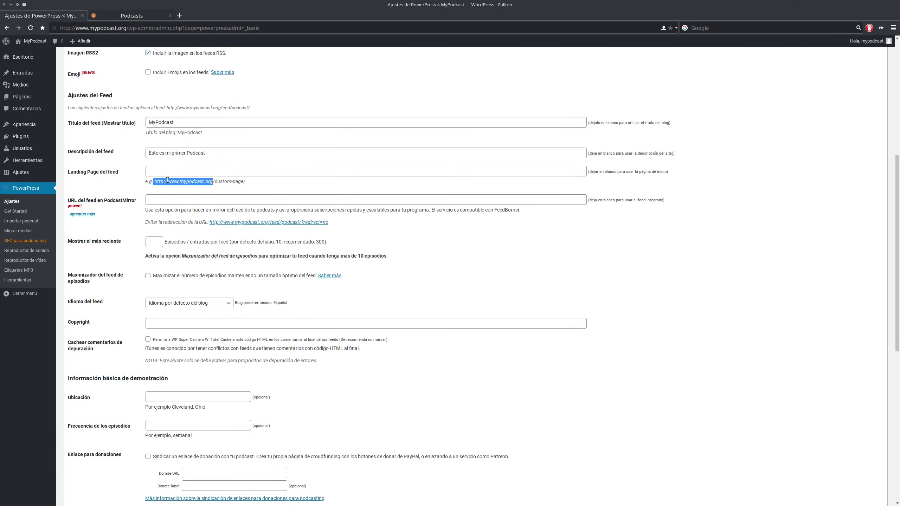
{"action": "left_click", "coordinate": [166, 171]}
{"action": "left_click_drag", "start_coordinate": [154, 182], "coordinate": [214, 183]}
{"action": "key", "text": "ctrl+c"}
{"action": "left_click", "coordinate": [191, 171]}
{"action": "key", "text": "ctrl+v"}
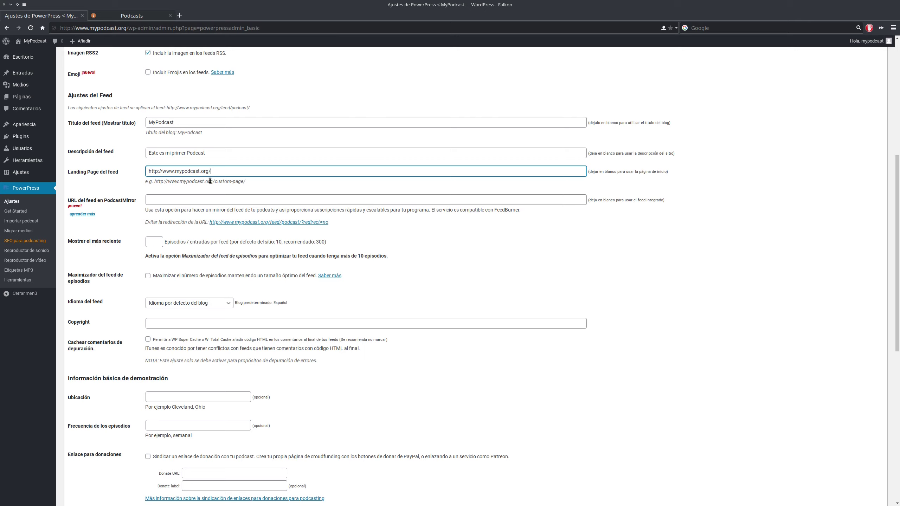
{"action": "left_click", "coordinate": [211, 181]}
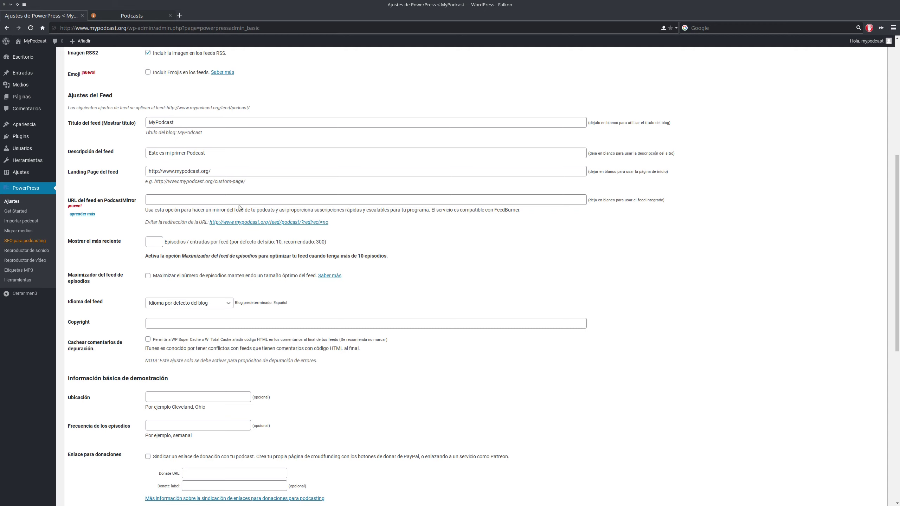
{"action": "scroll", "coordinate": [210, 220], "scroll_direction": "down", "scroll_amount": 1}
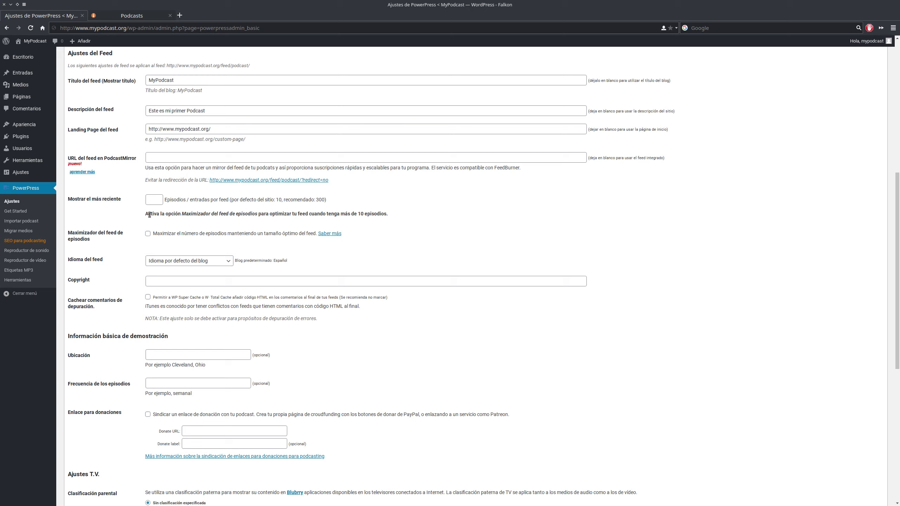
{"action": "left_click_drag", "start_coordinate": [145, 214], "coordinate": [392, 222]}
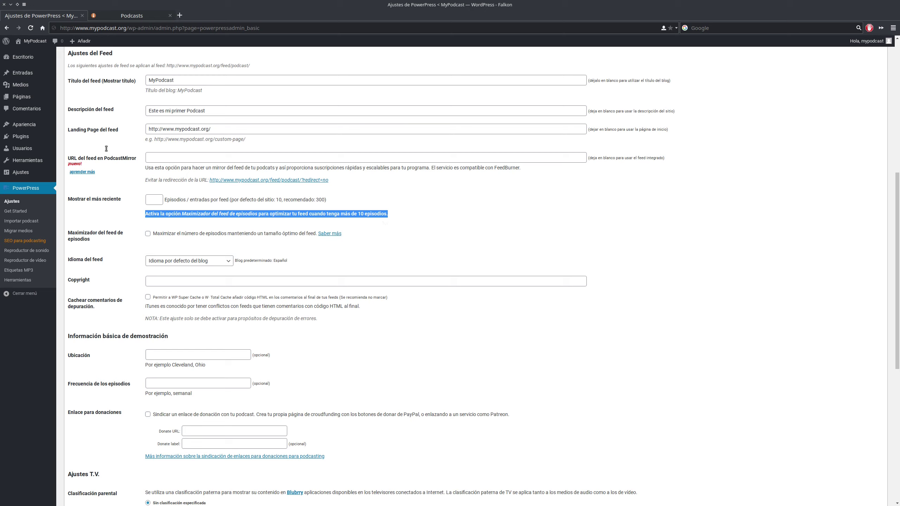
- Enter 300 in the Mostrar el más reciente episodes box
{"action": "mouse_move", "coordinate": [22, 155]}
{"action": "double_click", "coordinate": [320, 201]}
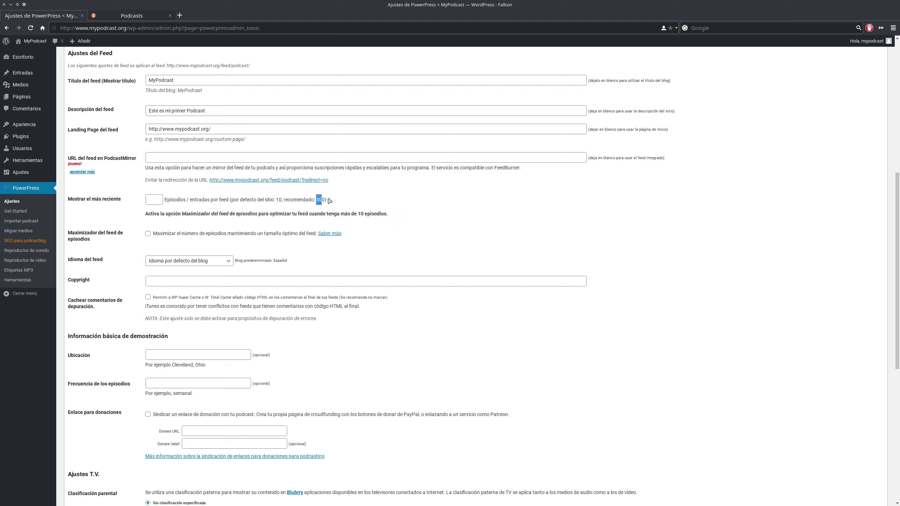
{"action": "left_click", "coordinate": [149, 200]}
{"action": "type", "text": "300"}
{"action": "left_click_drag", "start_coordinate": [182, 212], "coordinate": [259, 214]}
{"action": "left_click", "coordinate": [260, 226]}
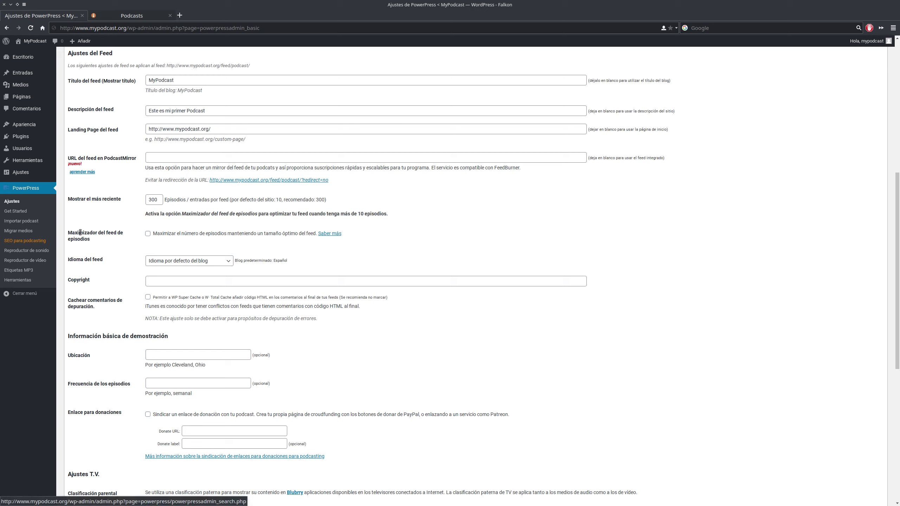
- Tick Maximizador del feed de episodios, keep the default Español language, and move to Copyright
{"action": "left_click", "coordinate": [147, 234]}
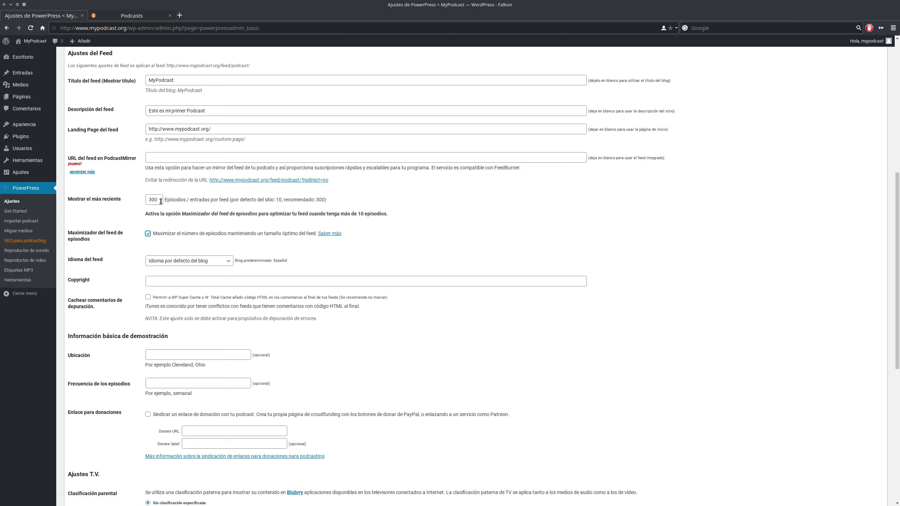
{"action": "left_click_drag", "start_coordinate": [287, 200], "coordinate": [332, 201]}
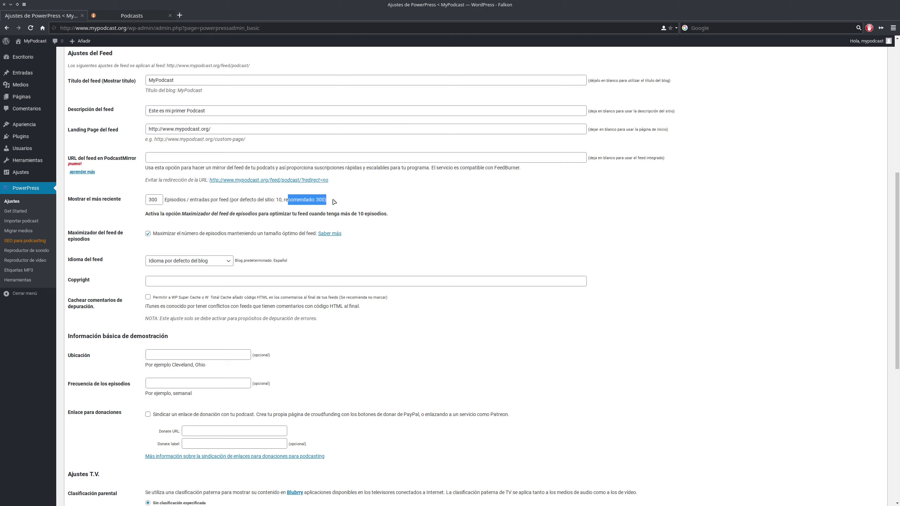
{"action": "left_click", "coordinate": [157, 204]}
{"action": "left_click", "coordinate": [133, 226]}
{"action": "scroll", "coordinate": [127, 235], "scroll_direction": "down", "scroll_amount": 3}
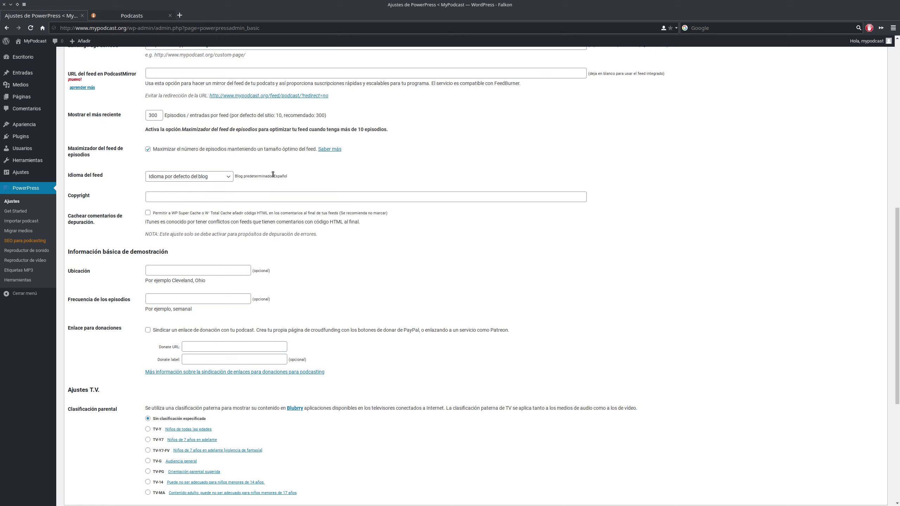
{"action": "left_click_drag", "start_coordinate": [273, 175], "coordinate": [298, 180]}
{"action": "left_click", "coordinate": [224, 193]}
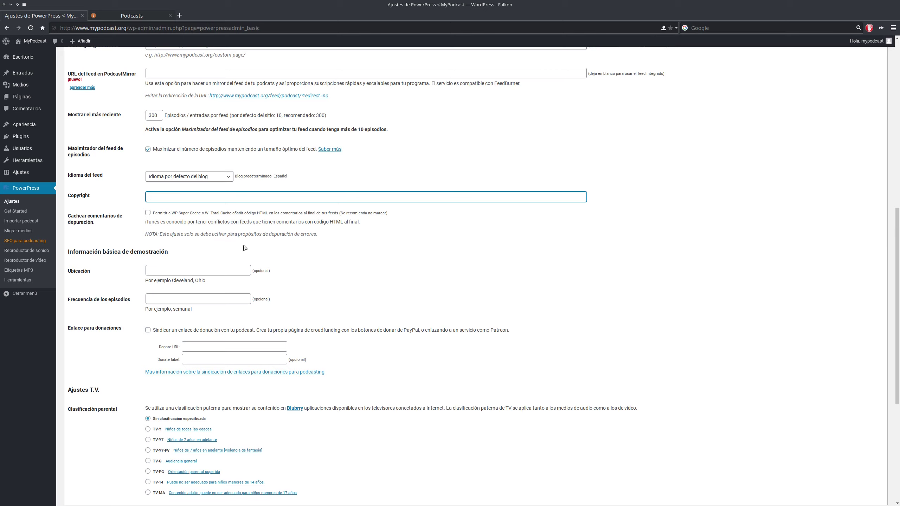
{"action": "scroll", "coordinate": [244, 250], "scroll_direction": "down", "scroll_amount": 3}
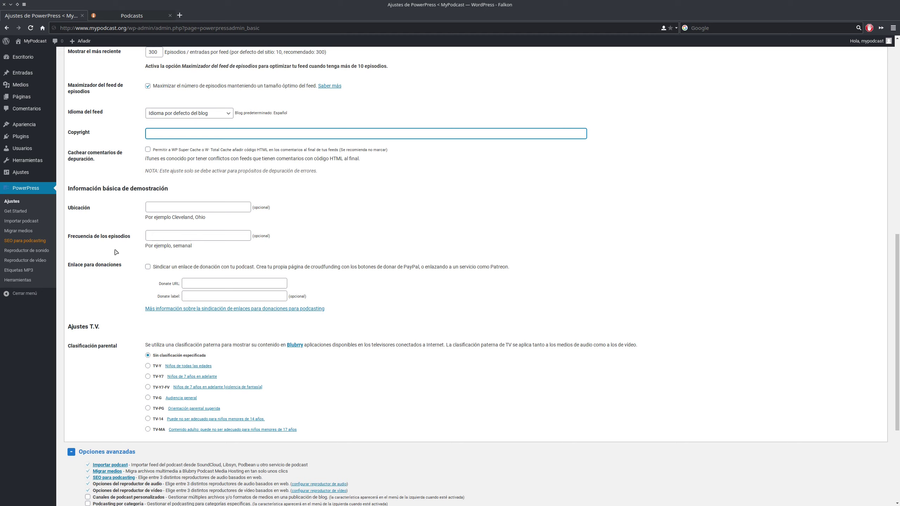
- Enter 'Austin, Texas' as the podcast location in the Ubicación field
{"action": "left_click", "coordinate": [216, 209]}
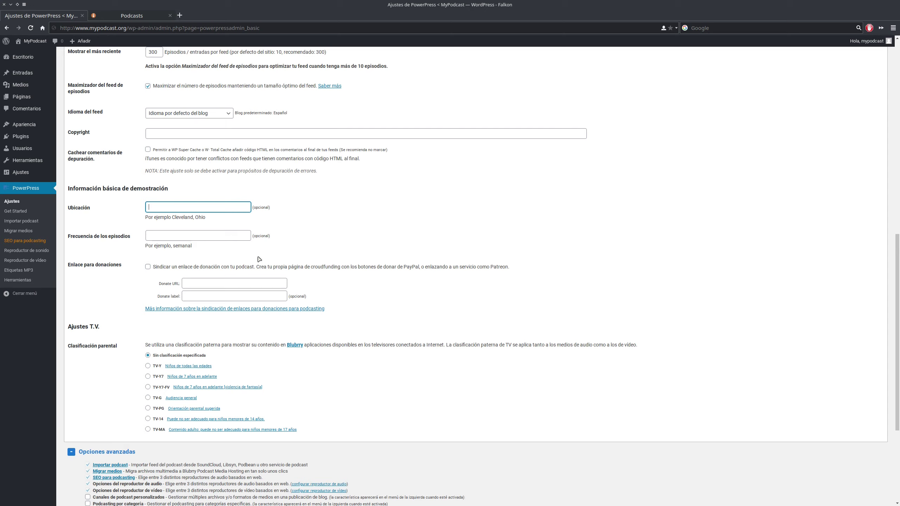
{"action": "type", "text": "Austin, Texas"}
{"action": "left_click", "coordinate": [233, 236]}
{"action": "scroll", "coordinate": [367, 228], "scroll_direction": "down", "scroll_amount": 3}
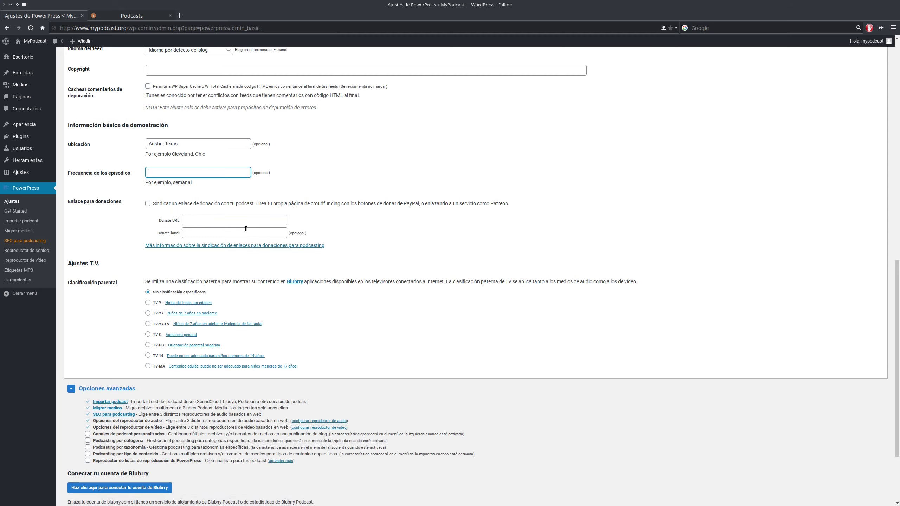
{"action": "scroll", "coordinate": [245, 229], "scroll_direction": "down", "scroll_amount": 3}
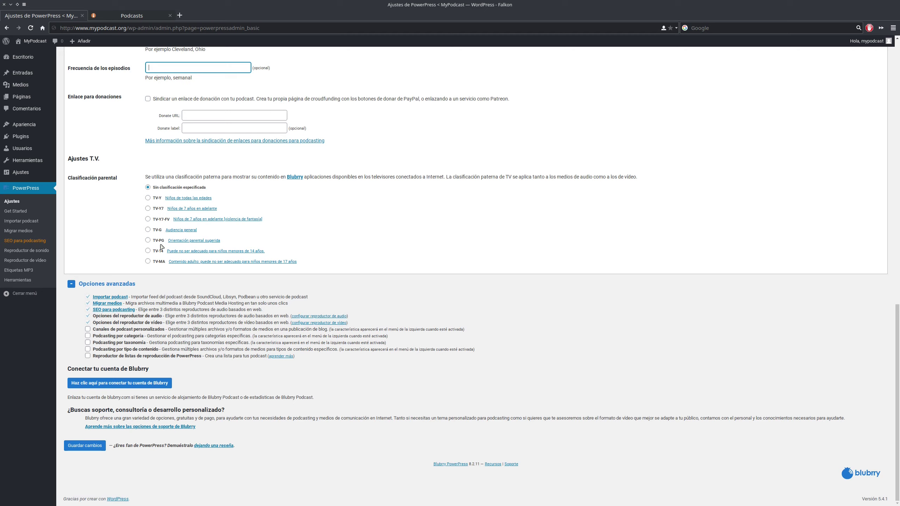
- Choose the TV-MA parental rating, then bring up the Apple settings section
{"action": "left_click", "coordinate": [147, 262]}
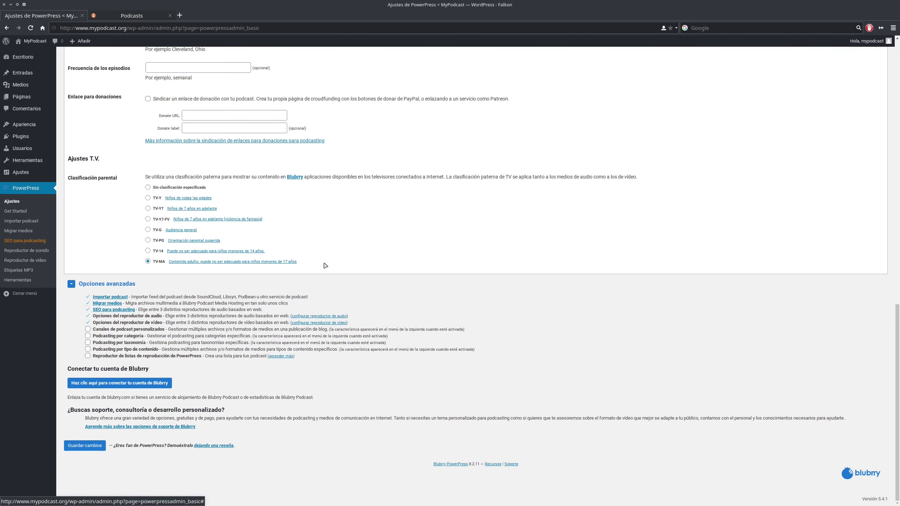
{"action": "scroll", "coordinate": [319, 265], "scroll_direction": "up", "scroll_amount": 8}
{"action": "scroll", "coordinate": [317, 270], "scroll_direction": "up", "scroll_amount": 8}
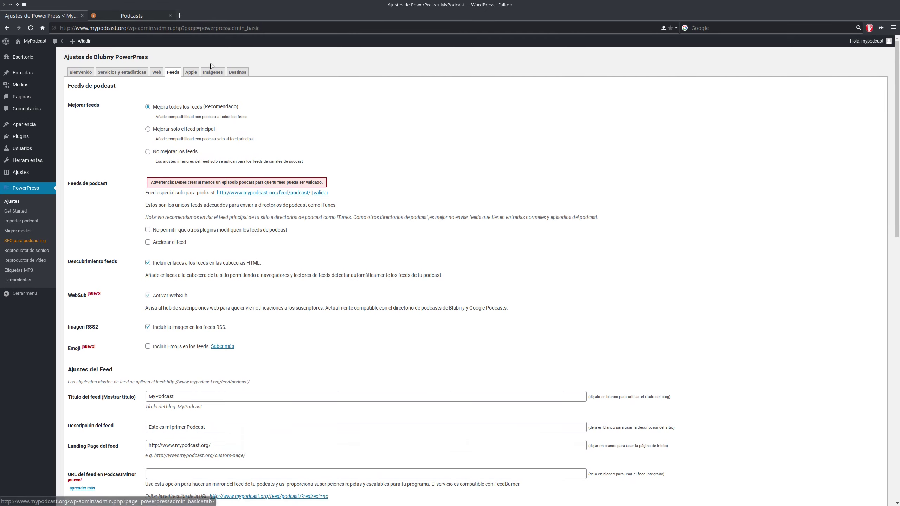
{"action": "left_click", "coordinate": [193, 72]}
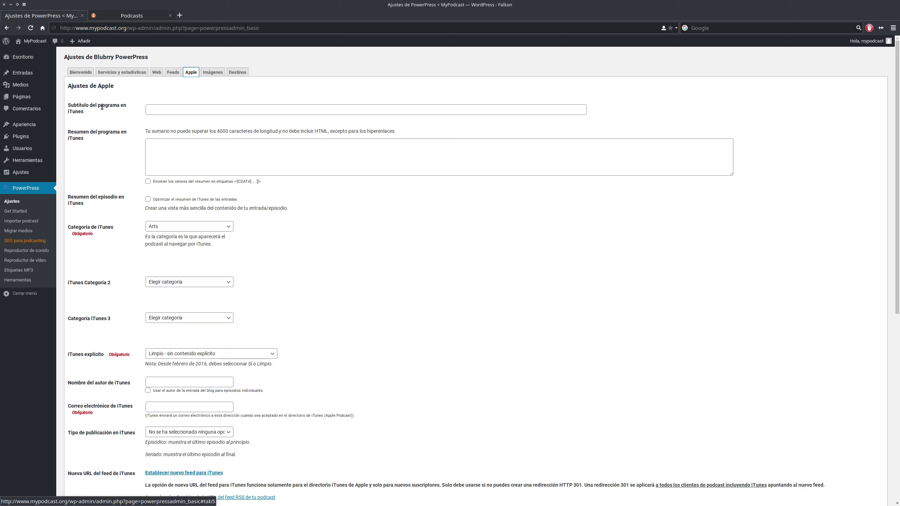
- Enter MyPodcast as the iTunes program subtitle
{"action": "left_click", "coordinate": [177, 112]}
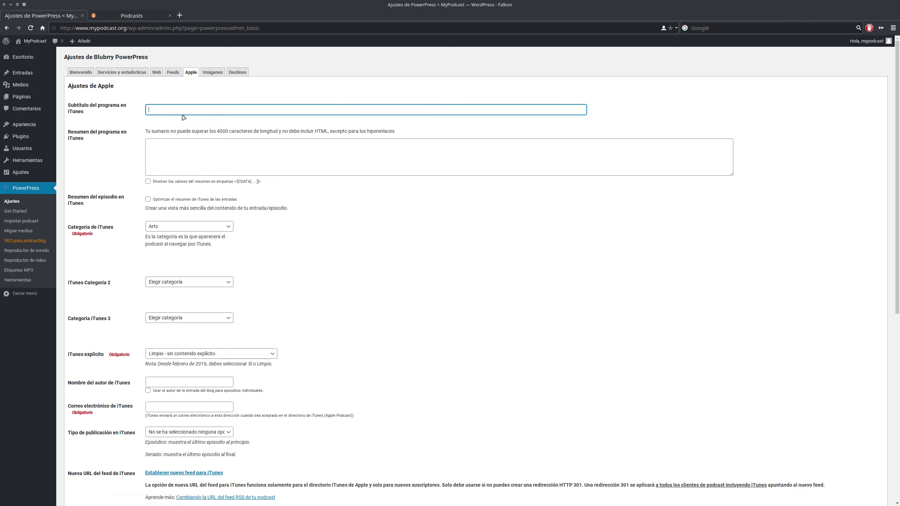
{"action": "type", "text": "MyPodcast"}
{"action": "key", "text": "Tab"}
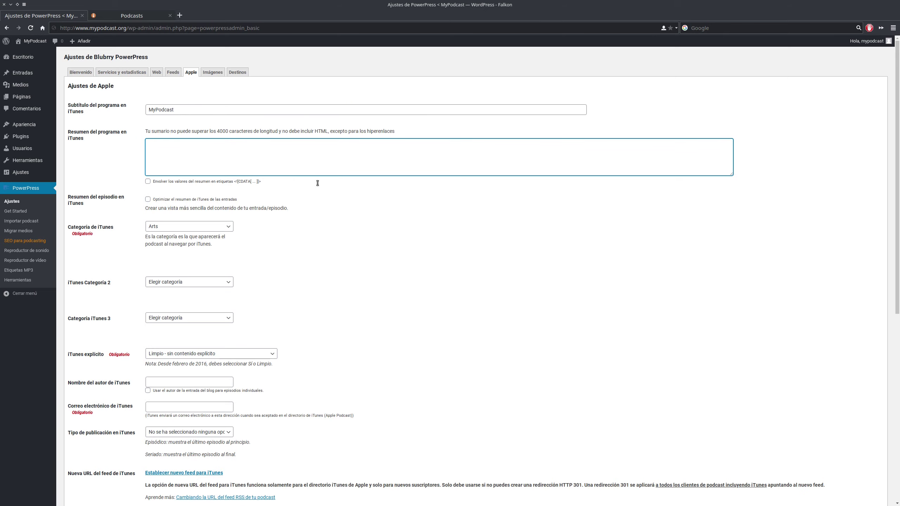
- Copy the feed description 'Este es mi primer Podcast' into the iTunes program summary
{"action": "left_click", "coordinate": [170, 73]}
{"action": "scroll", "coordinate": [231, 258], "scroll_direction": "down", "scroll_amount": 15}
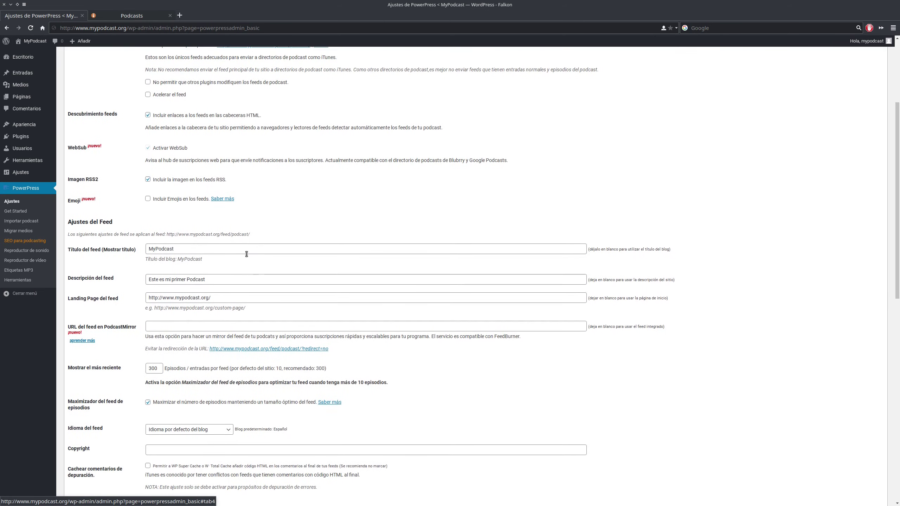
{"action": "scroll", "coordinate": [217, 248], "scroll_direction": "up", "scroll_amount": 7}
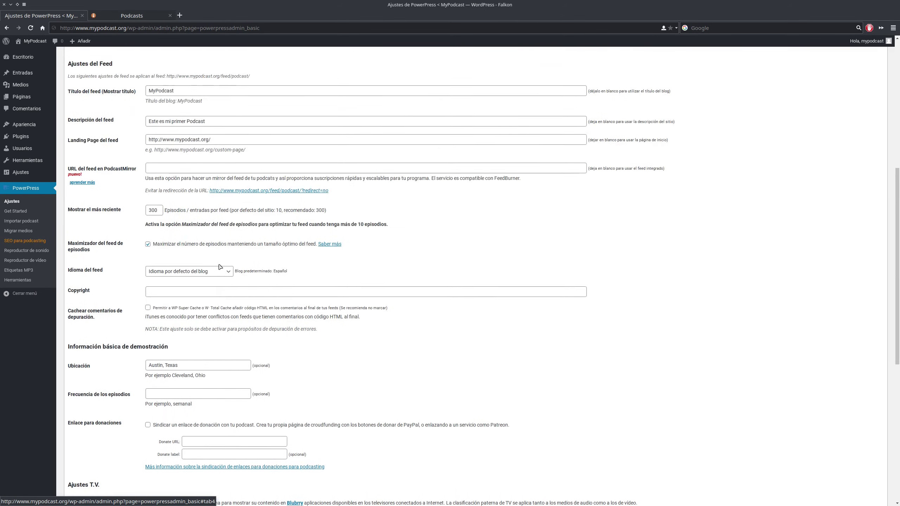
{"action": "left_click", "coordinate": [185, 153]}
{"action": "triple_click", "coordinate": [185, 153]}
{"action": "key", "text": "ctrl+c"}
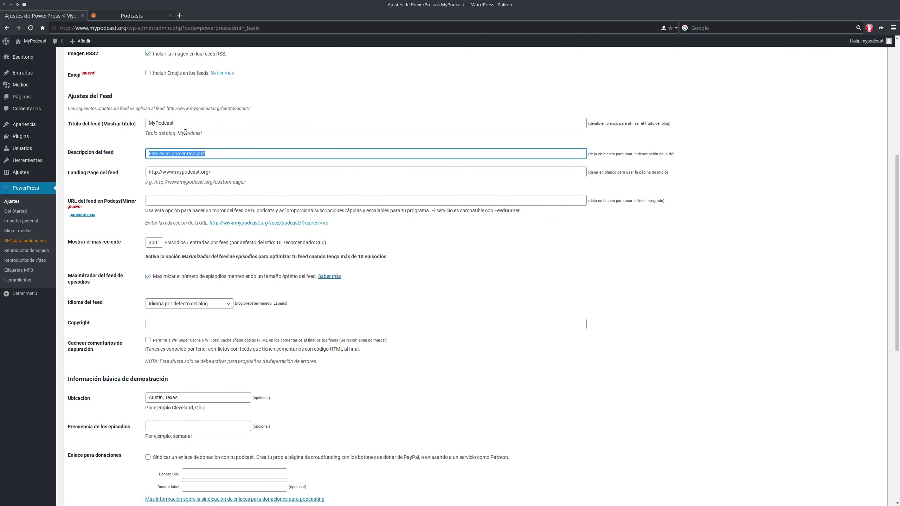
{"action": "scroll", "coordinate": [160, 99], "scroll_direction": "up", "scroll_amount": 5}
{"action": "scroll", "coordinate": [163, 113], "scroll_direction": "up", "scroll_amount": 3}
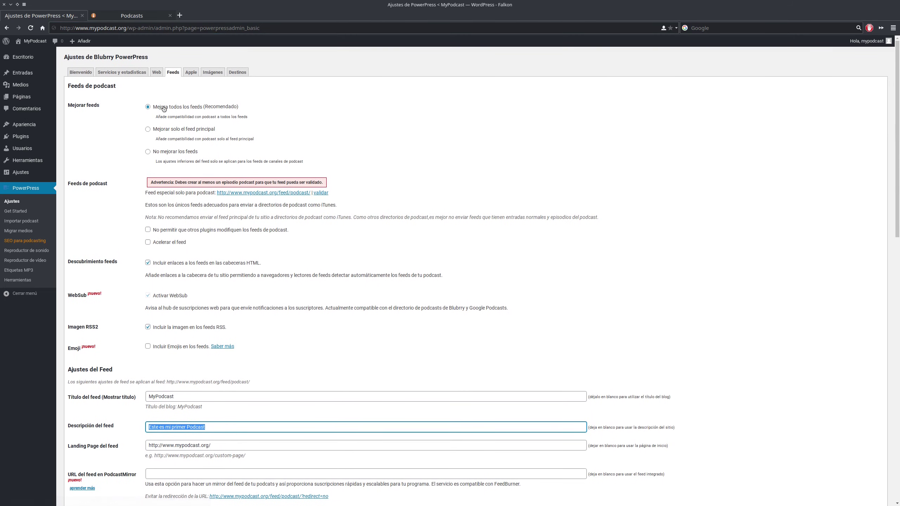
{"action": "left_click", "coordinate": [190, 72]}
{"action": "left_click", "coordinate": [179, 144]}
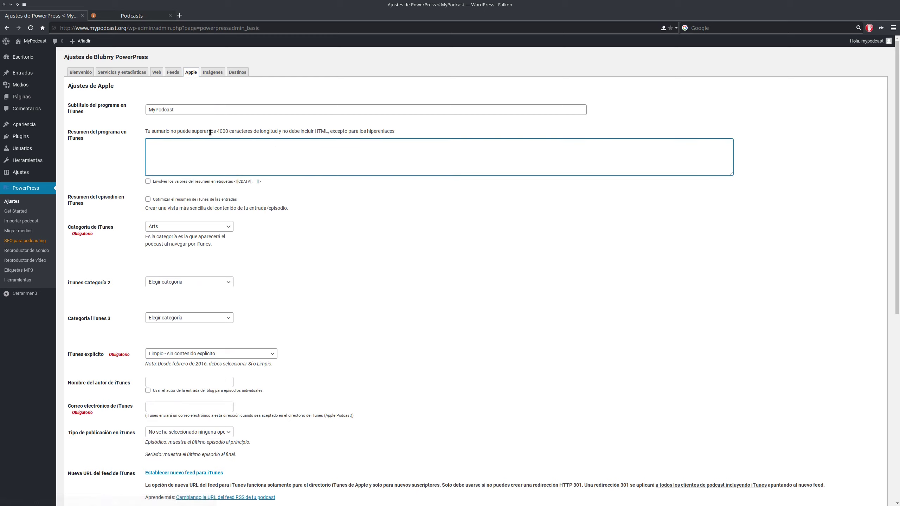
{"action": "key", "text": "ctrl+v"}
{"action": "scroll", "coordinate": [296, 177], "scroll_direction": "down", "scroll_amount": 2}
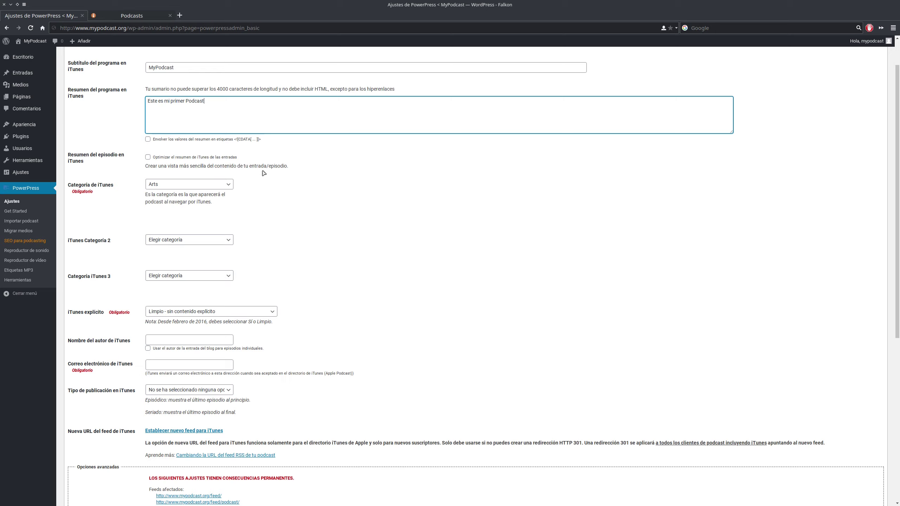
- Set the second and third iTunes categories to Arts > Design and Arts > Visual Arts
{"action": "left_click", "coordinate": [147, 157]}
{"action": "left_click", "coordinate": [147, 157]}
{"action": "scroll", "coordinate": [171, 163], "scroll_direction": "down", "scroll_amount": 3}
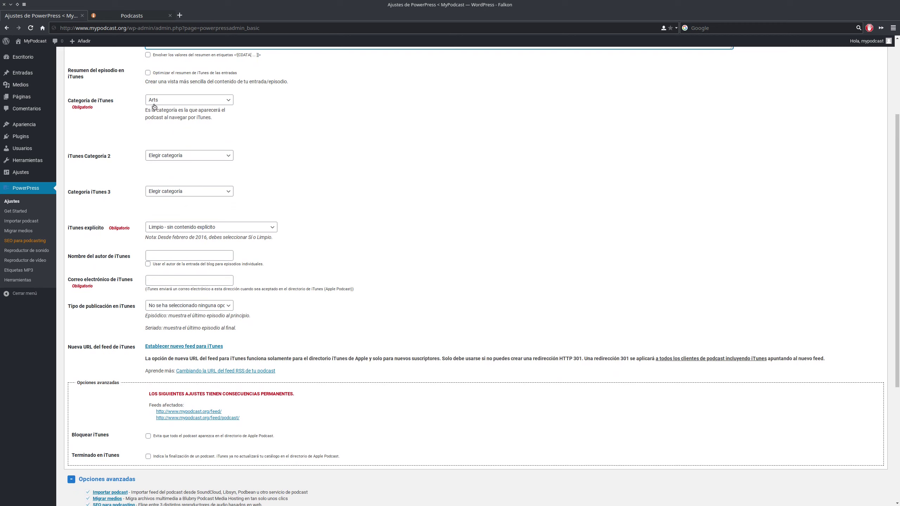
{"action": "left_click", "coordinate": [167, 153]}
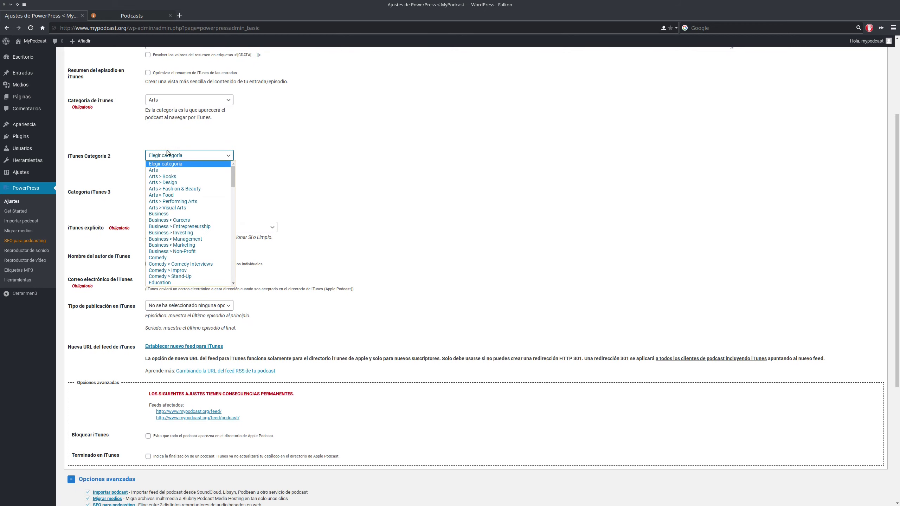
{"action": "left_click", "coordinate": [185, 183]}
{"action": "left_click", "coordinate": [184, 191]}
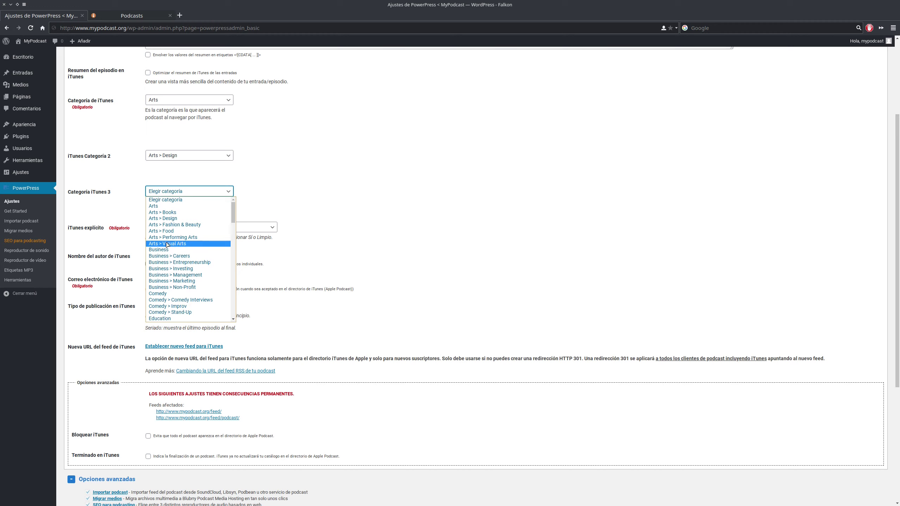
{"action": "left_click", "coordinate": [185, 244]}
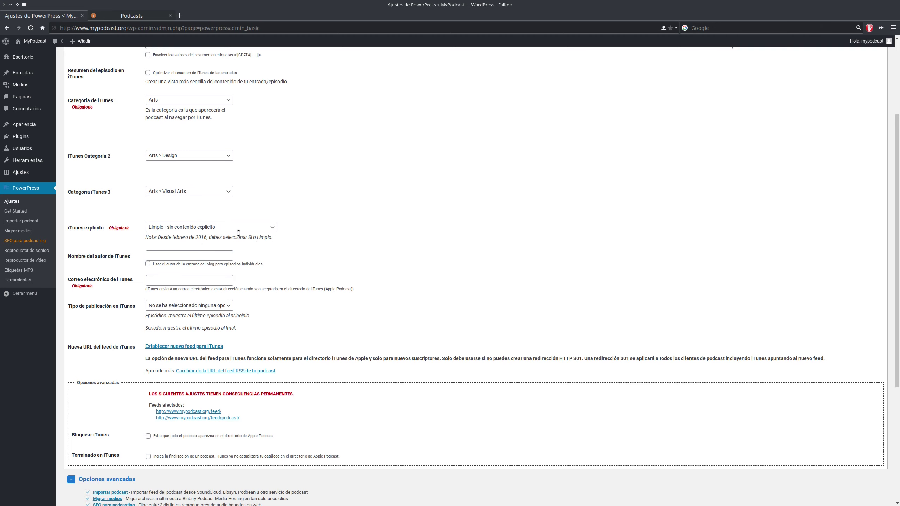
{"action": "scroll", "coordinate": [249, 218], "scroll_direction": "down", "scroll_amount": 3}
- Enter the author's full name as the iTunes author name
{"action": "left_click", "coordinate": [160, 170]}
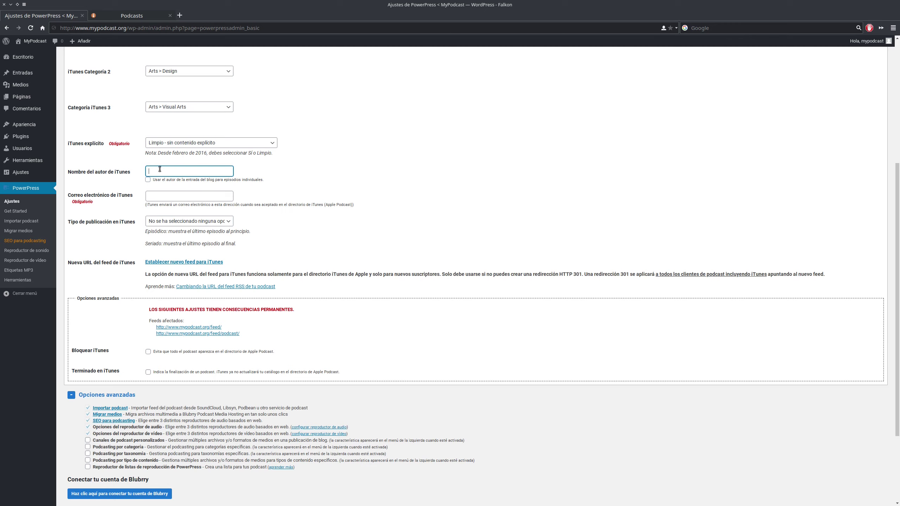
{"action": "type", "text": "MyPodca"}
{"action": "double_click", "coordinate": [227, 169]}
- Fill in the podcast's contact e-mail address in the iTunes e-mail field
{"action": "left_click", "coordinate": [180, 195]}
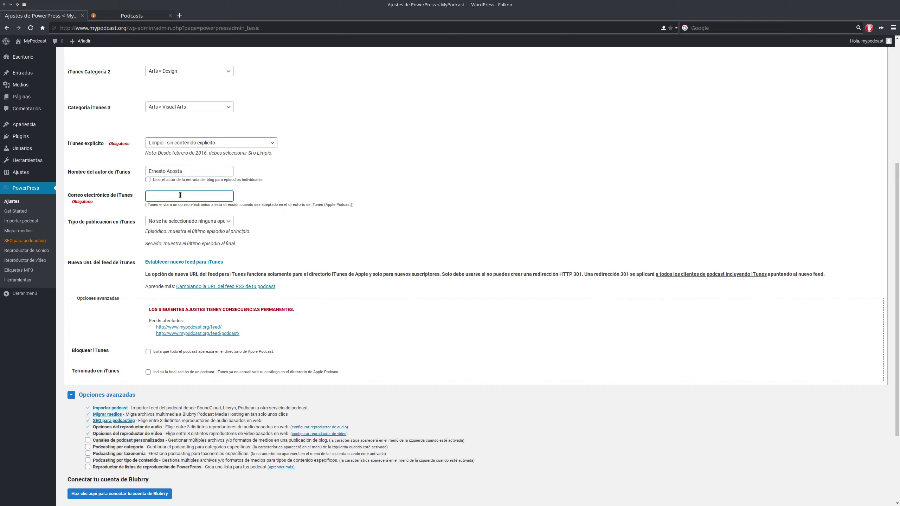
{"action": "left_click", "coordinate": [276, 168]}
{"action": "triple_click", "coordinate": [218, 196]}
{"action": "triple_click", "coordinate": [218, 197]}
{"action": "left_click", "coordinate": [235, 186]}
{"action": "scroll", "coordinate": [341, 268], "scroll_direction": "down", "scroll_amount": 2}
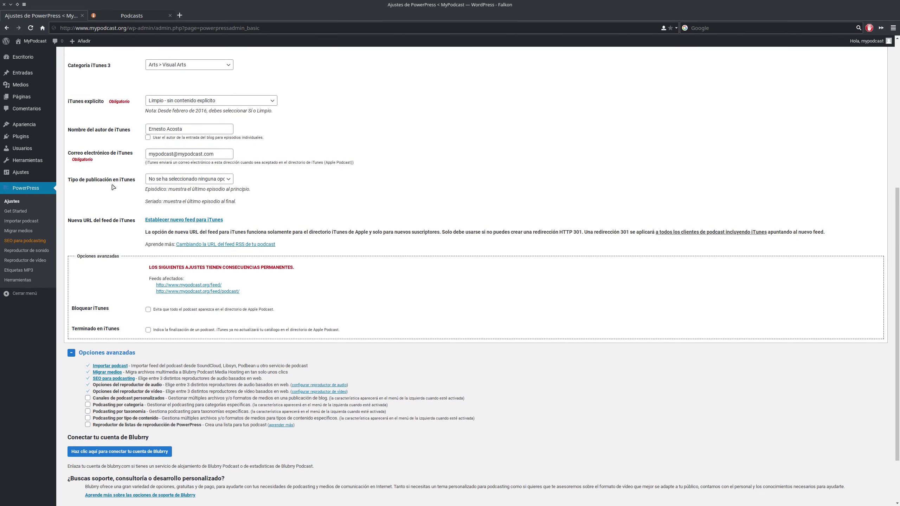
- Choose Episódico (por defecto) as the iTunes publication type
{"action": "left_click", "coordinate": [178, 180]}
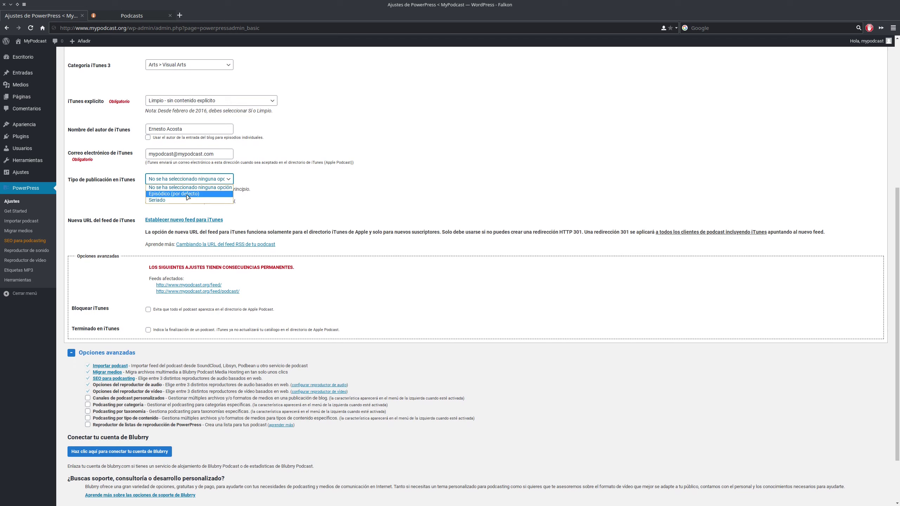
{"action": "left_click", "coordinate": [188, 194]}
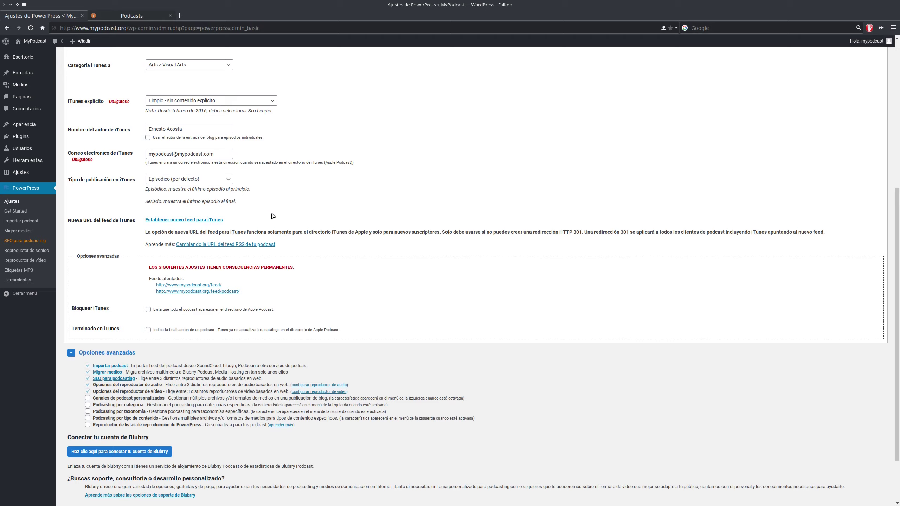
{"action": "scroll", "coordinate": [248, 213], "scroll_direction": "down", "scroll_amount": 3}
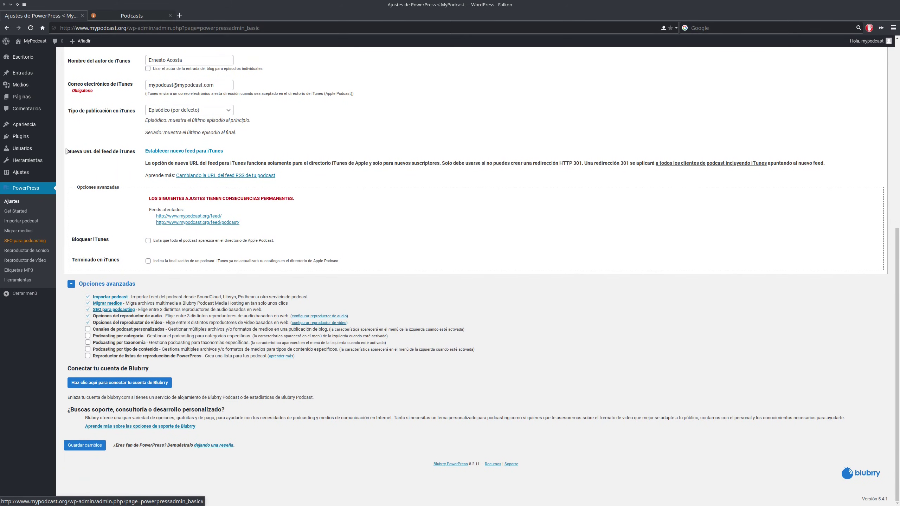
{"action": "scroll", "coordinate": [206, 181], "scroll_direction": "up", "scroll_amount": 9}
{"action": "scroll", "coordinate": [205, 182], "scroll_direction": "up", "scroll_amount": 6}
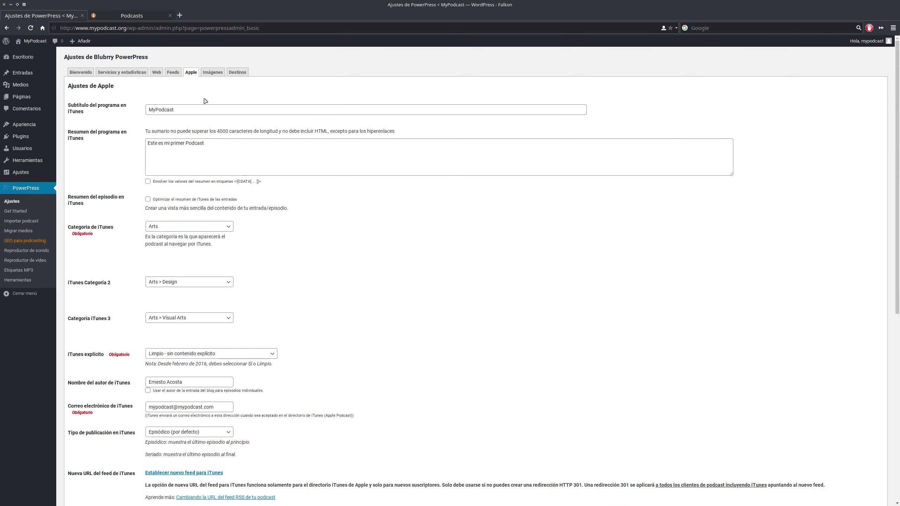
- In the Imágenes section, preview the current iTunes cover image, then close the preview
{"action": "left_click", "coordinate": [215, 73]}
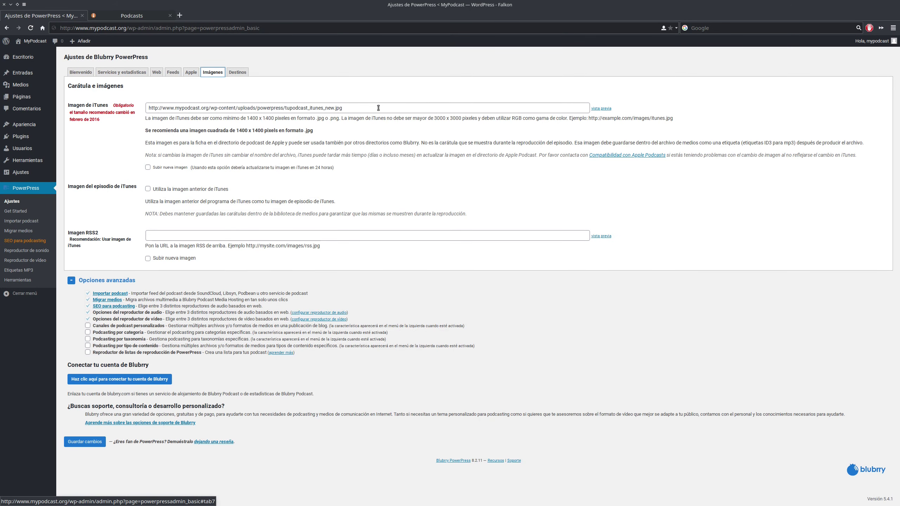
{"action": "left_click_drag", "start_coordinate": [247, 118], "coordinate": [268, 118]}
{"action": "left_click", "coordinate": [502, 127]}
{"action": "left_click", "coordinate": [599, 110]}
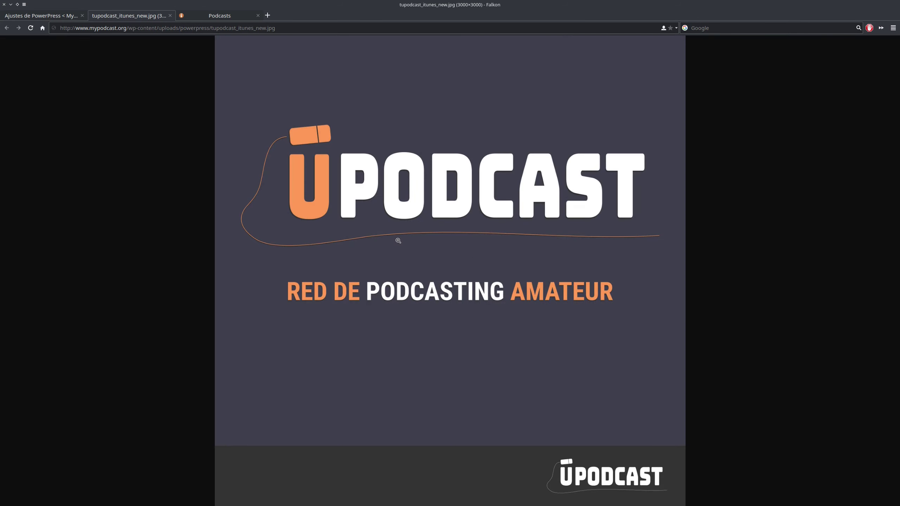
{"action": "left_click", "coordinate": [170, 16]}
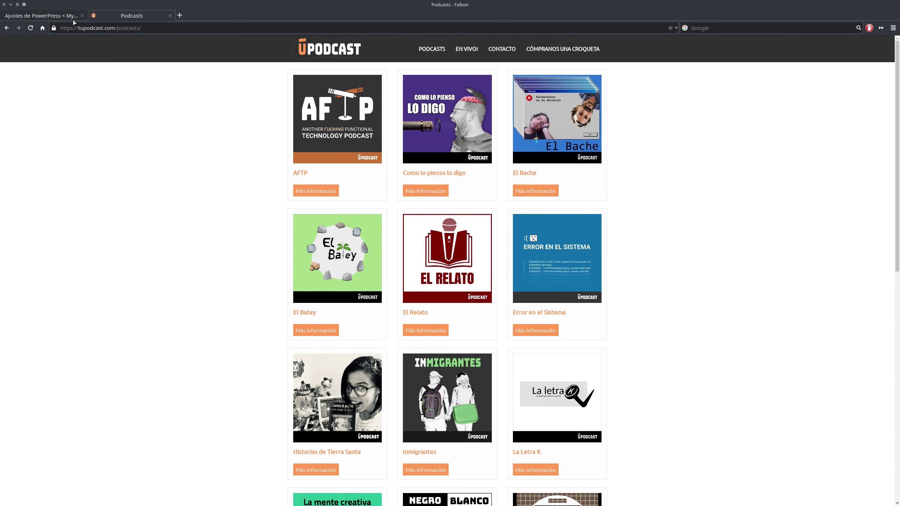
{"action": "left_click", "coordinate": [42, 16]}
- Paste the iTunes cover URL into Imagen RSS2 and bring up the Destinos section
{"action": "triple_click", "coordinate": [199, 110]}
{"action": "key", "text": "ctrl+c"}
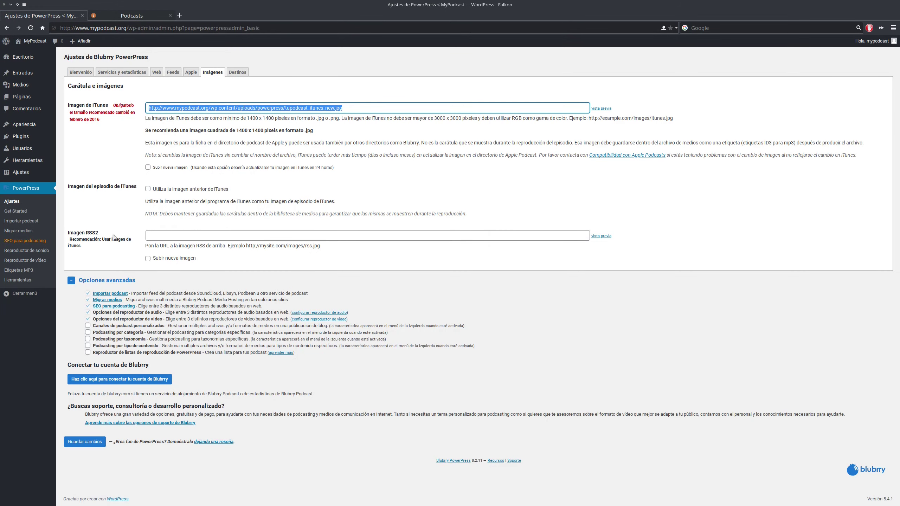
{"action": "left_click", "coordinate": [160, 239]}
{"action": "key", "text": "ctrl+v"}
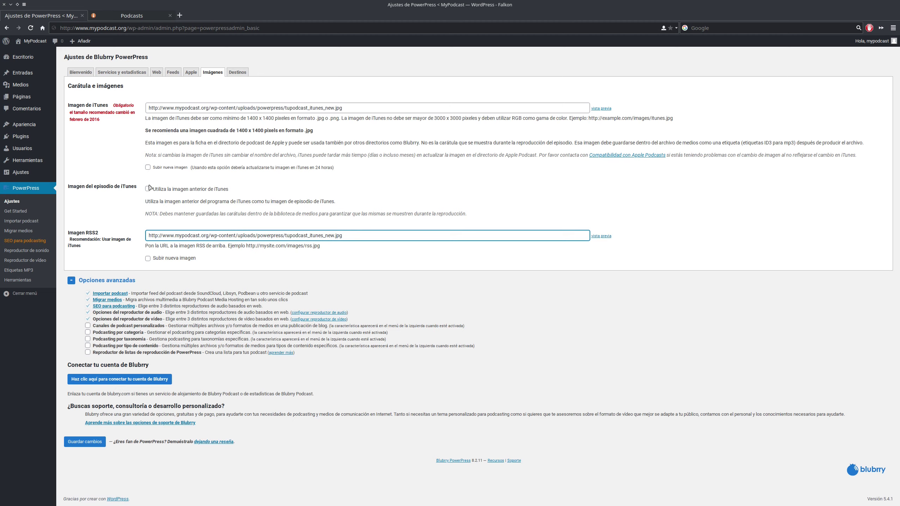
{"action": "left_click", "coordinate": [258, 109]}
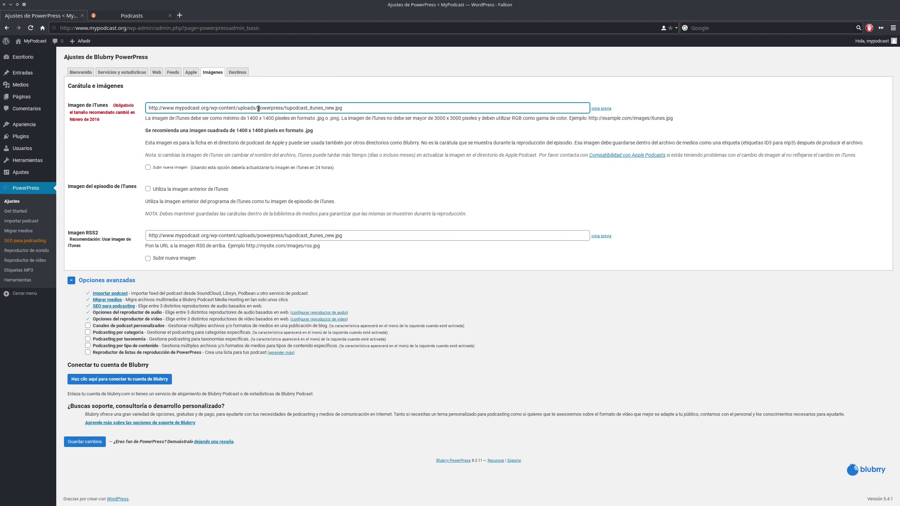
{"action": "left_click", "coordinate": [166, 197]}
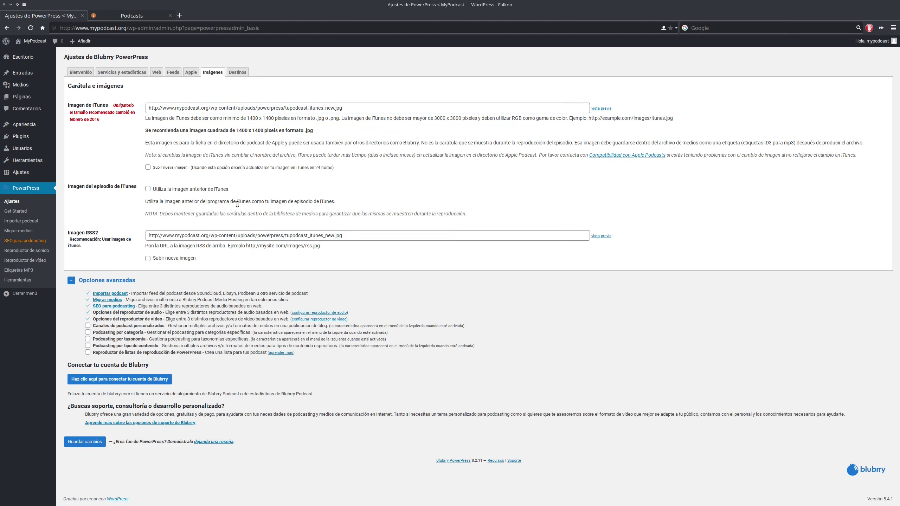
{"action": "left_click", "coordinate": [229, 73]}
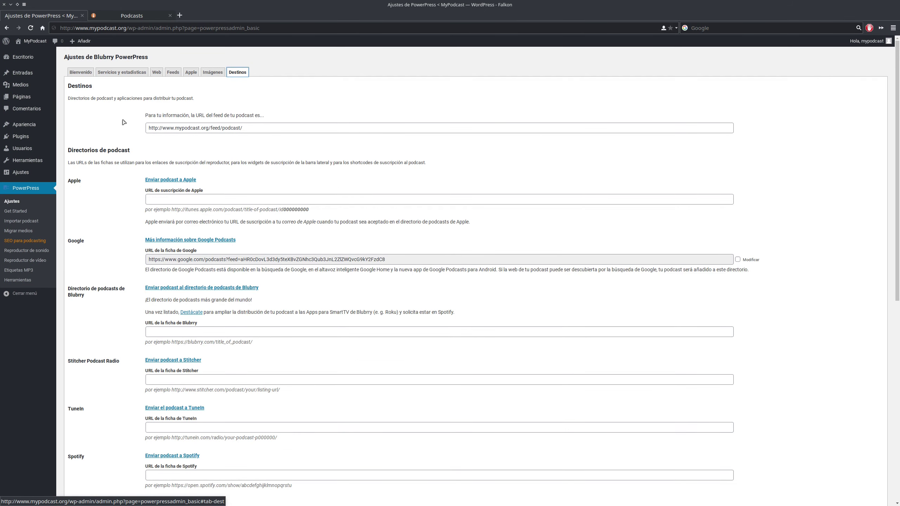
{"action": "left_click", "coordinate": [217, 130]}
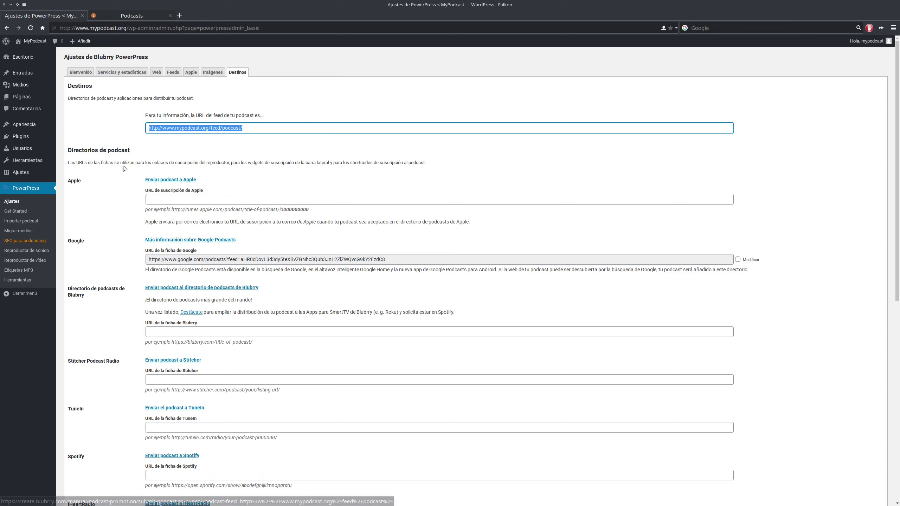
{"action": "left_click", "coordinate": [130, 168]}
{"action": "scroll", "coordinate": [103, 174], "scroll_direction": "down", "scroll_amount": 5}
{"action": "scroll", "coordinate": [121, 146], "scroll_direction": "up", "scroll_amount": 4}
{"action": "left_click", "coordinate": [182, 182]}
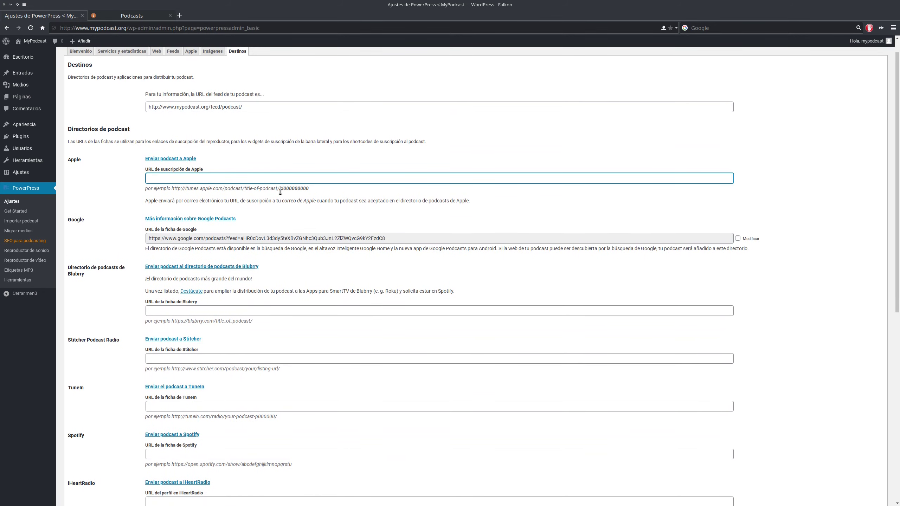
{"action": "left_click_drag", "start_coordinate": [178, 188], "coordinate": [265, 188]}
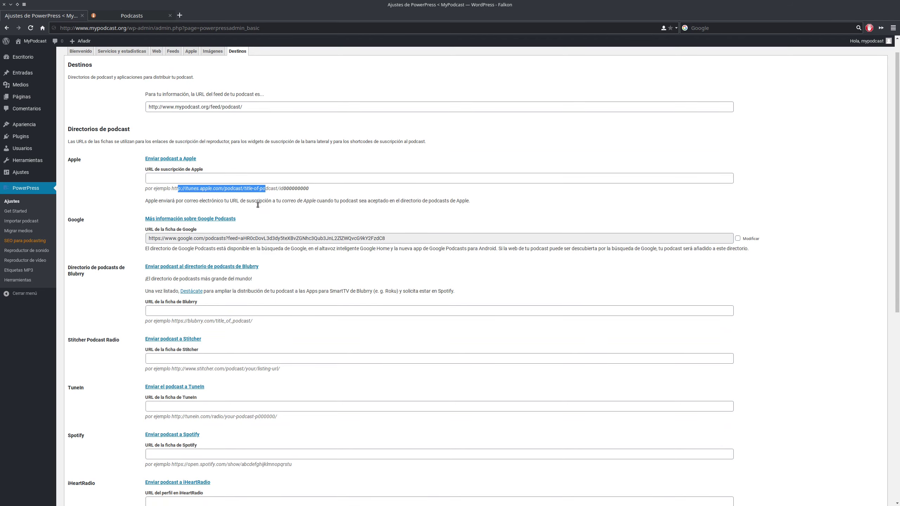
{"action": "scroll", "coordinate": [258, 205], "scroll_direction": "down", "scroll_amount": 5}
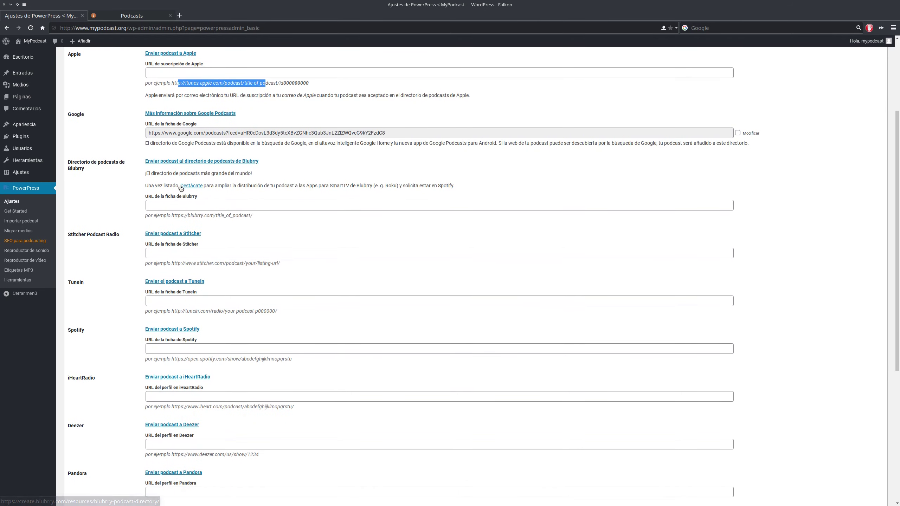
{"action": "left_click", "coordinate": [176, 206]}
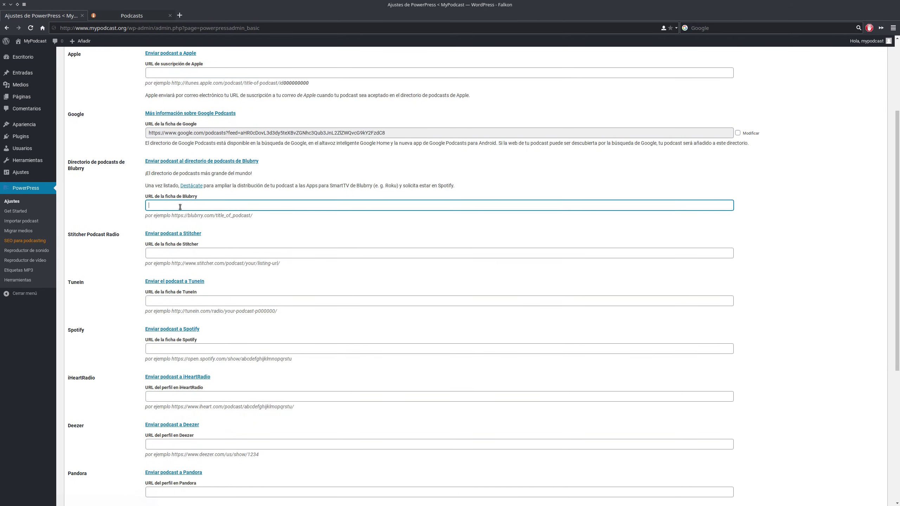
{"action": "left_click", "coordinate": [175, 252]}
{"action": "left_click", "coordinate": [172, 302]}
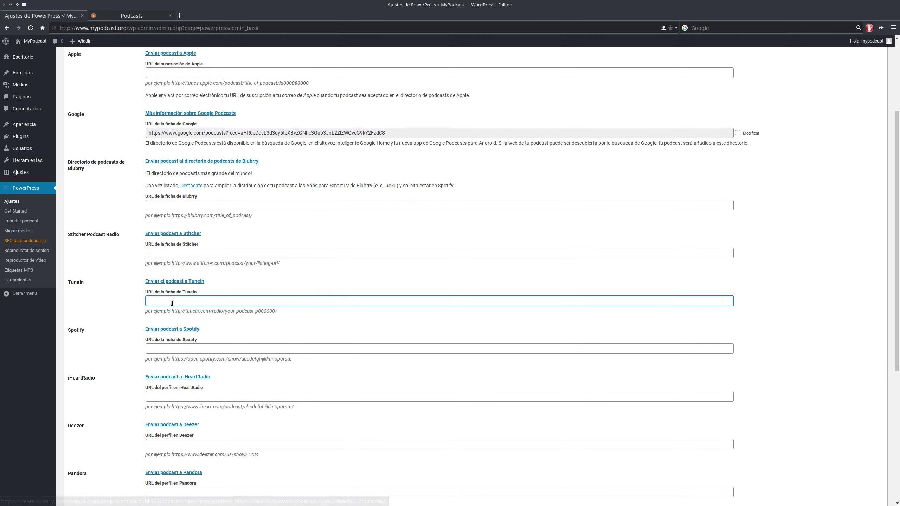
{"action": "left_click_drag", "start_coordinate": [145, 359], "coordinate": [181, 359]}
{"action": "scroll", "coordinate": [188, 353], "scroll_direction": "down", "scroll_amount": 5}
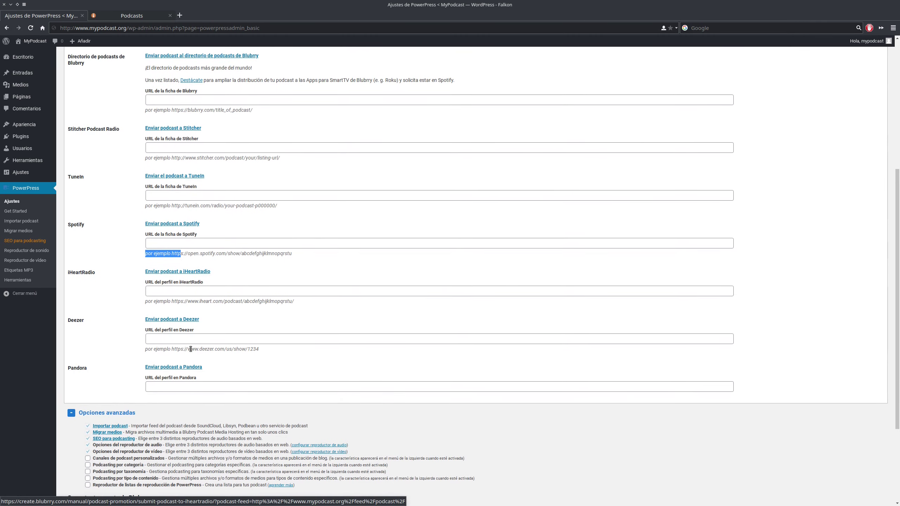
{"action": "scroll", "coordinate": [209, 355], "scroll_direction": "up", "scroll_amount": 5}
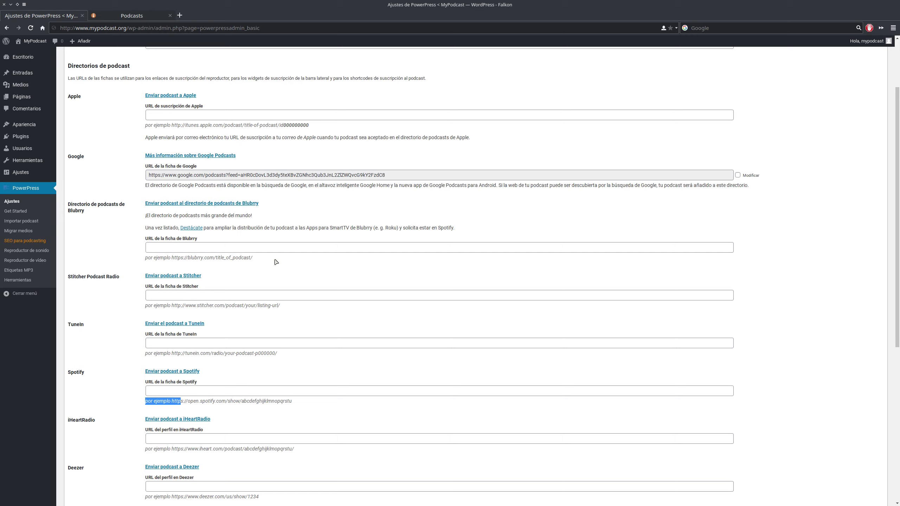
{"action": "left_click", "coordinate": [279, 175]}
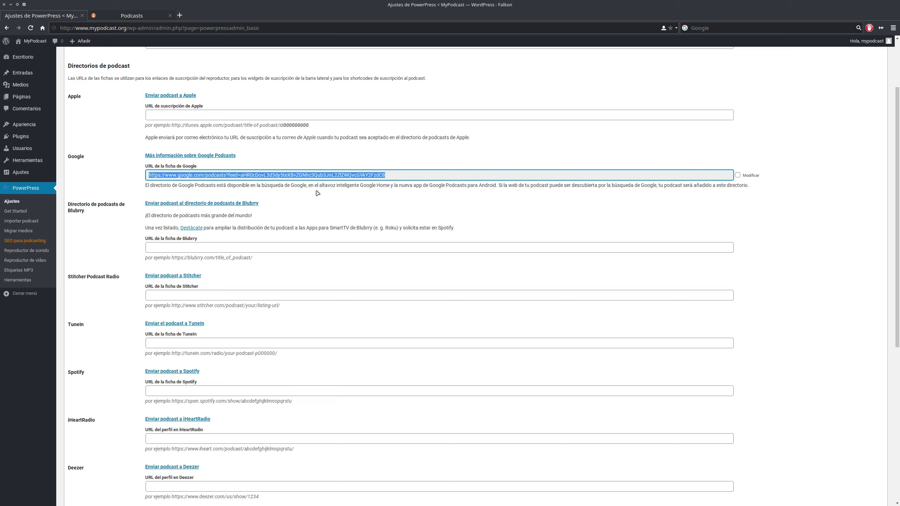
- Untick Modificar beside the Google Podcasts URL and confirm the reset with OK
{"action": "left_click", "coordinate": [301, 174]}
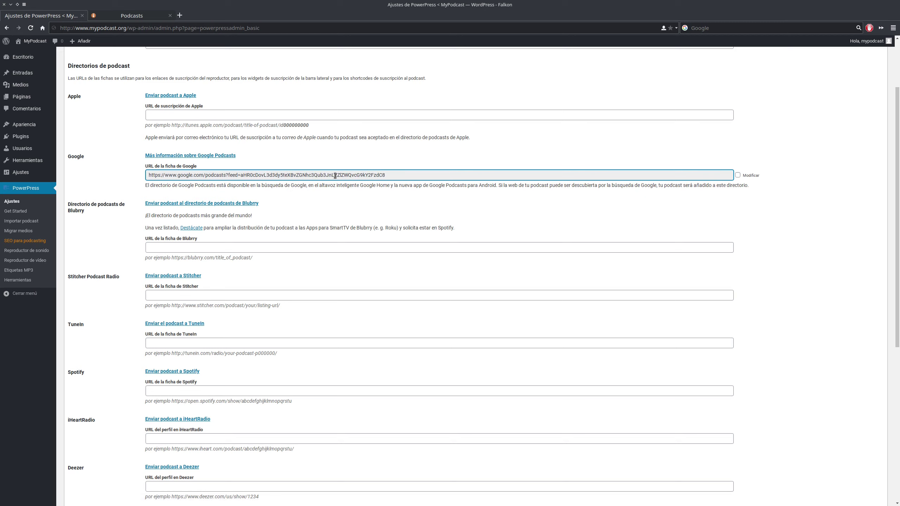
{"action": "left_click", "coordinate": [737, 177]}
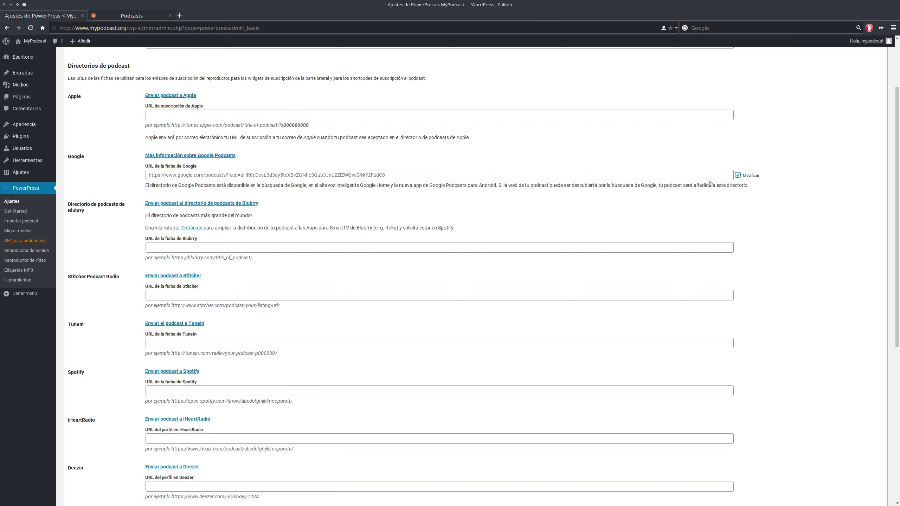
{"action": "left_click", "coordinate": [737, 175]}
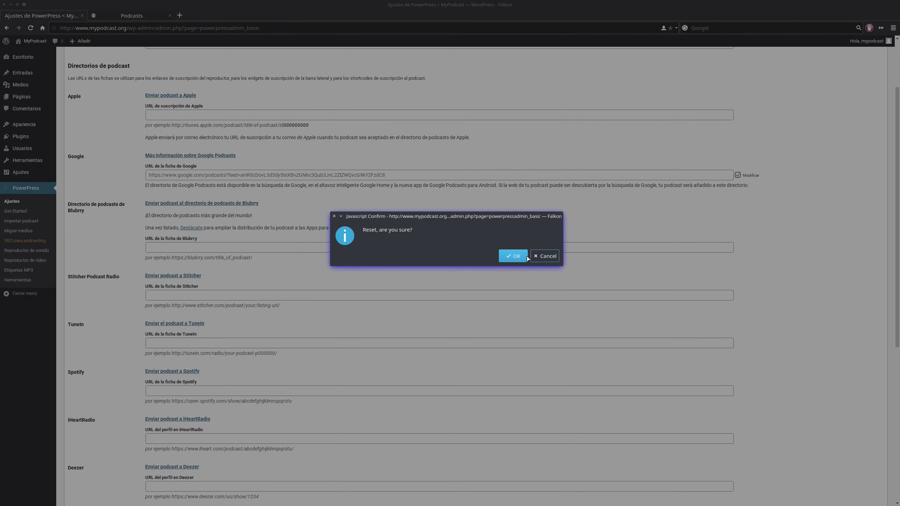
{"action": "left_click", "coordinate": [525, 256]}
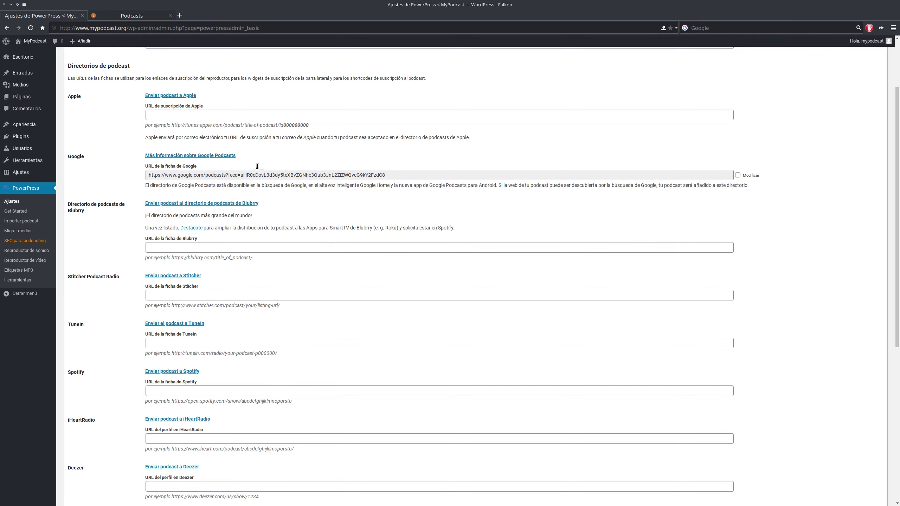
{"action": "scroll", "coordinate": [191, 161], "scroll_direction": "down", "scroll_amount": 3}
{"action": "scroll", "coordinate": [197, 178], "scroll_direction": "up", "scroll_amount": 5}
{"action": "scroll", "coordinate": [197, 178], "scroll_direction": "up", "scroll_amount": 2}
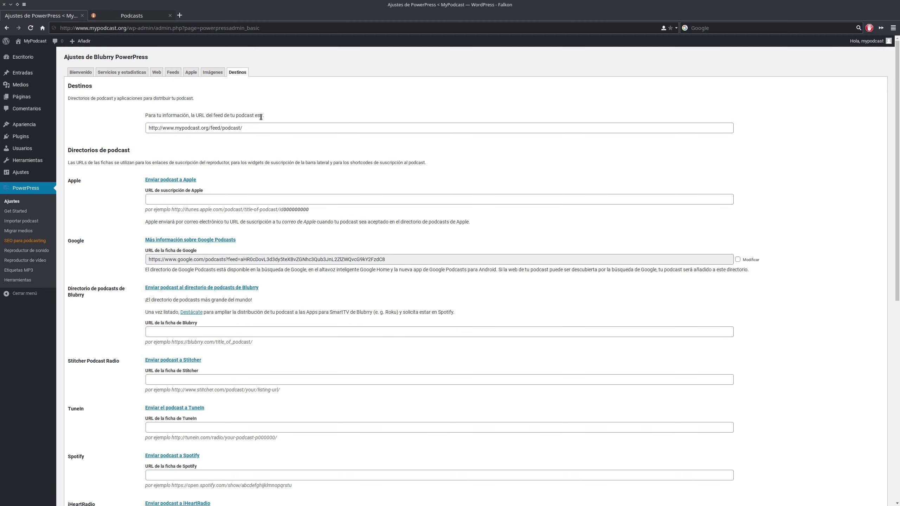
- Save the settings with Guardar cambios and switch to the Bienvenido overview
{"action": "scroll", "coordinate": [167, 177], "scroll_direction": "down", "scroll_amount": 10}
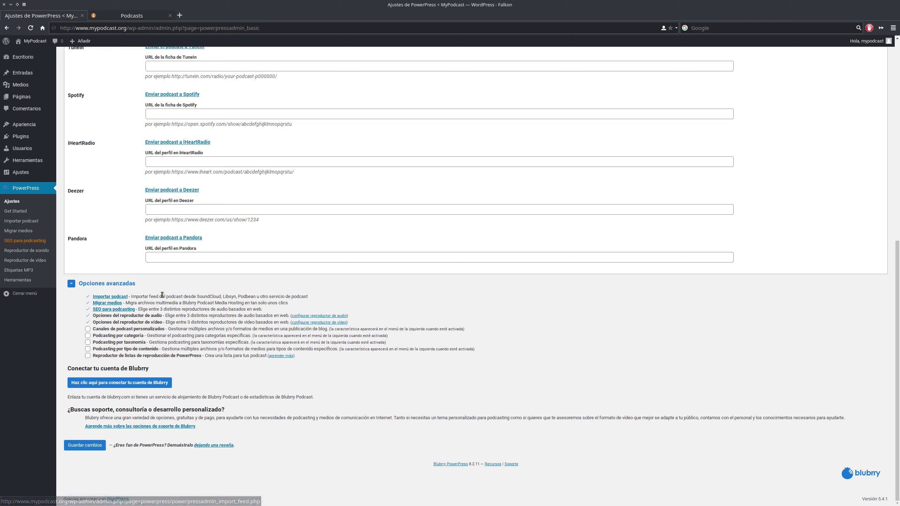
{"action": "scroll", "coordinate": [175, 311], "scroll_direction": "up", "scroll_amount": 6}
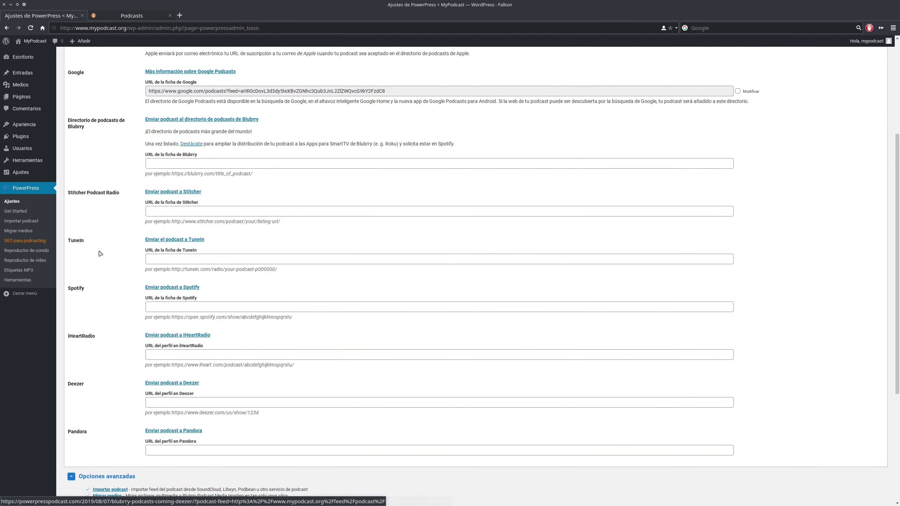
{"action": "scroll", "coordinate": [98, 264], "scroll_direction": "down", "scroll_amount": 6}
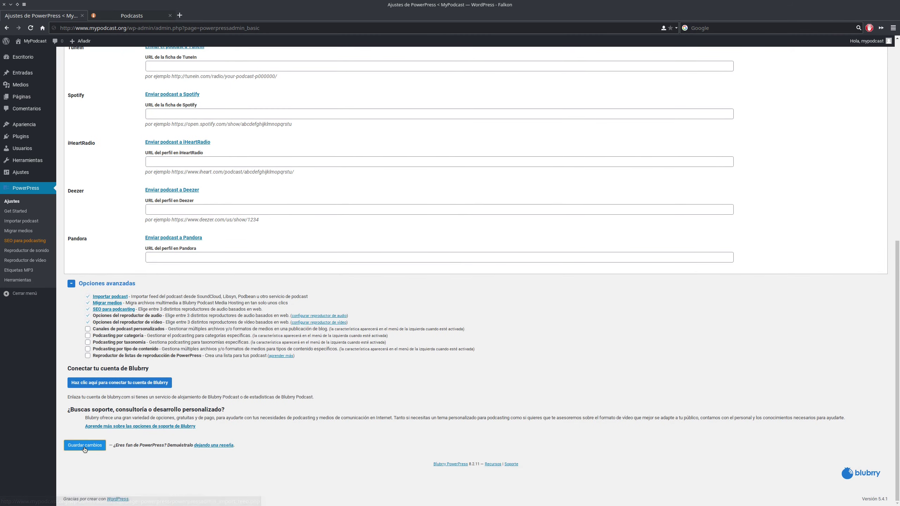
{"action": "left_click", "coordinate": [85, 446]}
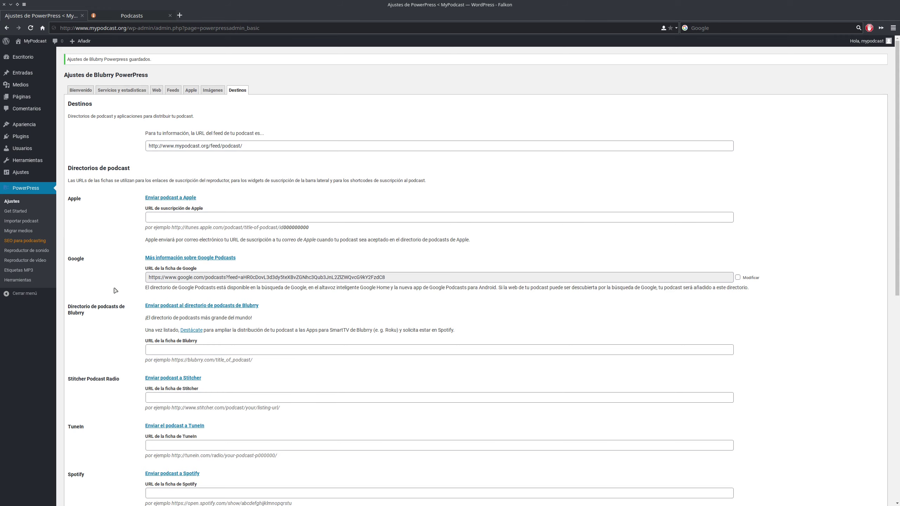
{"action": "left_click", "coordinate": [86, 92]}
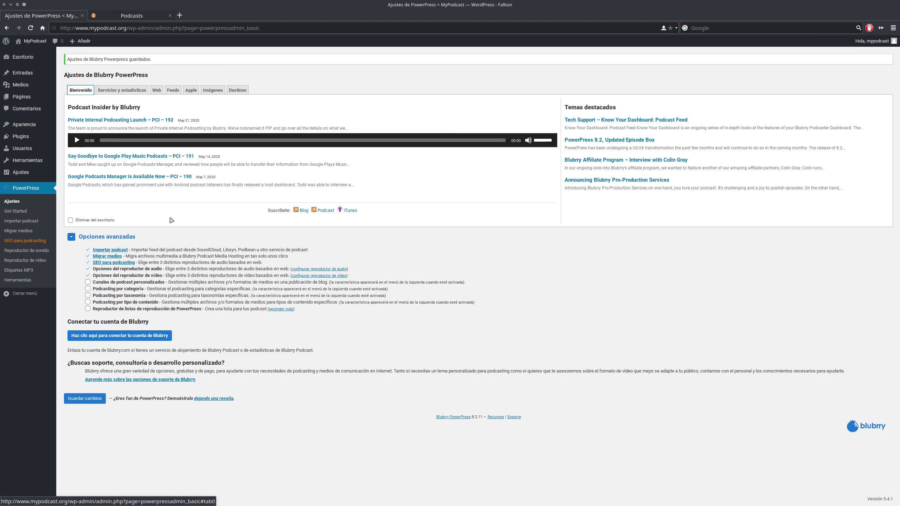
- Start a new post via Entradas > Añadir nueva and dismiss the block editor's welcome guide
{"action": "mouse_move", "coordinate": [50, 70]}
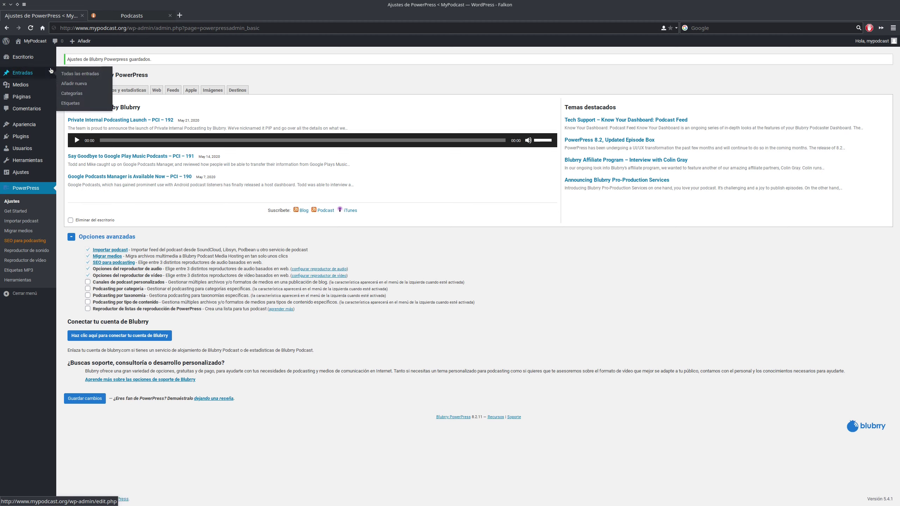
{"action": "left_click", "coordinate": [75, 84]}
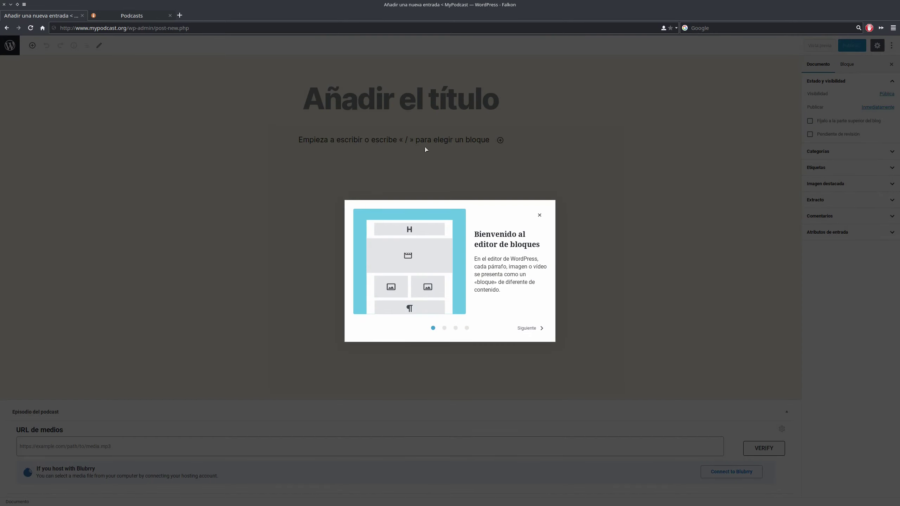
{"action": "left_click", "coordinate": [523, 329]}
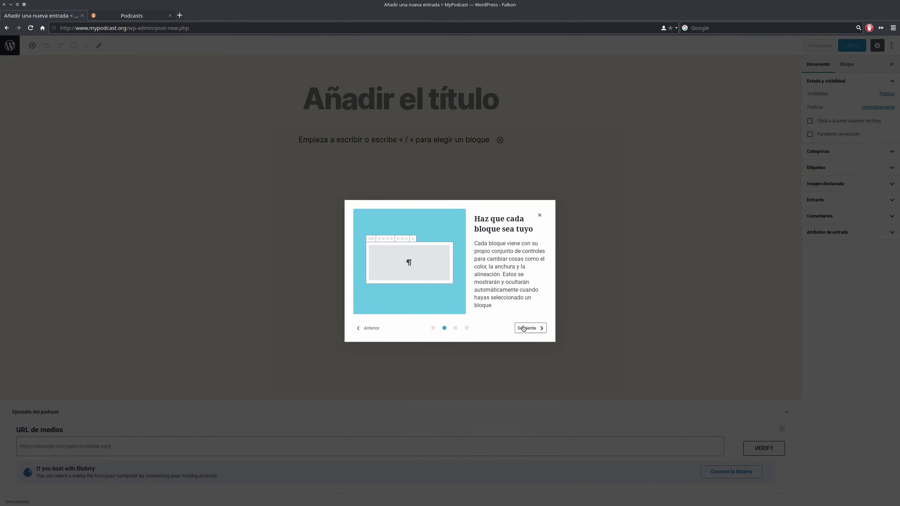
{"action": "left_click", "coordinate": [523, 329]}
{"action": "left_click", "coordinate": [524, 328]}
{"action": "left_click", "coordinate": [524, 328]}
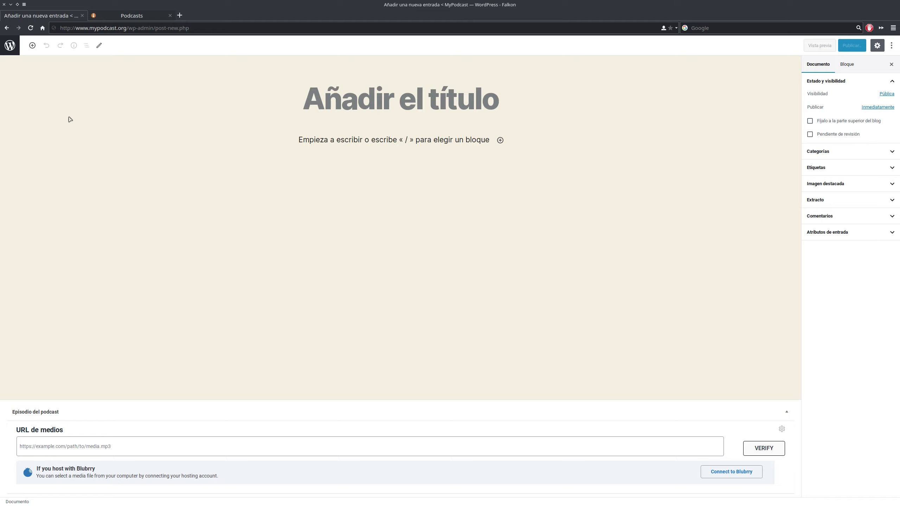
- Publish a white background for the Twenty Twenty theme in Customizer Colores, then start a new post
{"action": "left_click", "coordinate": [10, 46]}
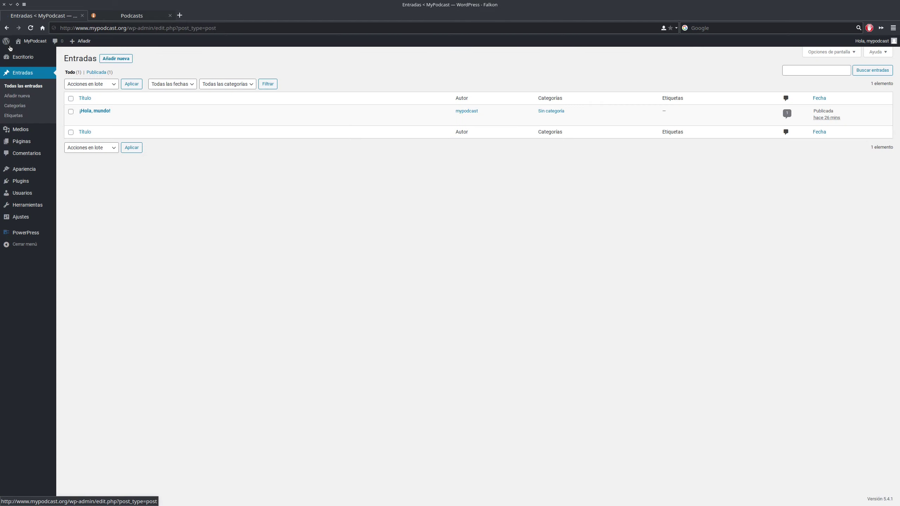
{"action": "mouse_move", "coordinate": [32, 173]}
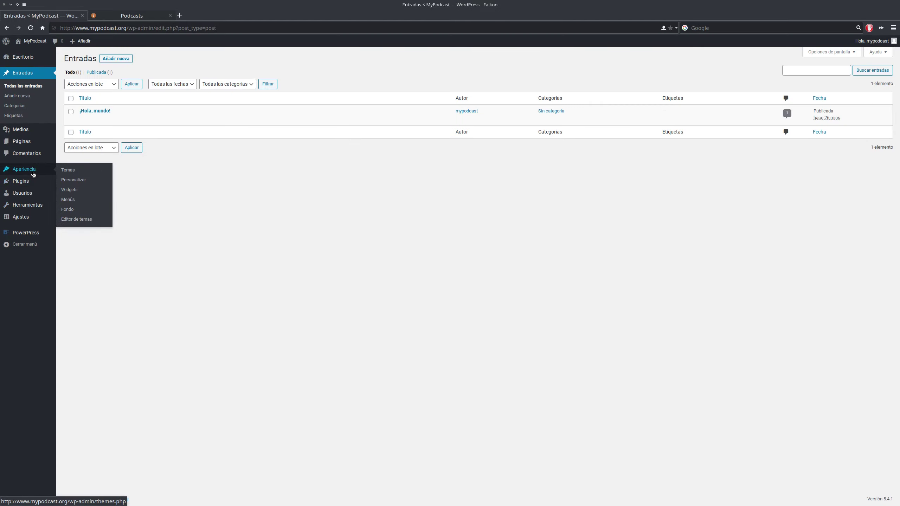
{"action": "left_click", "coordinate": [65, 171]}
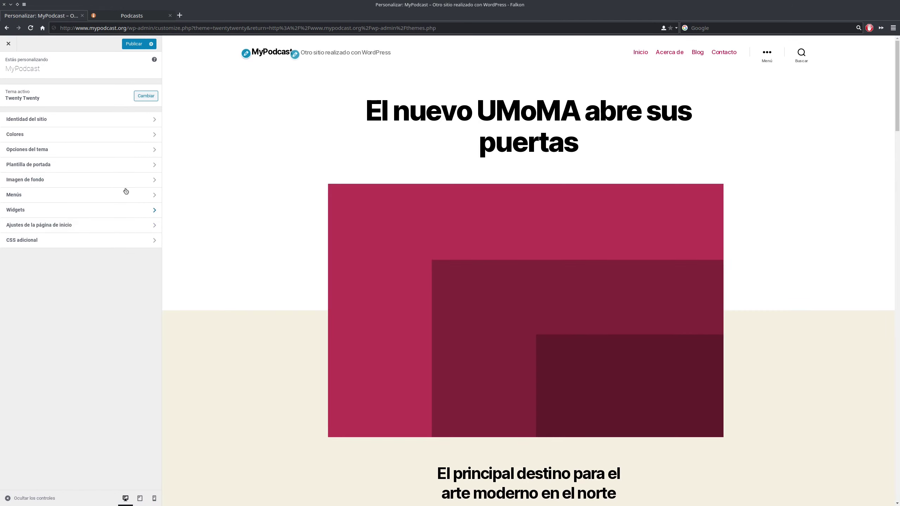
{"action": "left_click", "coordinate": [57, 135]}
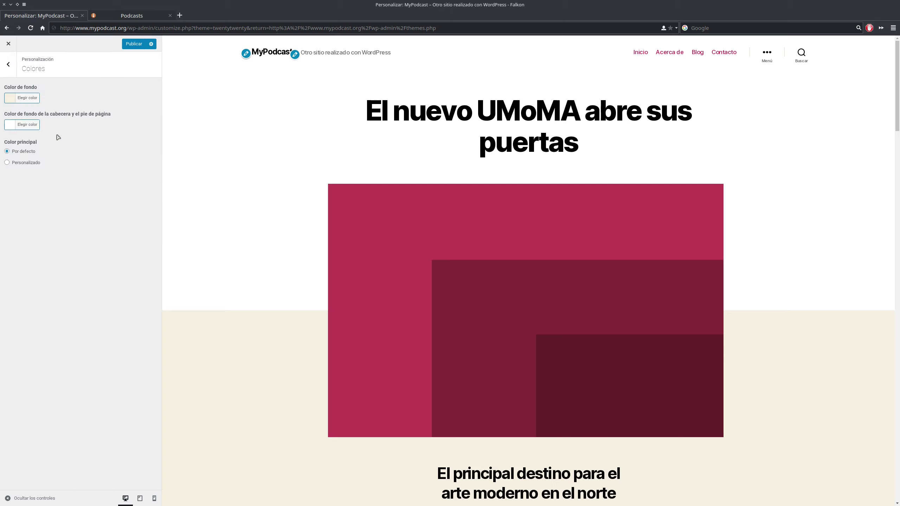
{"action": "left_click", "coordinate": [14, 102]}
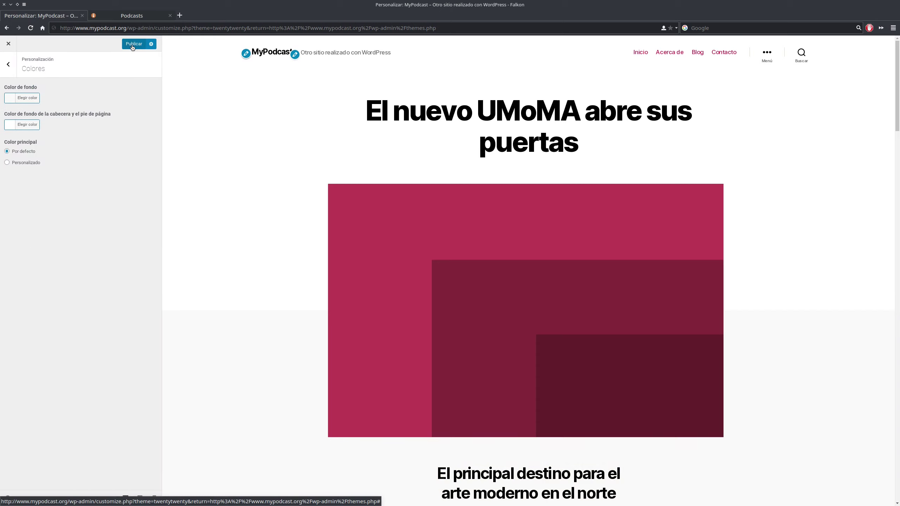
{"action": "left_click", "coordinate": [134, 46]}
{"action": "left_click", "coordinate": [8, 44]}
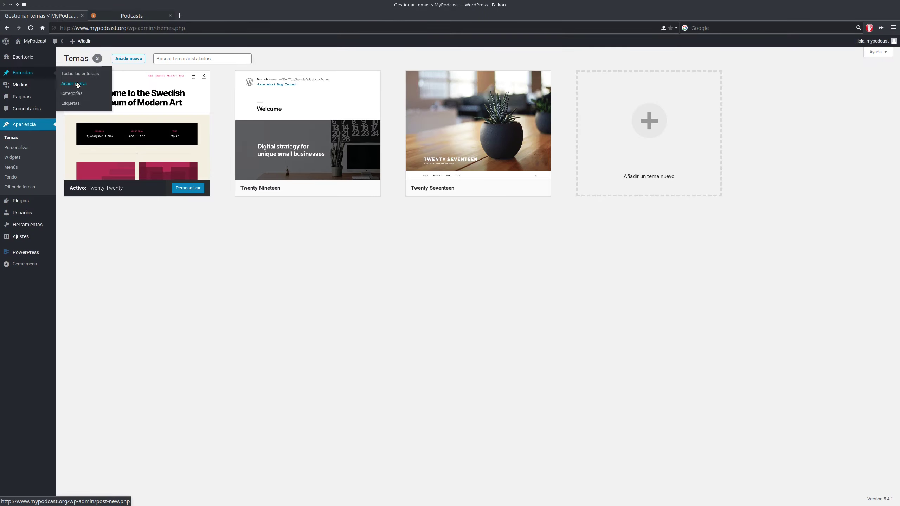
{"action": "left_click", "coordinate": [77, 84]}
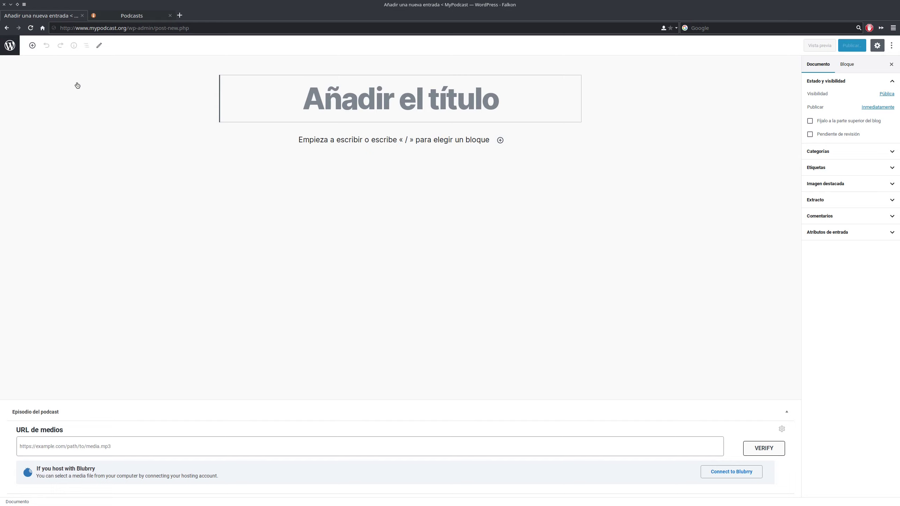
- Title the new post 'Primer Episodio' and begin the first paragraph block below it
{"action": "left_click", "coordinate": [444, 157]}
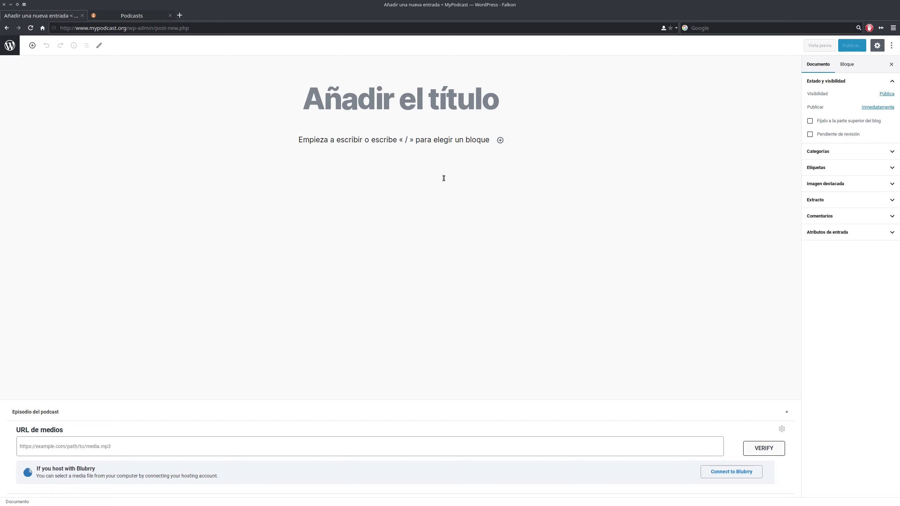
{"action": "left_click", "coordinate": [337, 104]}
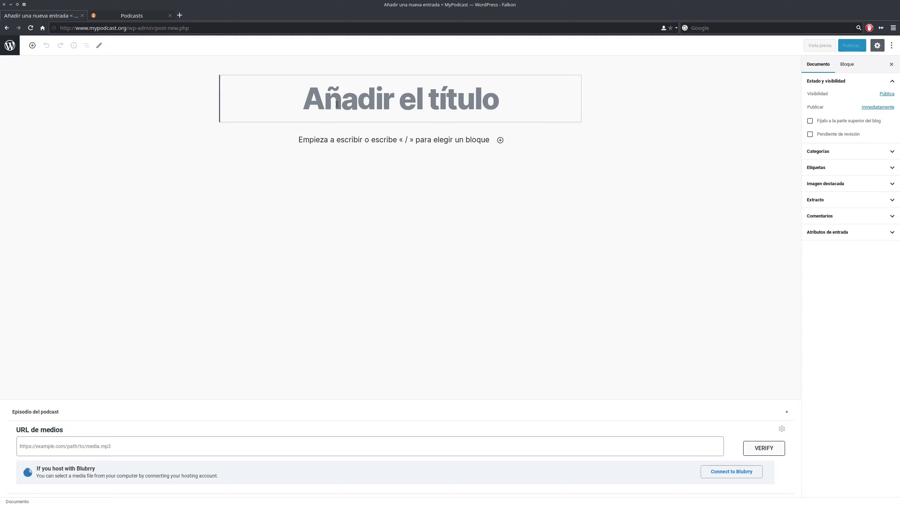
{"action": "type", "text": "Primer Episodio"}
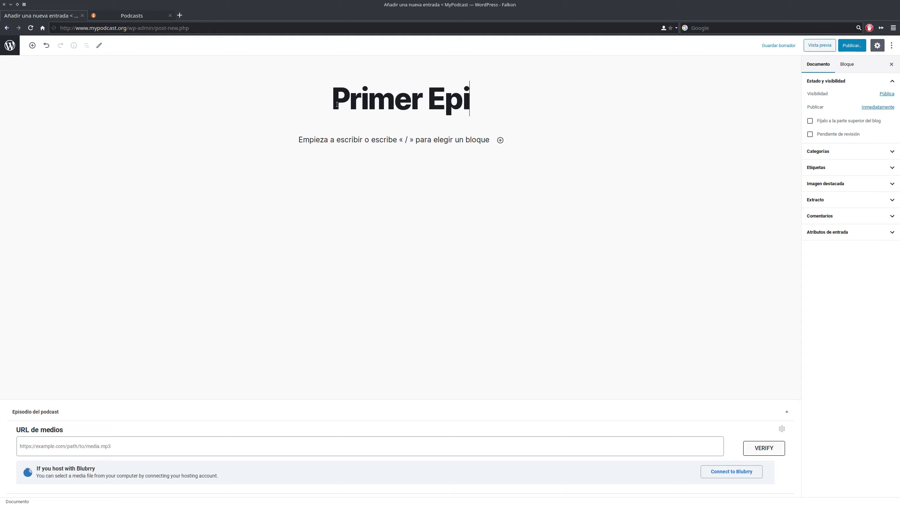
{"action": "left_click", "coordinate": [379, 142]}
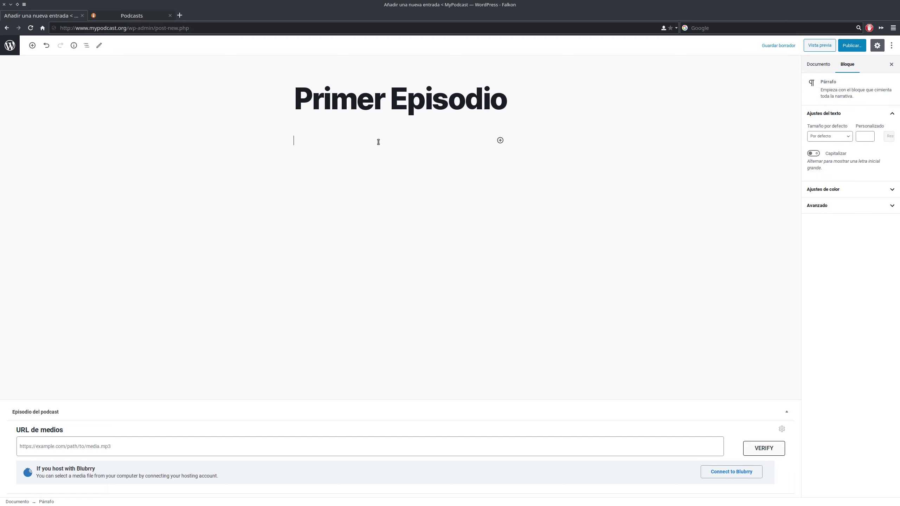
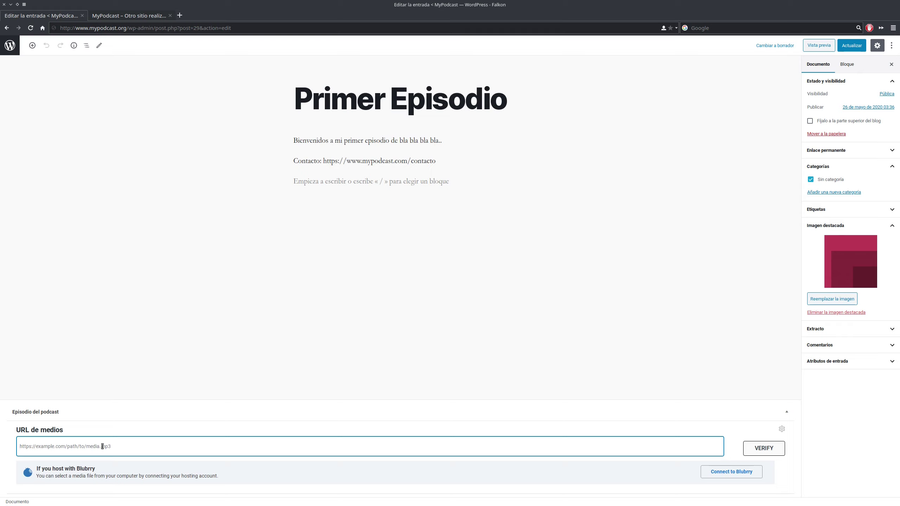
- Paste the archive.org comopiensodigo07.mp3 link into the episode's URL de medios field
{"action": "type", "text": "https://archive.org/download/comopiensodigo07/comopiensodigo07.mp3"}
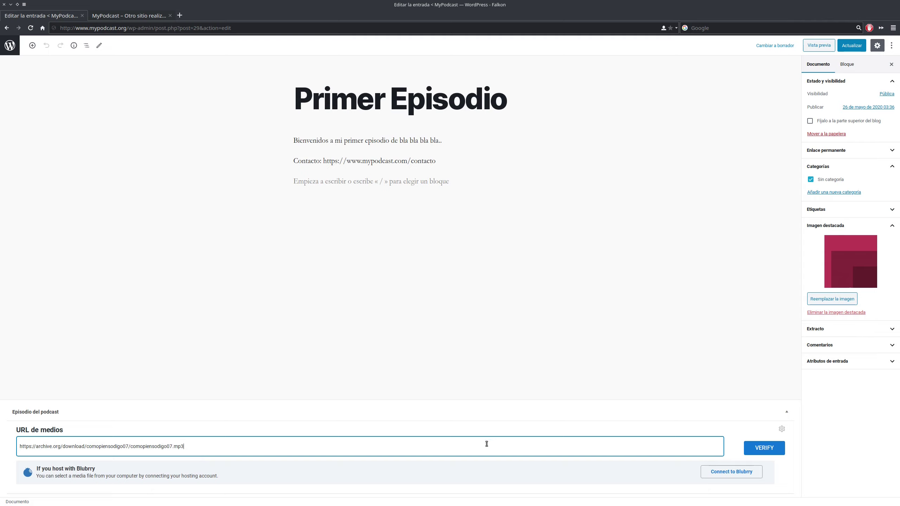
- Verify the comopiensodigo07.mp3 media URL, then preview the post's audio player and download link
{"action": "left_click", "coordinate": [770, 451]}
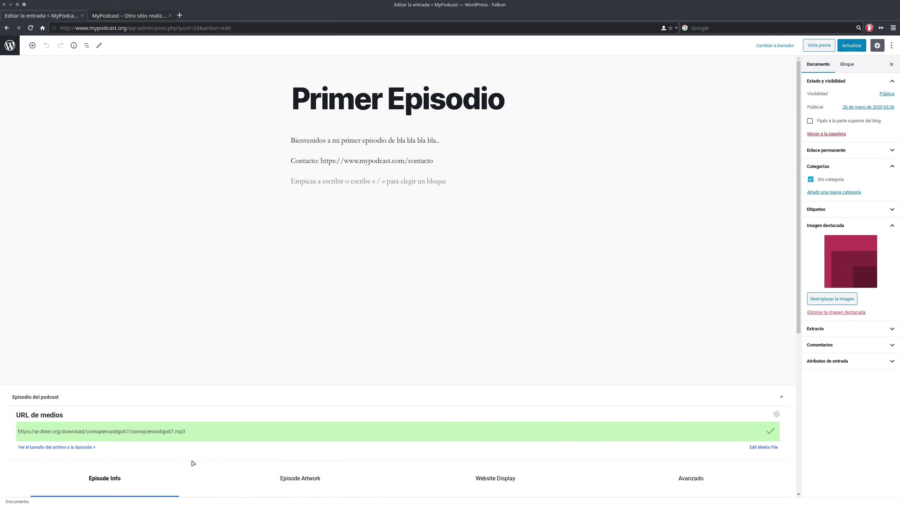
{"action": "scroll", "coordinate": [222, 487], "scroll_direction": "down", "scroll_amount": 3}
{"action": "scroll", "coordinate": [224, 431], "scroll_direction": "down", "scroll_amount": 1}
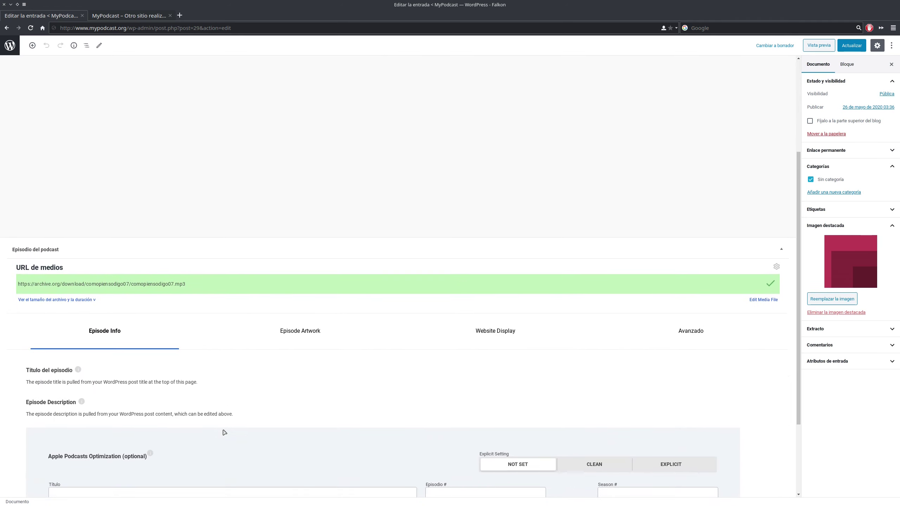
{"action": "scroll", "coordinate": [224, 433], "scroll_direction": "up", "scroll_amount": 4}
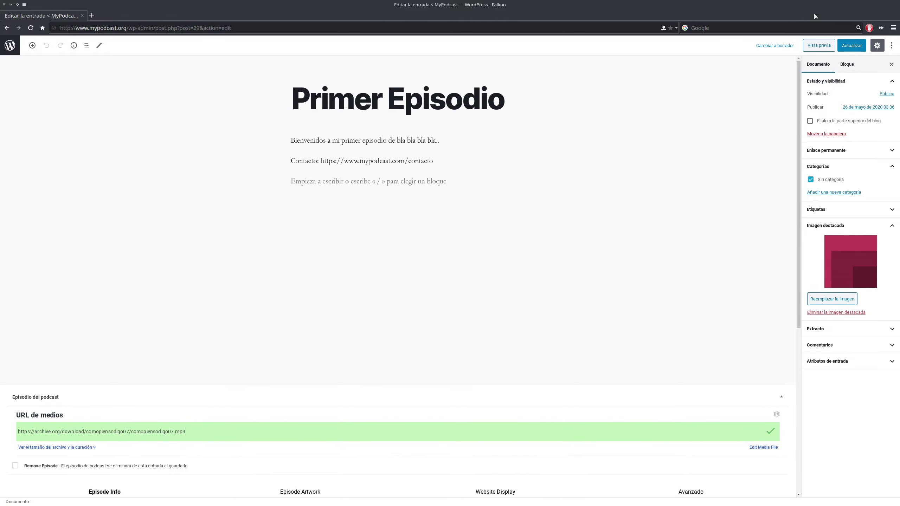
{"action": "left_click", "coordinate": [819, 45]}
{"action": "scroll", "coordinate": [421, 312], "scroll_direction": "down", "scroll_amount": 3}
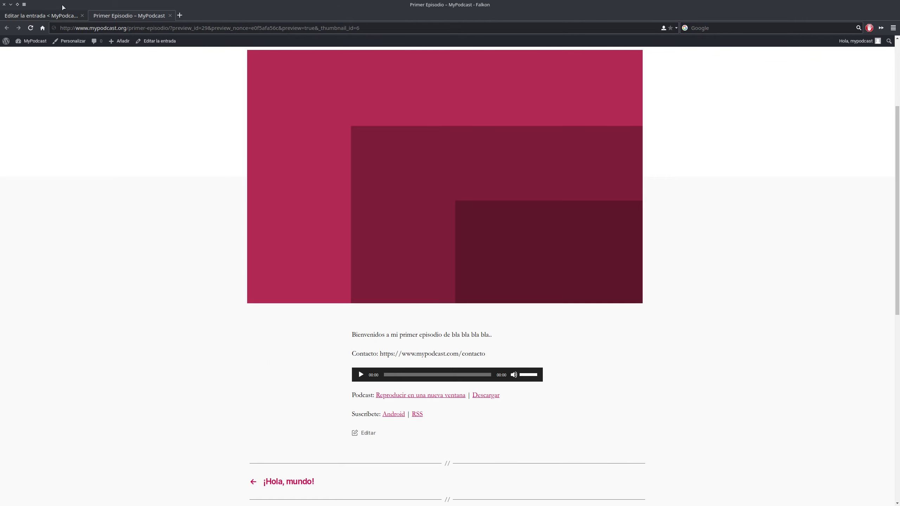
- Return to the Editar la entrada tab and scroll to the Episodio del podcast box
{"action": "left_click", "coordinate": [56, 16]}
{"action": "scroll", "coordinate": [178, 302], "scroll_direction": "down", "scroll_amount": 3}
{"action": "scroll", "coordinate": [178, 300], "scroll_direction": "down", "scroll_amount": 3}
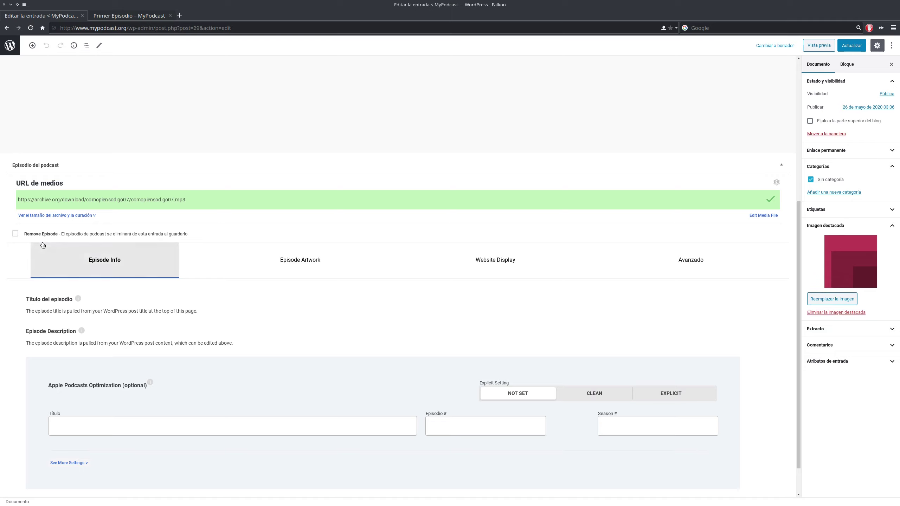
- Review the Episode Artwork, Website Display and Avanzado panels of the episode box
{"action": "scroll", "coordinate": [218, 328], "scroll_direction": "down", "scroll_amount": 1}
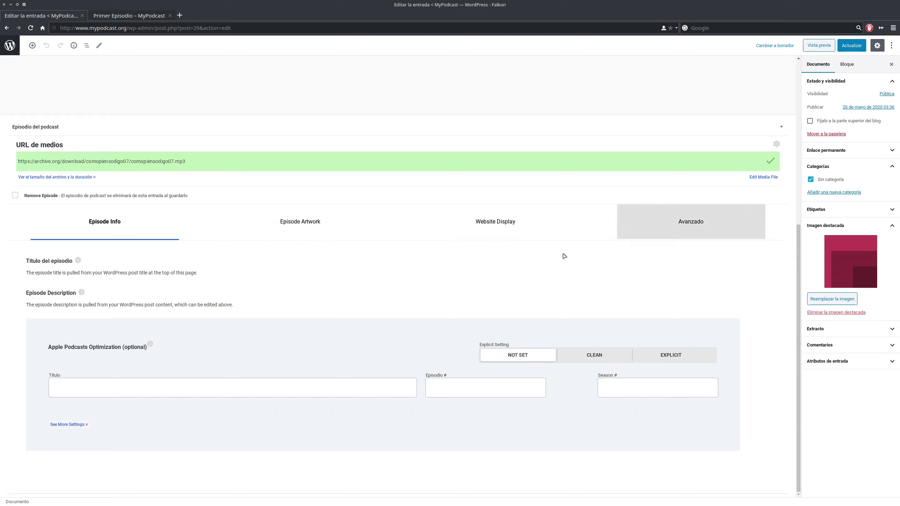
{"action": "left_click", "coordinate": [295, 231]}
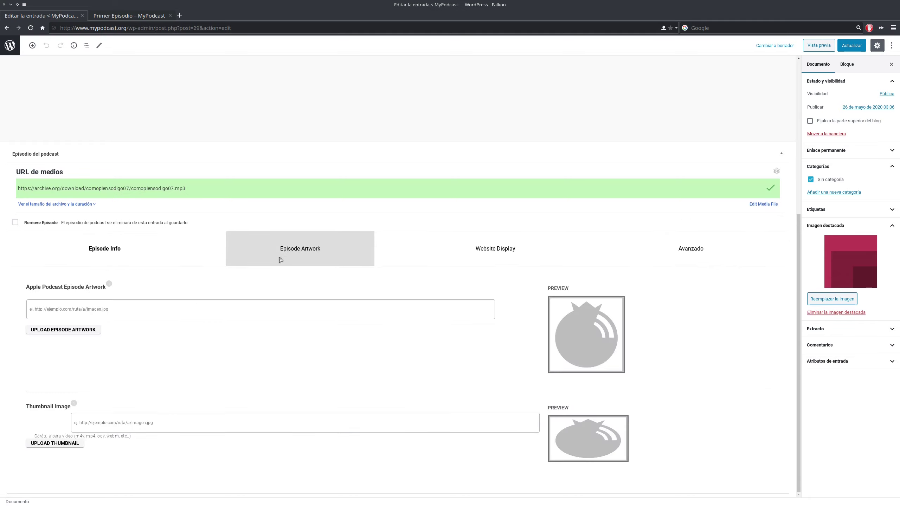
{"action": "left_click", "coordinate": [497, 264]}
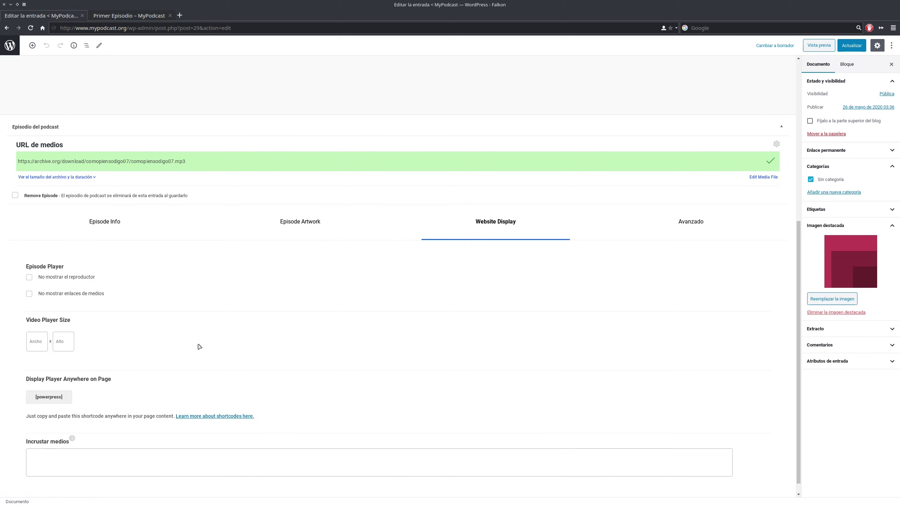
{"action": "left_click", "coordinate": [722, 242]}
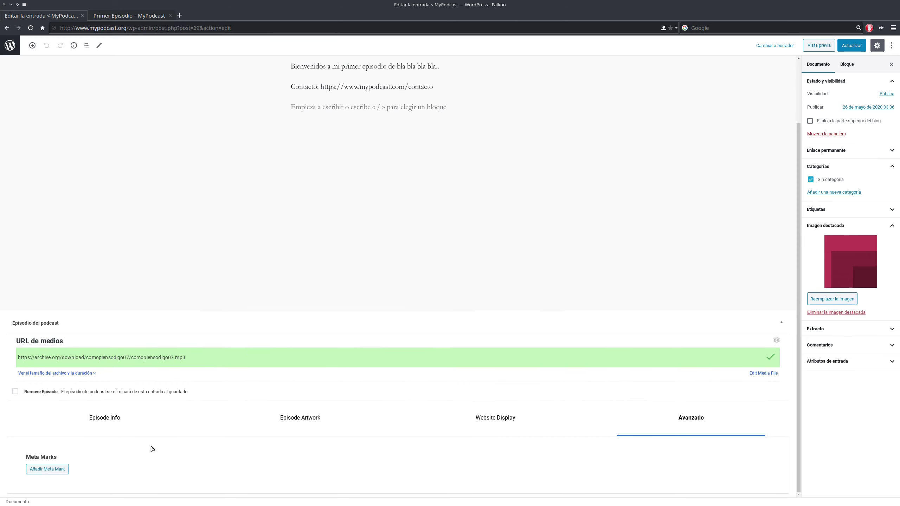
- Add a trial meta mark, then delete it so Meta Marks stays empty
{"action": "left_click", "coordinate": [53, 469]}
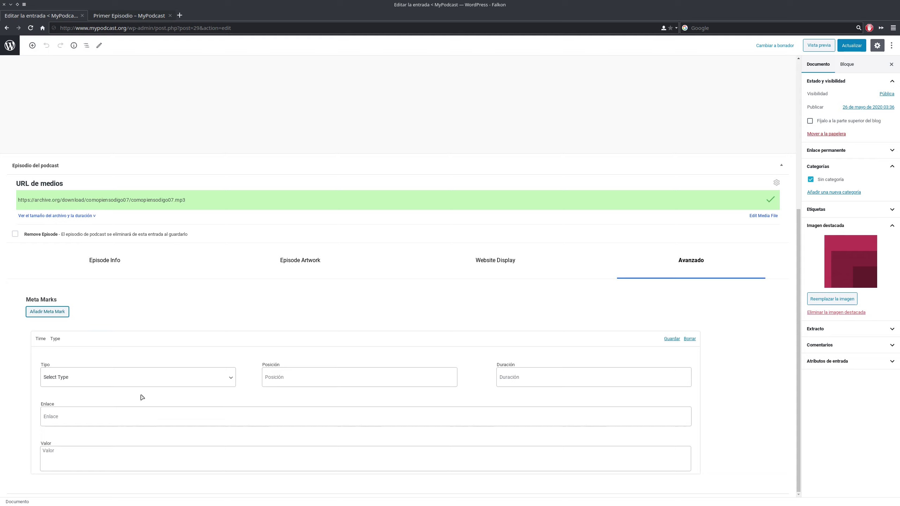
{"action": "left_click", "coordinate": [200, 383]}
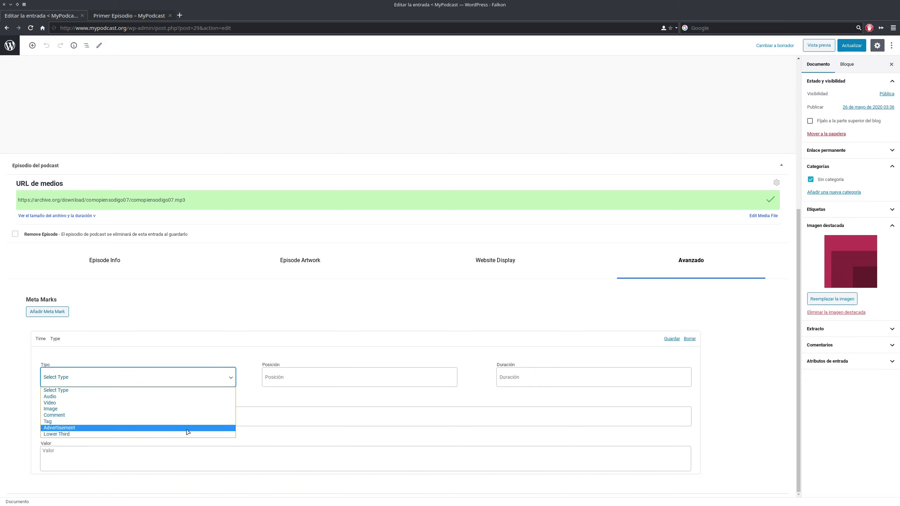
{"action": "left_click", "coordinate": [223, 321]}
{"action": "left_click", "coordinate": [690, 338]}
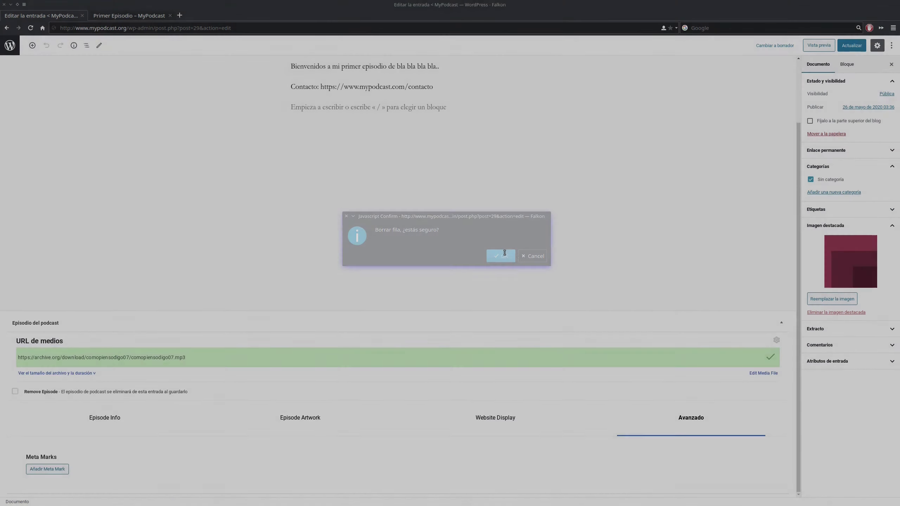
{"action": "left_click", "coordinate": [505, 253]}
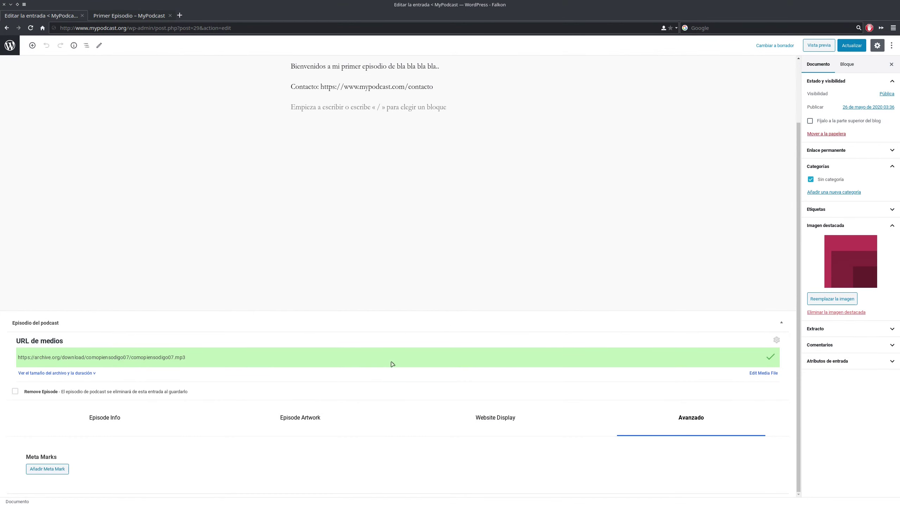
{"action": "left_click", "coordinate": [149, 422]}
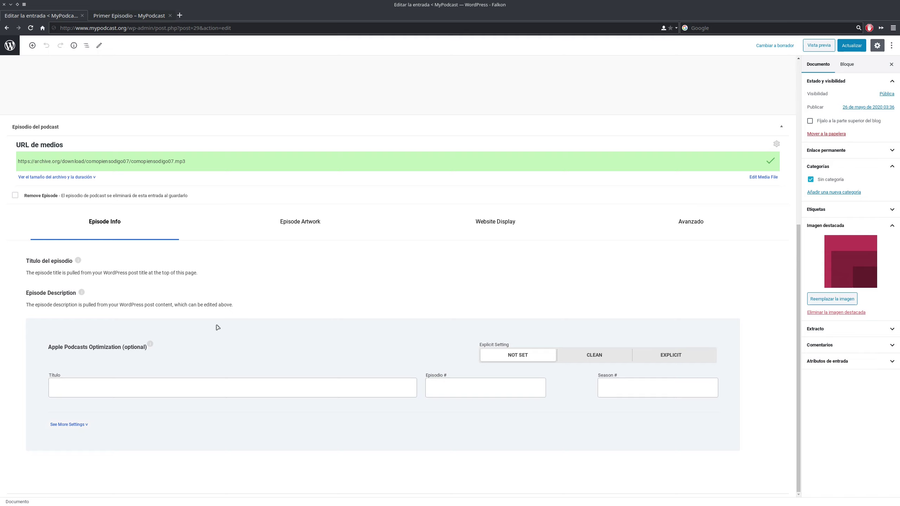
- Try the explicit and clean options, leaving the explicit setting as not set
{"action": "left_click", "coordinate": [675, 359]}
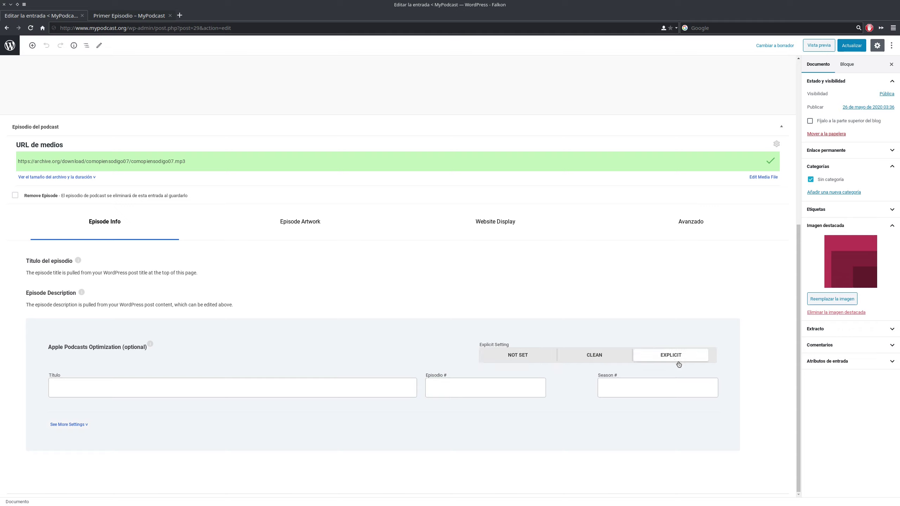
{"action": "left_click", "coordinate": [609, 359]}
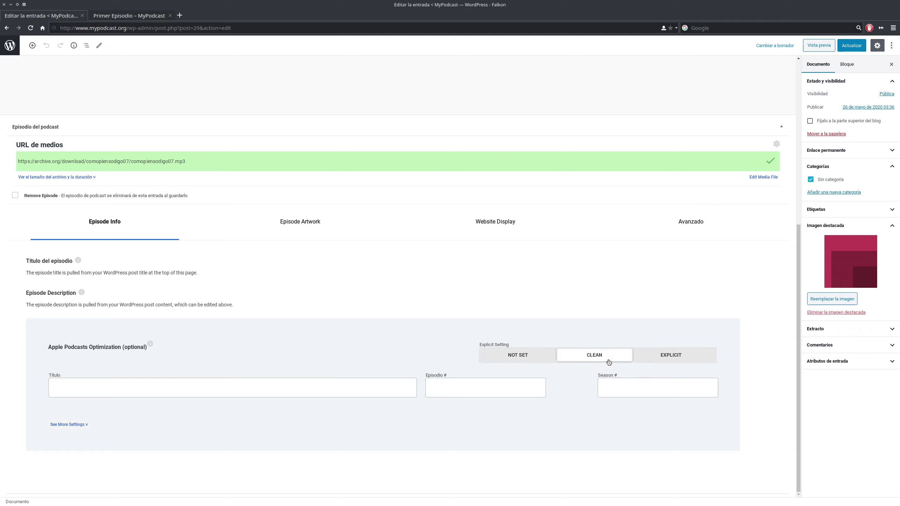
{"action": "left_click", "coordinate": [517, 359]}
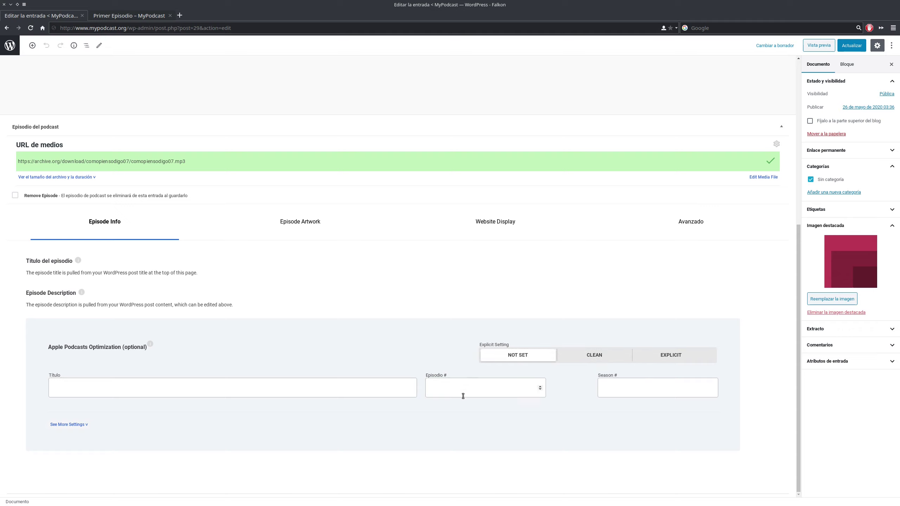
- Look over the Apple Podcasts title, episode, season, summary and author fields without entering values
{"action": "left_click", "coordinate": [162, 387]}
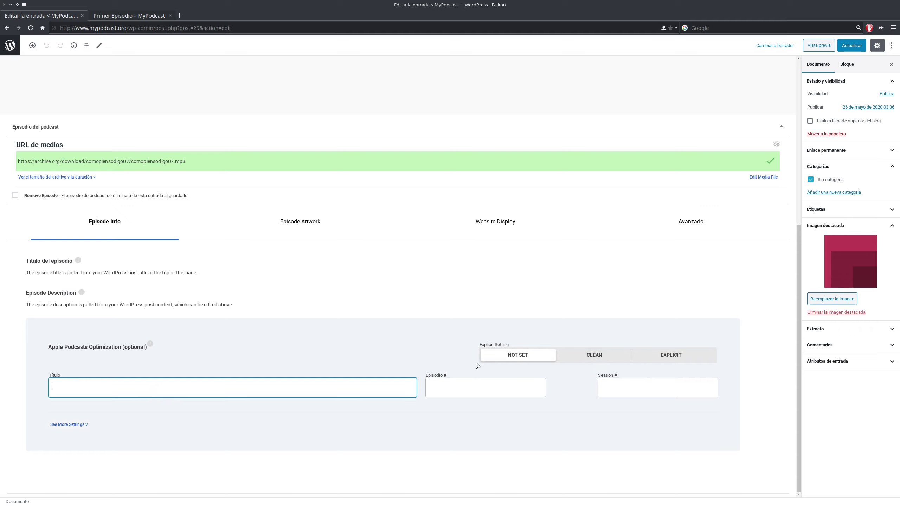
{"action": "left_click", "coordinate": [461, 387]}
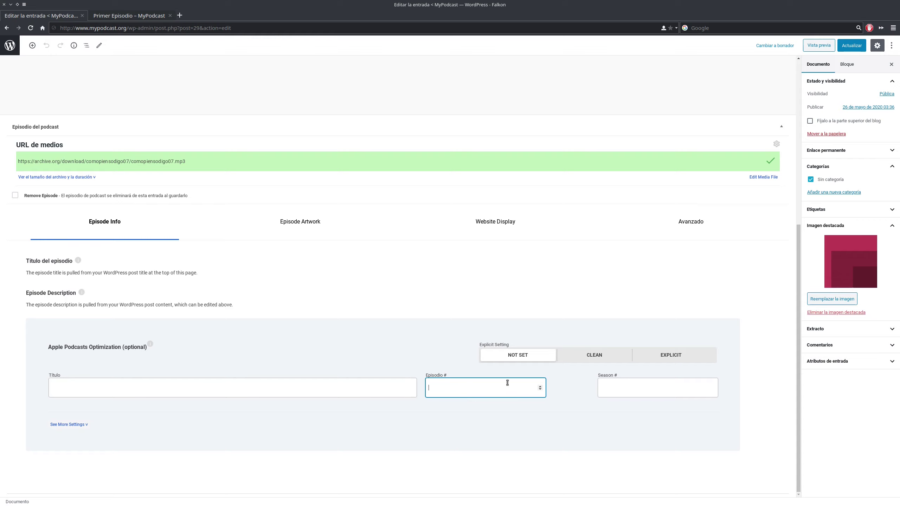
{"action": "left_click", "coordinate": [636, 394]}
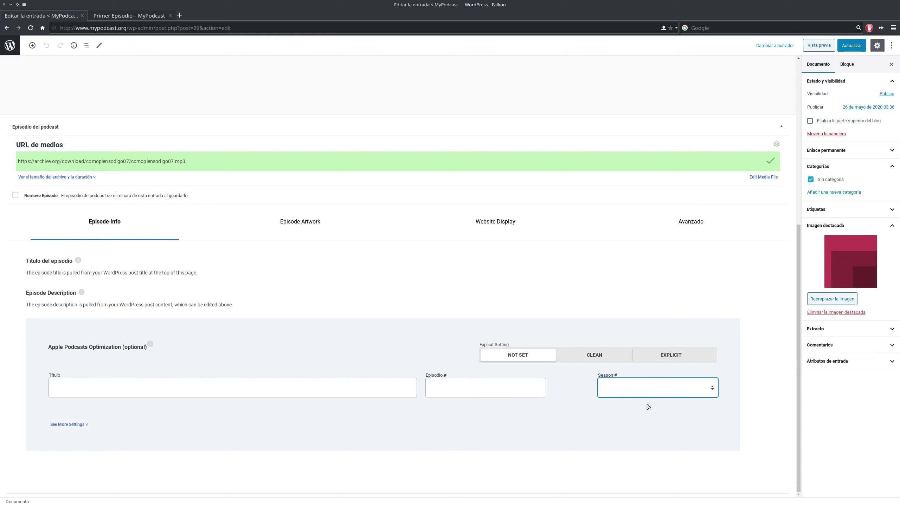
{"action": "left_click", "coordinate": [76, 425]}
{"action": "scroll", "coordinate": [162, 331], "scroll_direction": "down", "scroll_amount": 5}
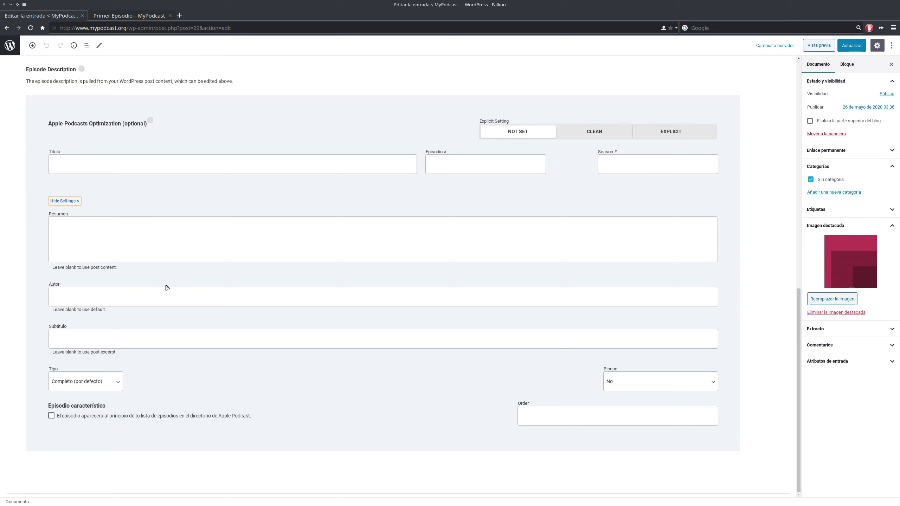
{"action": "left_click", "coordinate": [100, 223]}
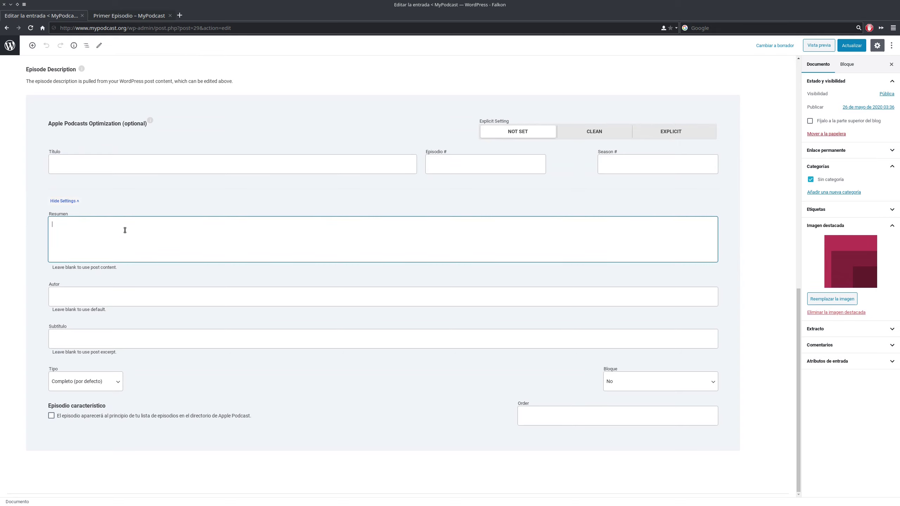
{"action": "scroll", "coordinate": [195, 270], "scroll_direction": "up", "scroll_amount": 10}
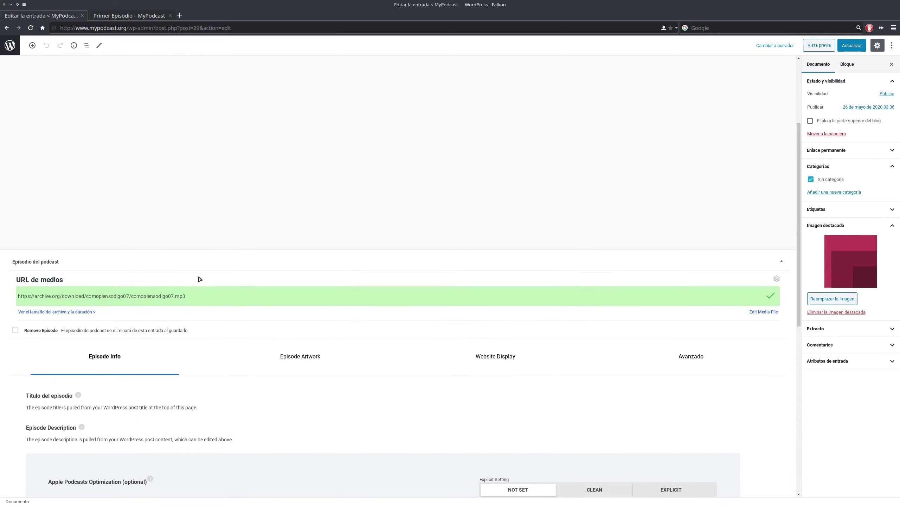
{"action": "scroll", "coordinate": [245, 255], "scroll_direction": "down", "scroll_amount": 10}
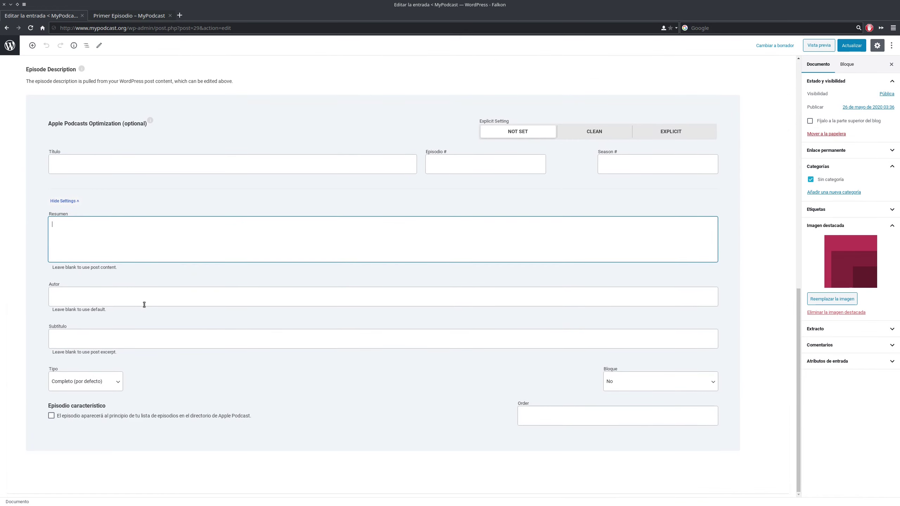
{"action": "left_click", "coordinate": [78, 300]}
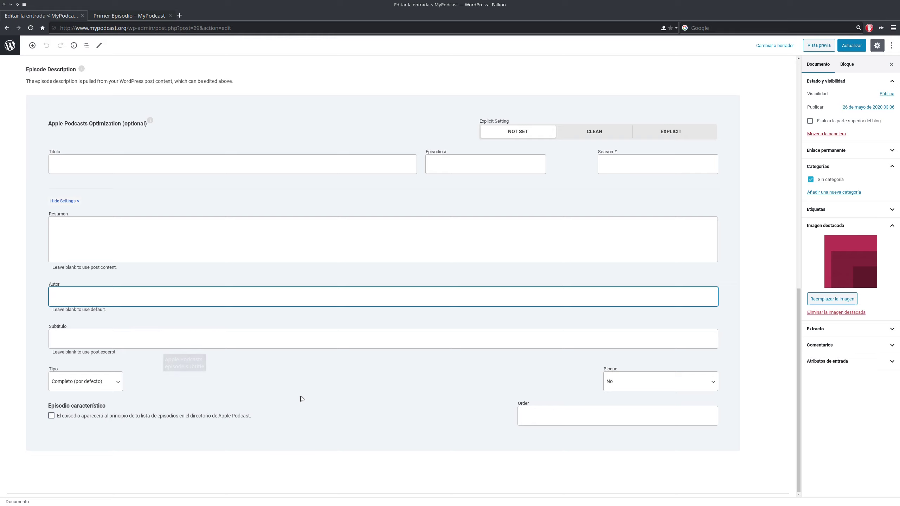
- Browse the episode type options and keep Completo (por defecto)
{"action": "left_click", "coordinate": [77, 382]}
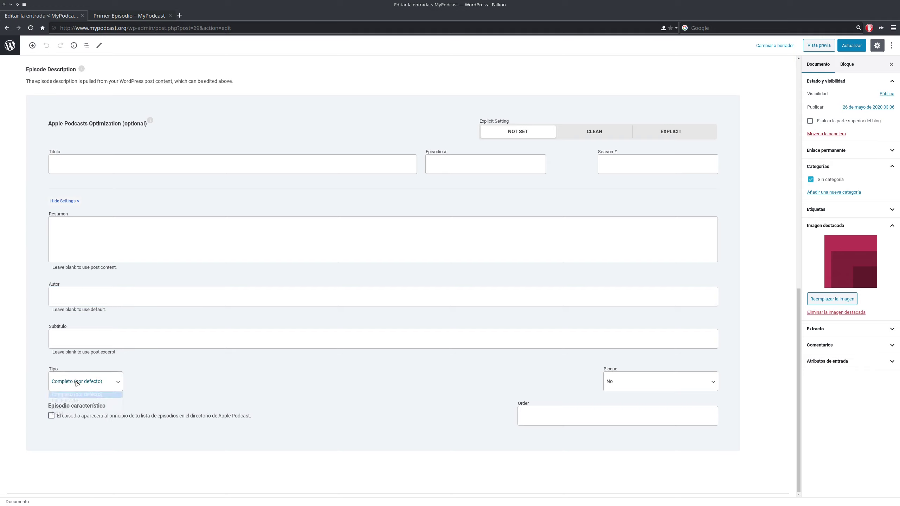
{"action": "left_click", "coordinate": [182, 387]}
{"action": "left_click", "coordinate": [103, 383]}
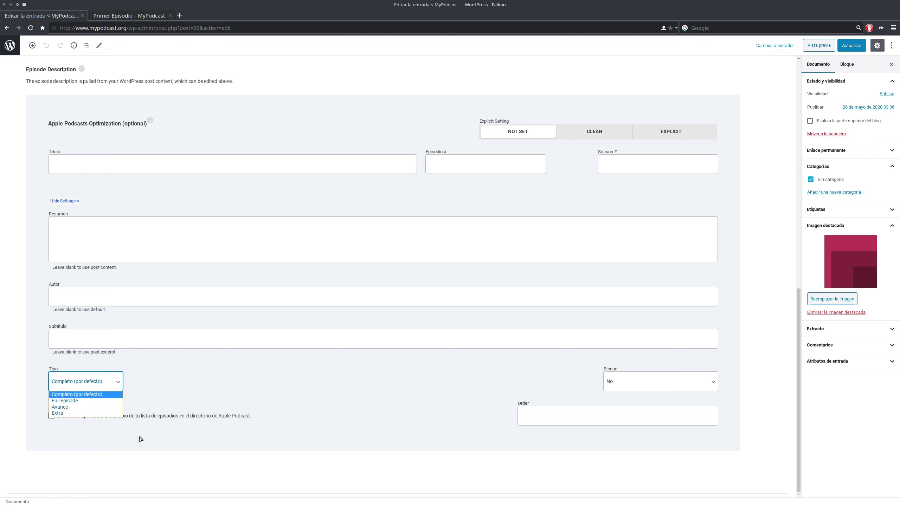
{"action": "left_click", "coordinate": [204, 401]}
{"action": "left_click", "coordinate": [108, 385]}
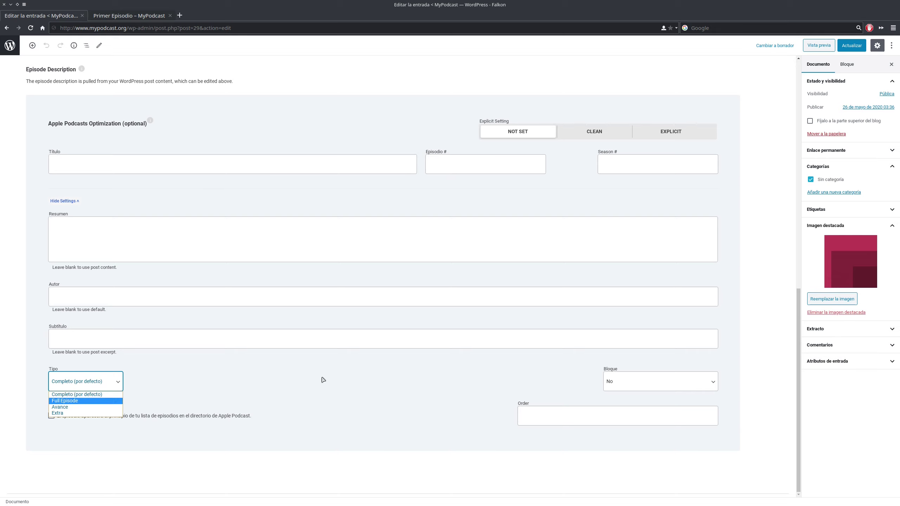
{"action": "left_click", "coordinate": [158, 390]}
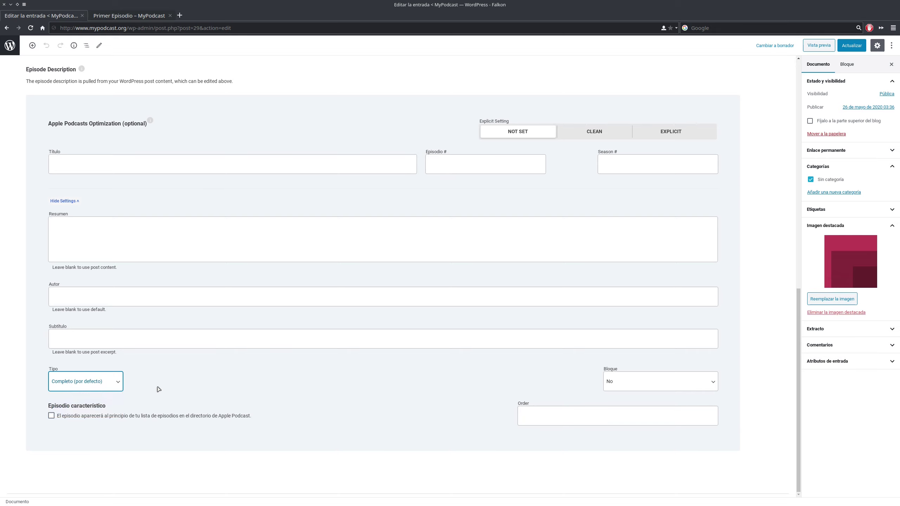
{"action": "scroll", "coordinate": [271, 265], "scroll_direction": "up", "scroll_amount": 15}
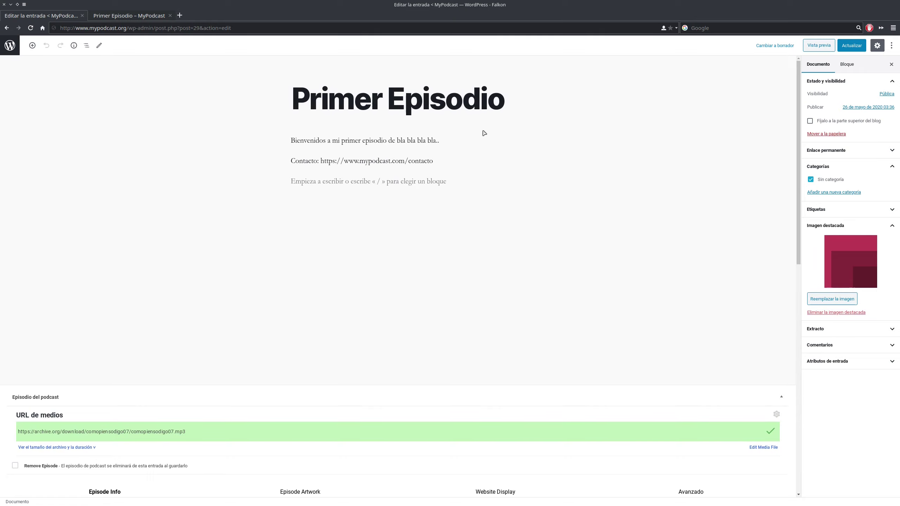
{"action": "left_click", "coordinate": [129, 15]}
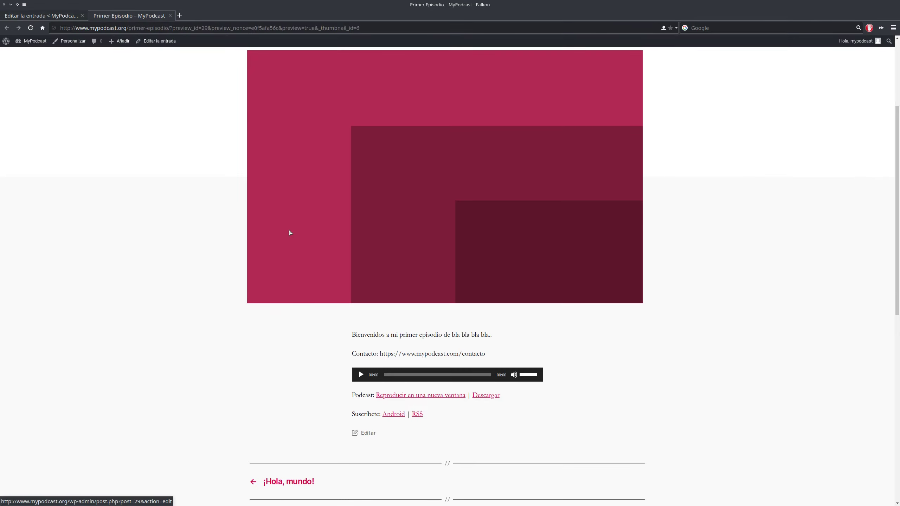
{"action": "scroll", "coordinate": [396, 249], "scroll_direction": "down", "scroll_amount": 3}
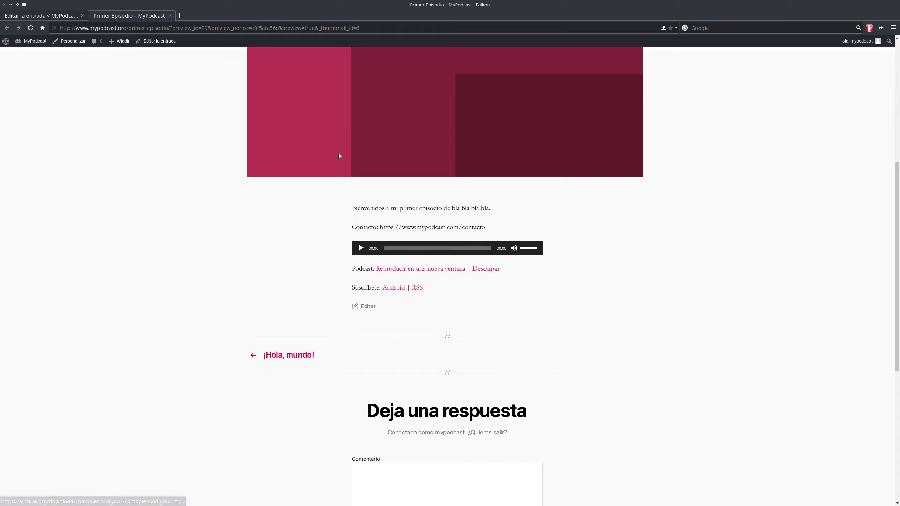
{"action": "scroll", "coordinate": [339, 157], "scroll_direction": "up", "scroll_amount": 4}
{"action": "scroll", "coordinate": [377, 176], "scroll_direction": "down", "scroll_amount": 3}
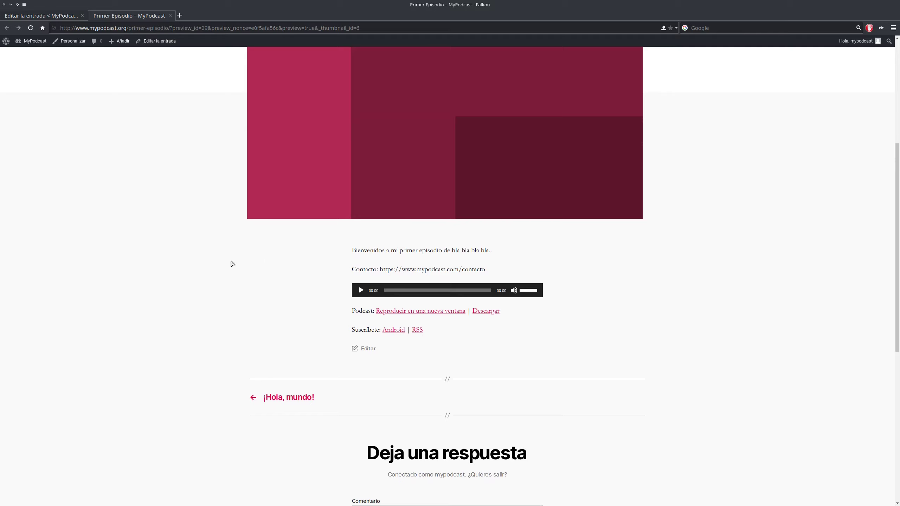
{"action": "scroll", "coordinate": [227, 257], "scroll_direction": "up", "scroll_amount": 4}
{"action": "scroll", "coordinate": [318, 250], "scroll_direction": "down", "scroll_amount": 1}
{"action": "scroll", "coordinate": [414, 260], "scroll_direction": "up", "scroll_amount": 3}
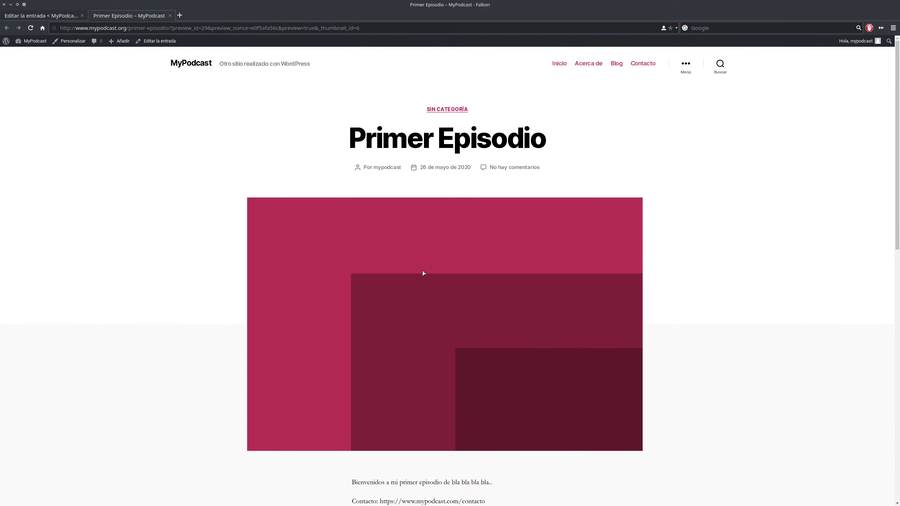
{"action": "scroll", "coordinate": [424, 273], "scroll_direction": "down", "scroll_amount": 8}
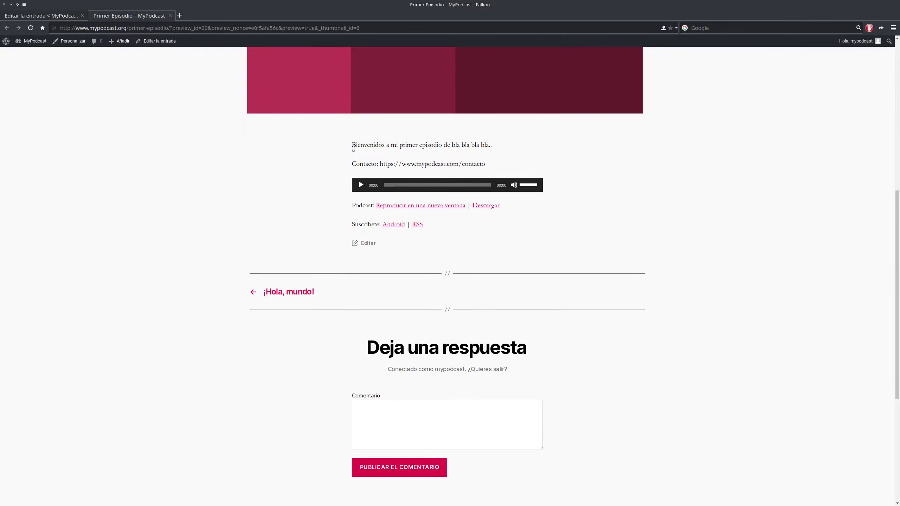
{"action": "left_click_drag", "start_coordinate": [353, 149], "coordinate": [465, 165]}
{"action": "left_click_drag", "start_coordinate": [479, 244], "coordinate": [331, 190]}
{"action": "left_click", "coordinate": [327, 212]}
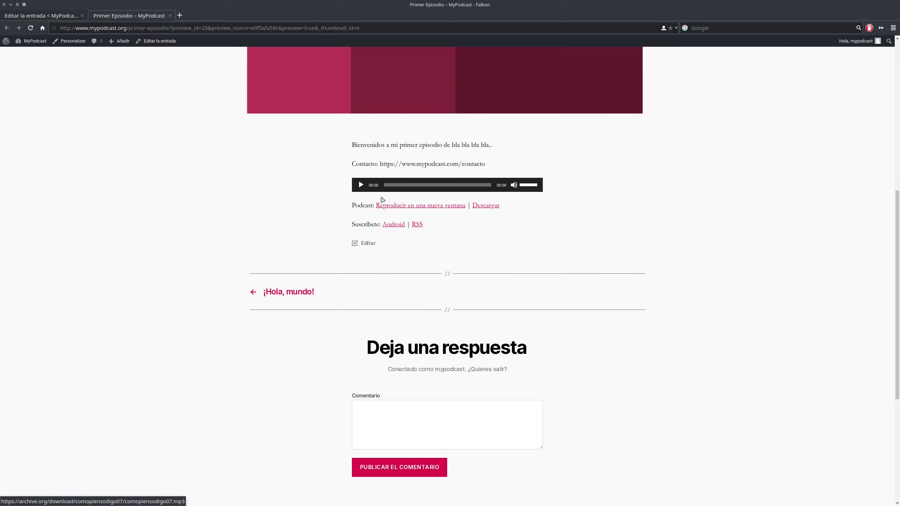
{"action": "left_click", "coordinate": [41, 15]}
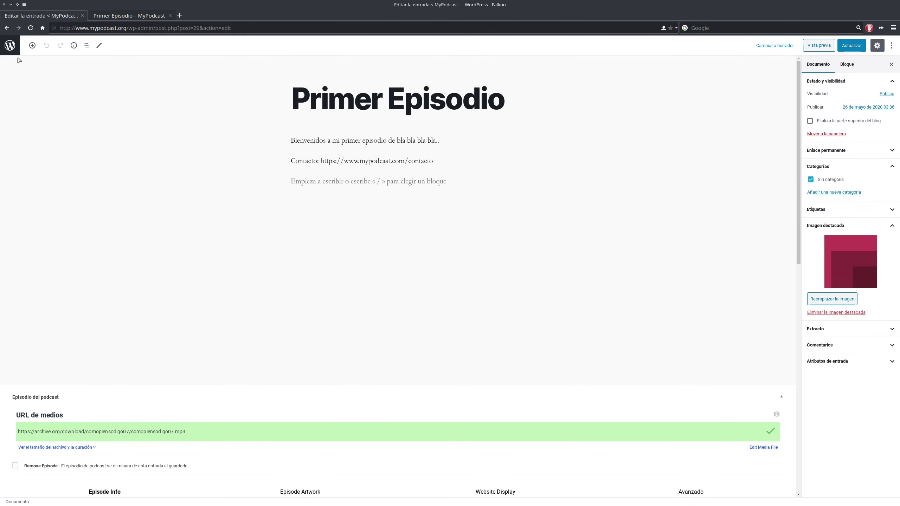
- Go to PowerPress Ajustes > Web settings, comparing them against the episode preview
{"action": "left_click", "coordinate": [9, 46]}
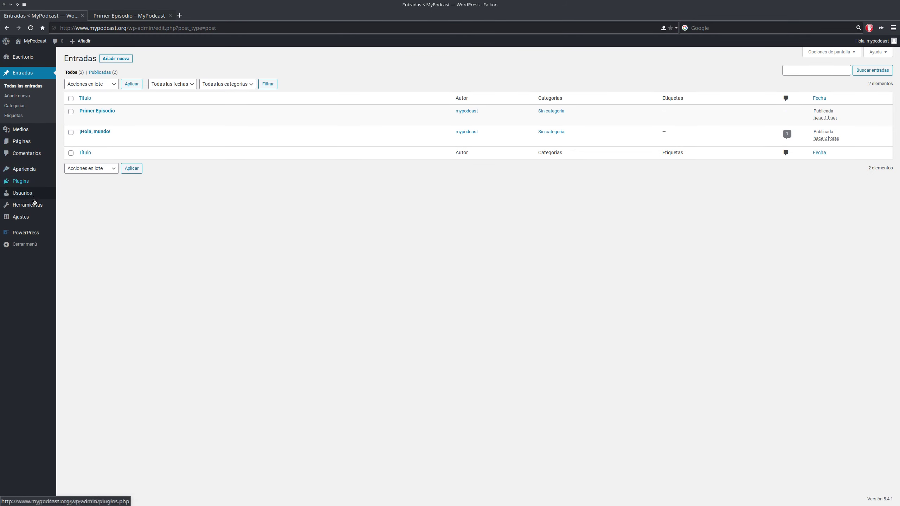
{"action": "left_click", "coordinate": [27, 237]}
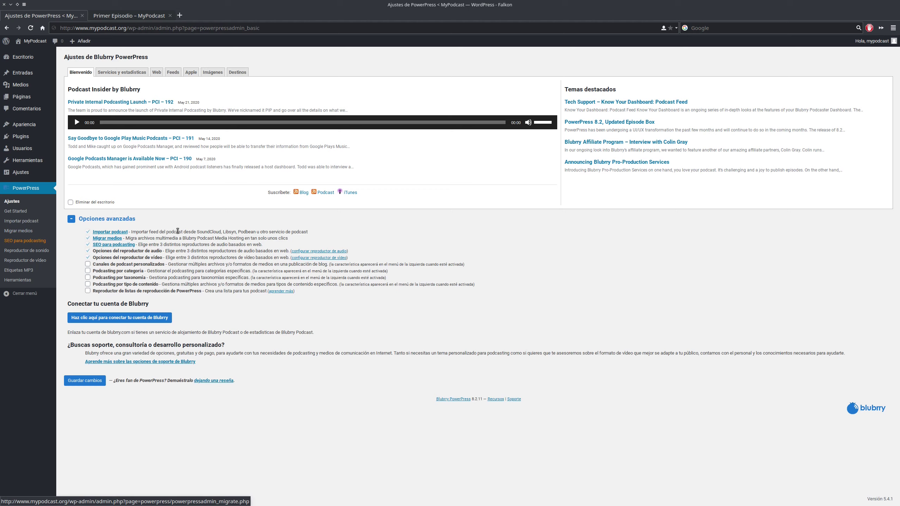
{"action": "left_click", "coordinate": [157, 73]}
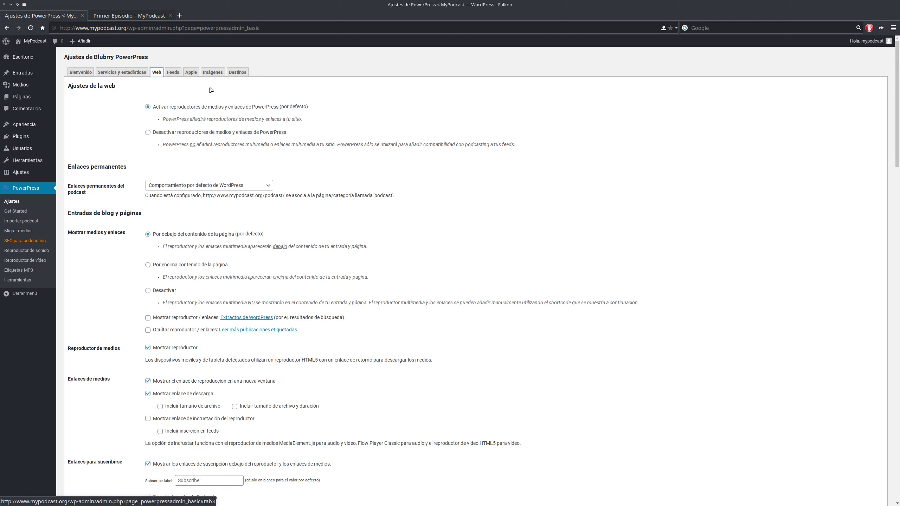
{"action": "left_click", "coordinate": [129, 15]}
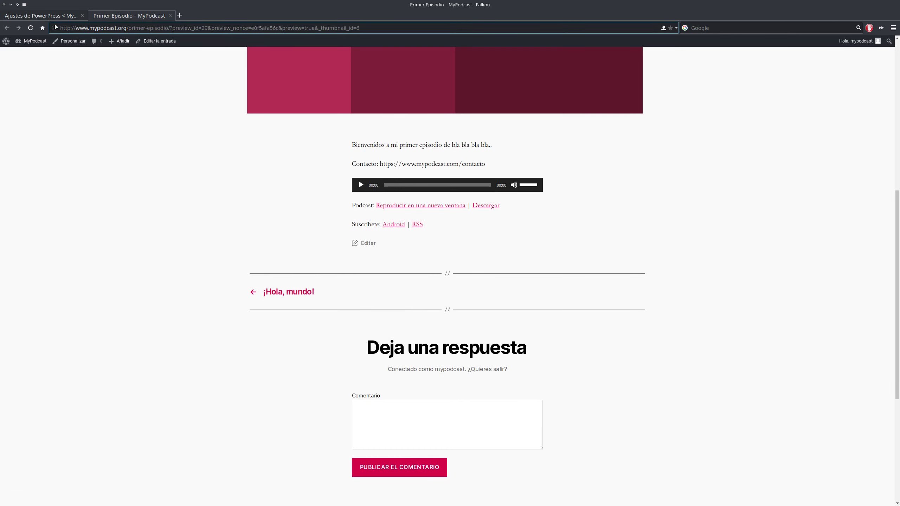
{"action": "left_click", "coordinate": [40, 15]}
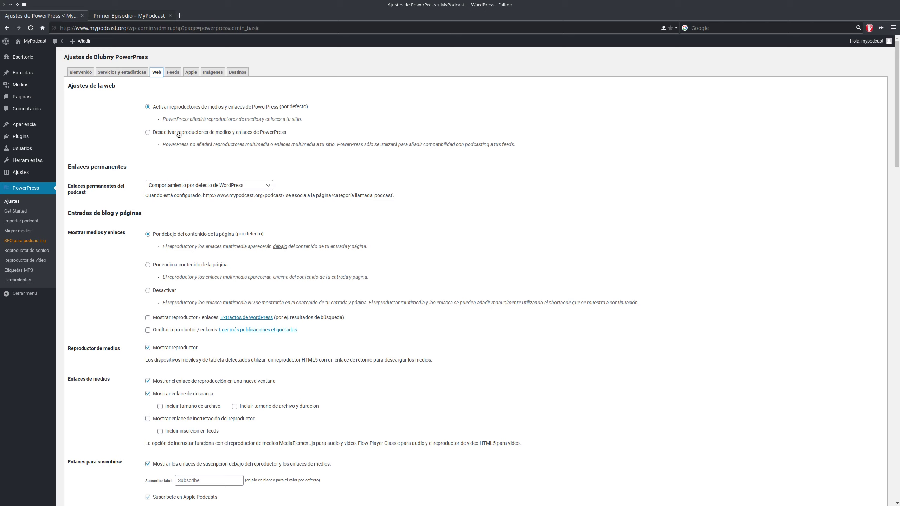
- Place the player 'Por encima contenido de la página', save, and reload the preview to confirm
{"action": "scroll", "coordinate": [179, 139], "scroll_direction": "down", "scroll_amount": 3}
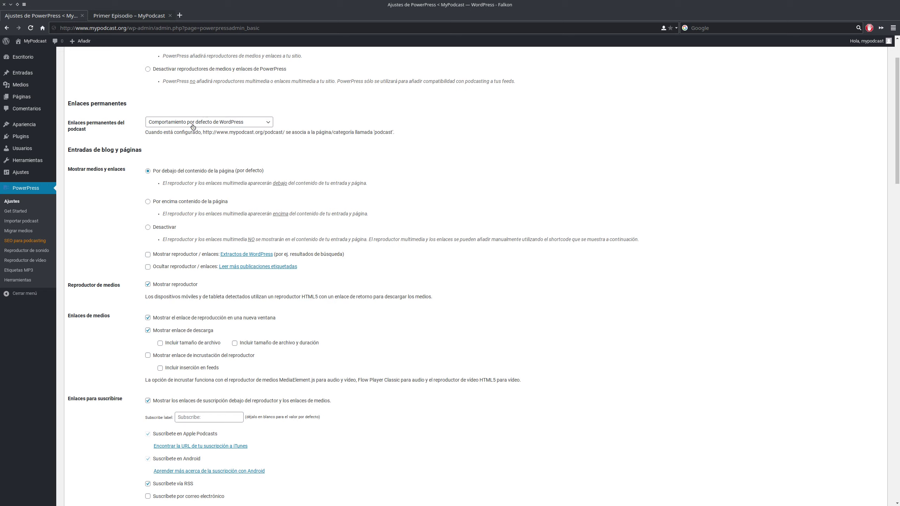
{"action": "scroll", "coordinate": [255, 178], "scroll_direction": "down", "scroll_amount": 2}
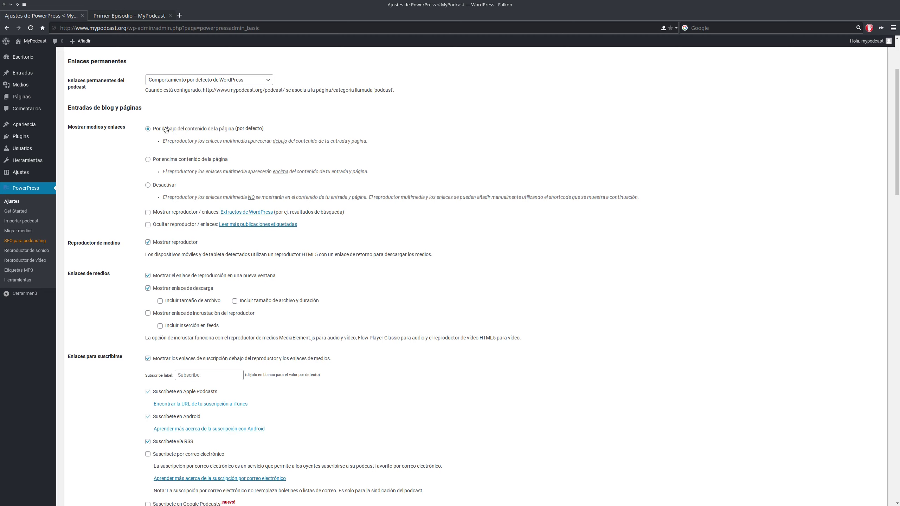
{"action": "key", "text": "ctrl+Tab"}
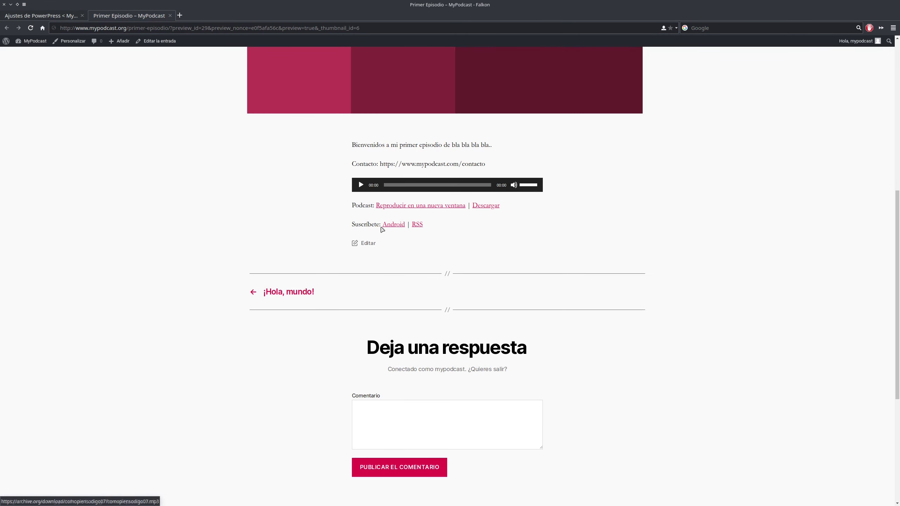
{"action": "left_click", "coordinate": [63, 16]}
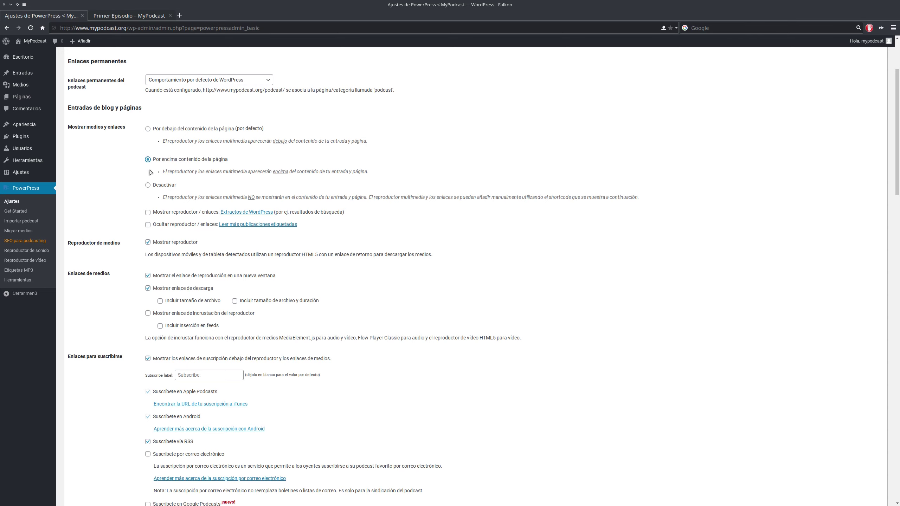
{"action": "scroll", "coordinate": [120, 173], "scroll_direction": "down", "scroll_amount": 20}
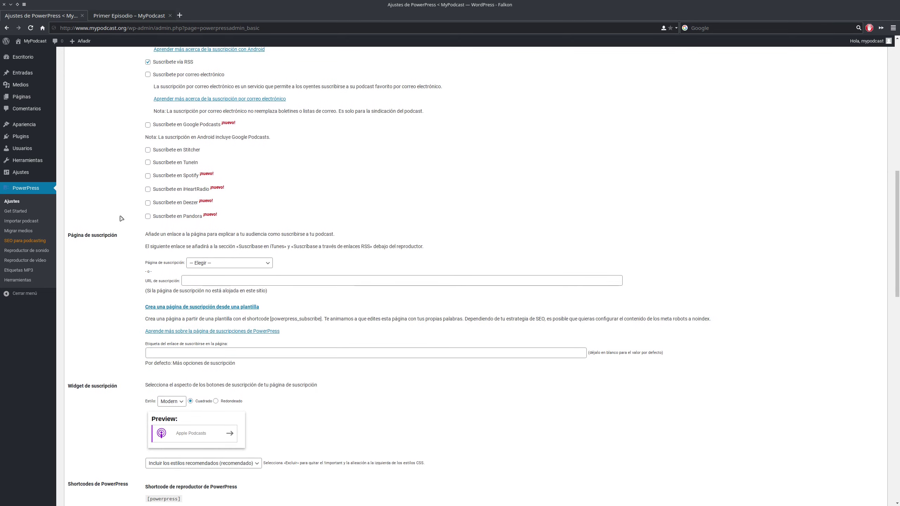
{"action": "scroll", "coordinate": [108, 354], "scroll_direction": "down", "scroll_amount": 10}
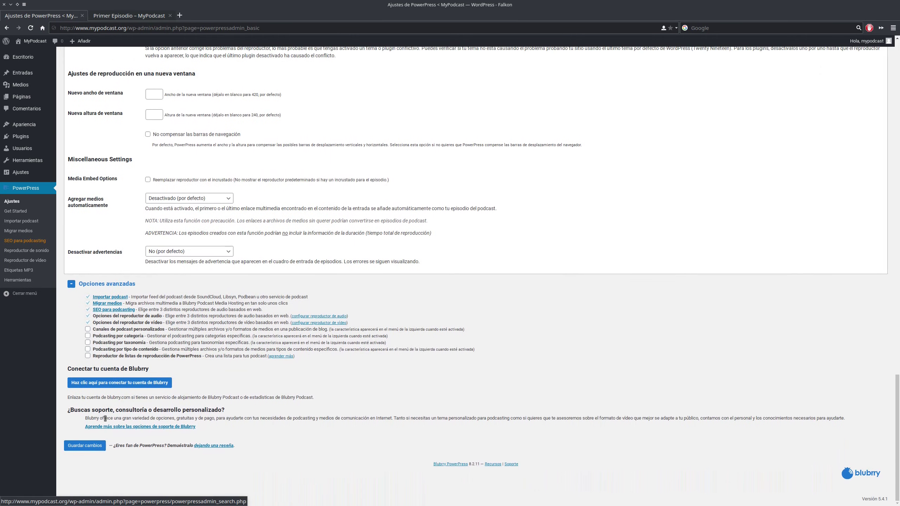
{"action": "left_click", "coordinate": [84, 446]}
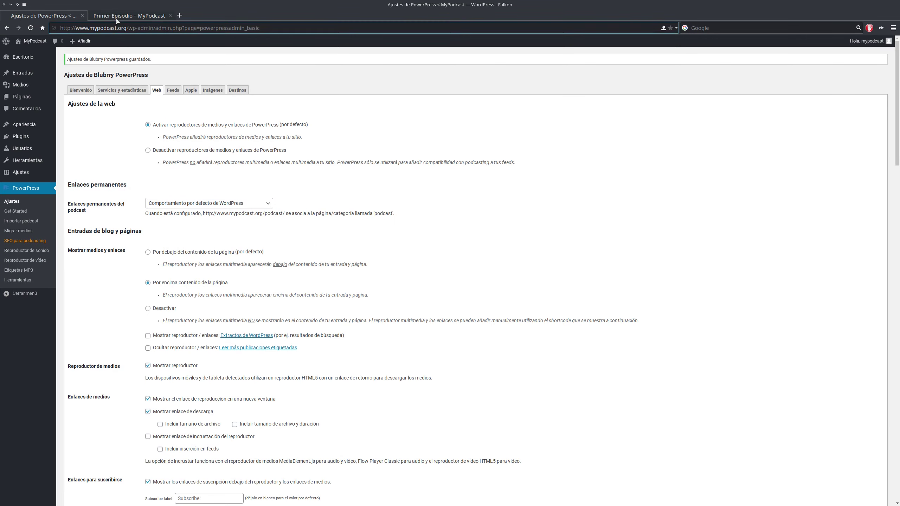
{"action": "left_click", "coordinate": [130, 15]}
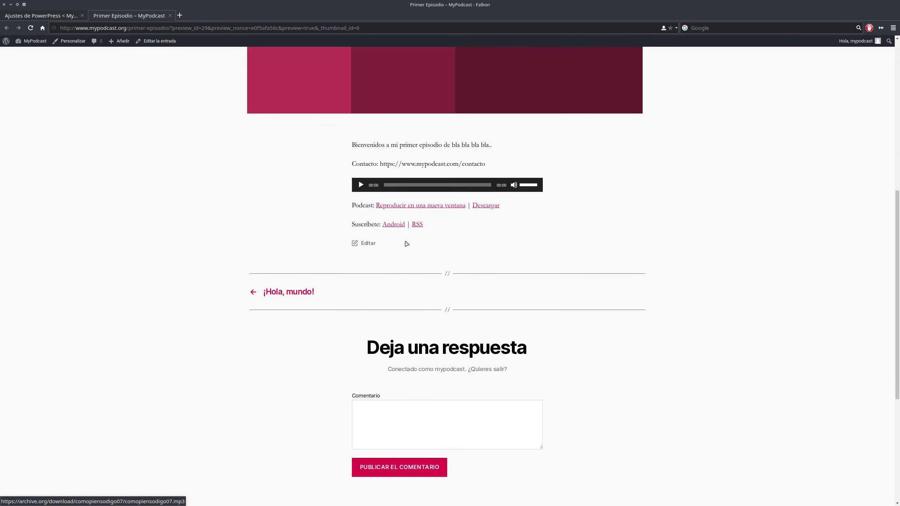
{"action": "key", "text": "F5"}
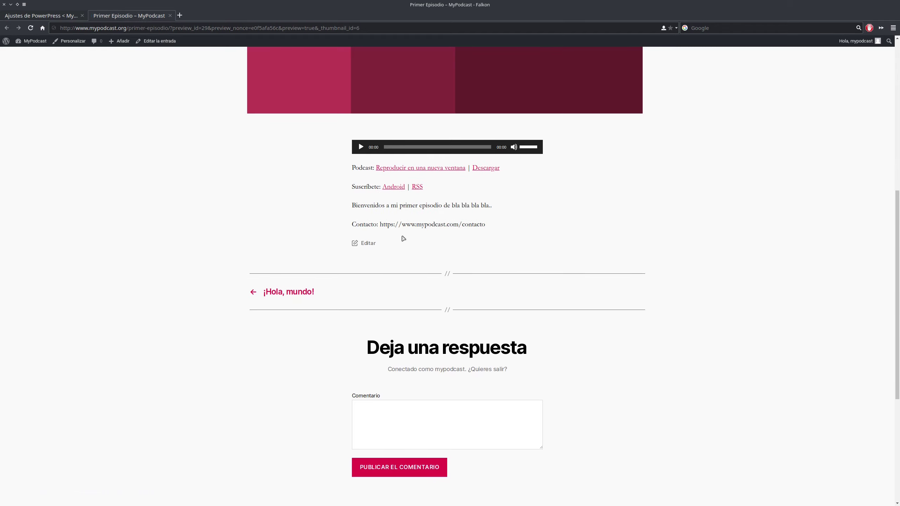
{"action": "left_click", "coordinate": [41, 16]}
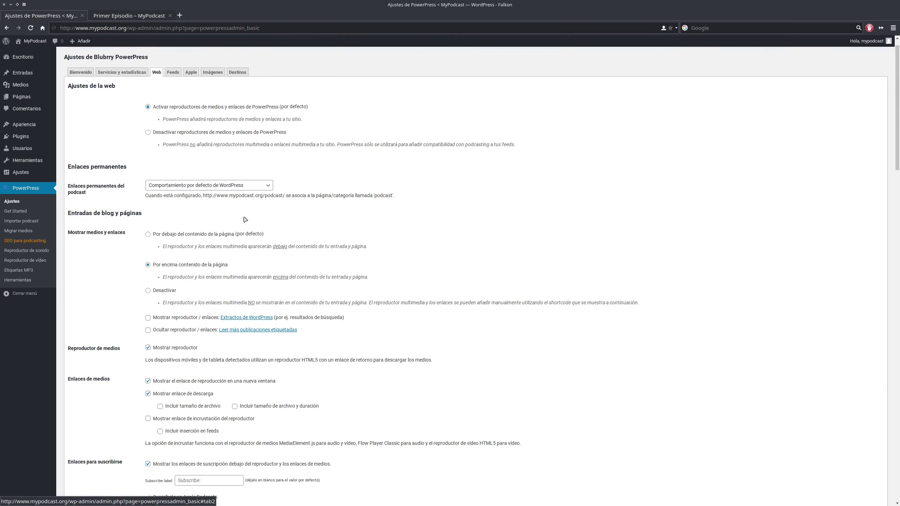
- Show file size and duration with the download link, save, and confirm 'Duración 10:47 — 10.6MB' in the preview
{"action": "scroll", "coordinate": [245, 220], "scroll_direction": "down", "scroll_amount": 5}
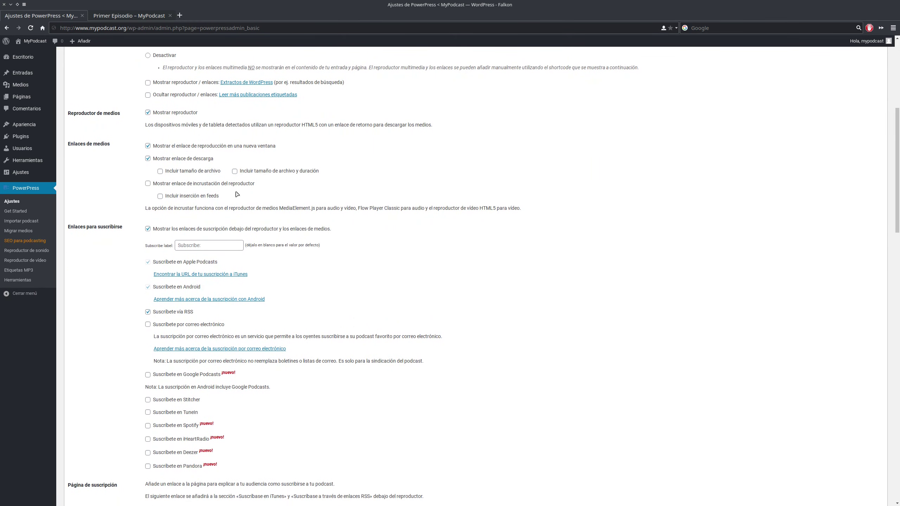
{"action": "scroll", "coordinate": [161, 172], "scroll_direction": "down", "scroll_amount": 1}
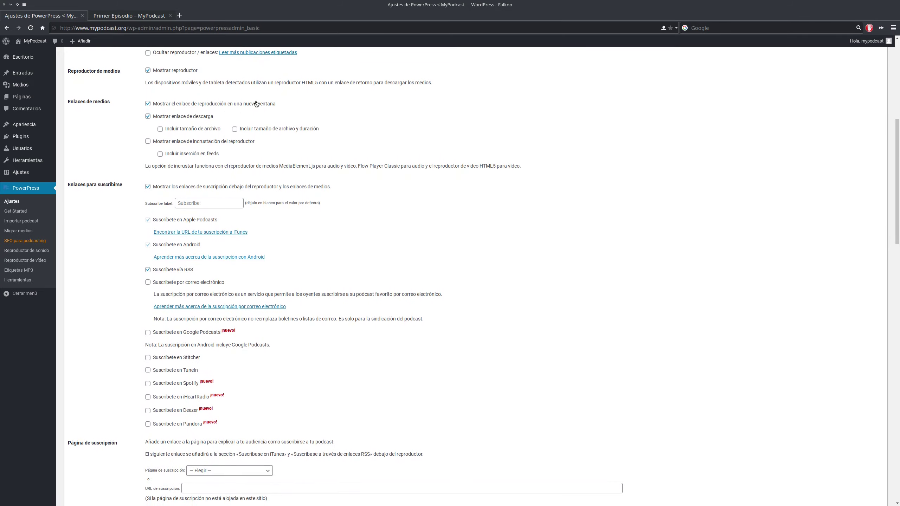
{"action": "left_click", "coordinate": [131, 16]}
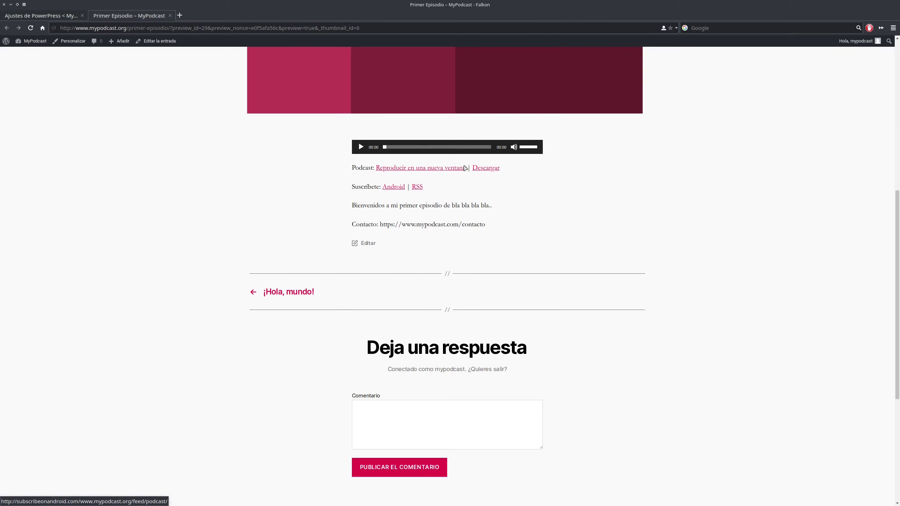
{"action": "left_click", "coordinate": [60, 17]}
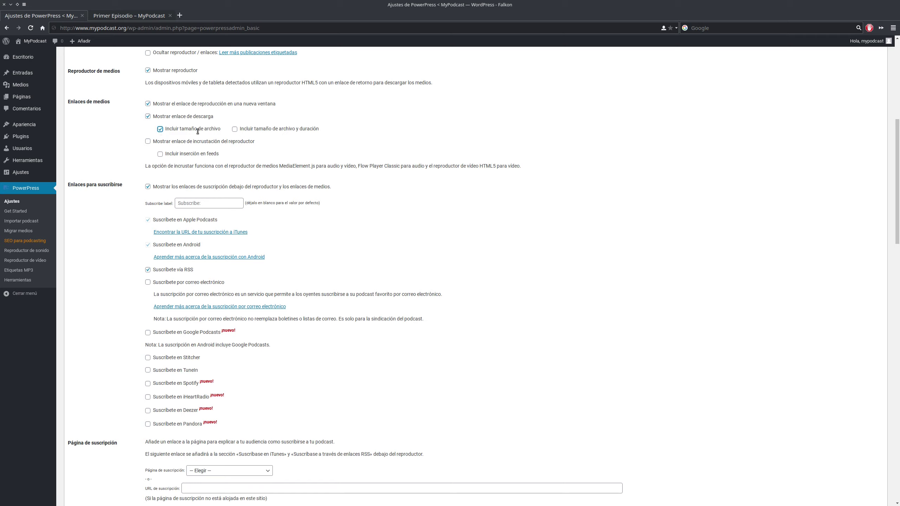
{"action": "scroll", "coordinate": [234, 129], "scroll_direction": "down", "scroll_amount": 20}
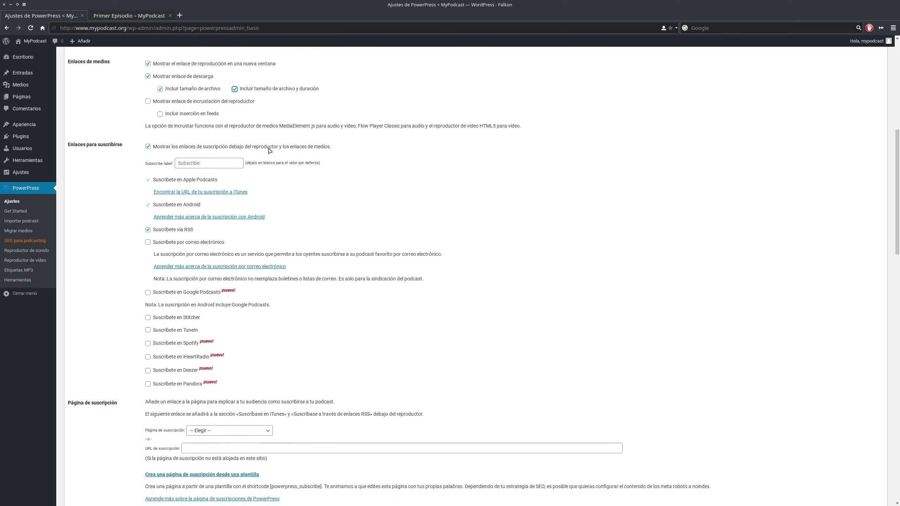
{"action": "scroll", "coordinate": [113, 437], "scroll_direction": "down", "scroll_amount": 6}
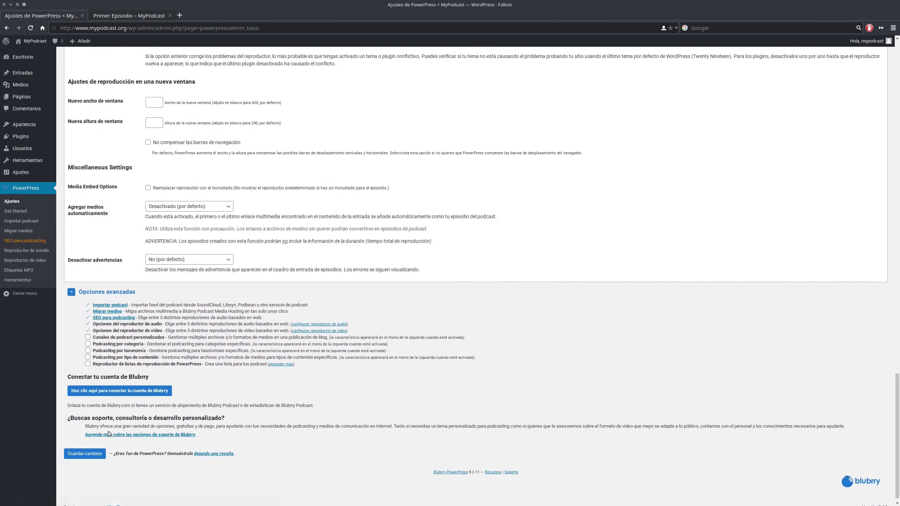
{"action": "left_click", "coordinate": [85, 444]}
{"action": "left_click", "coordinate": [129, 15]}
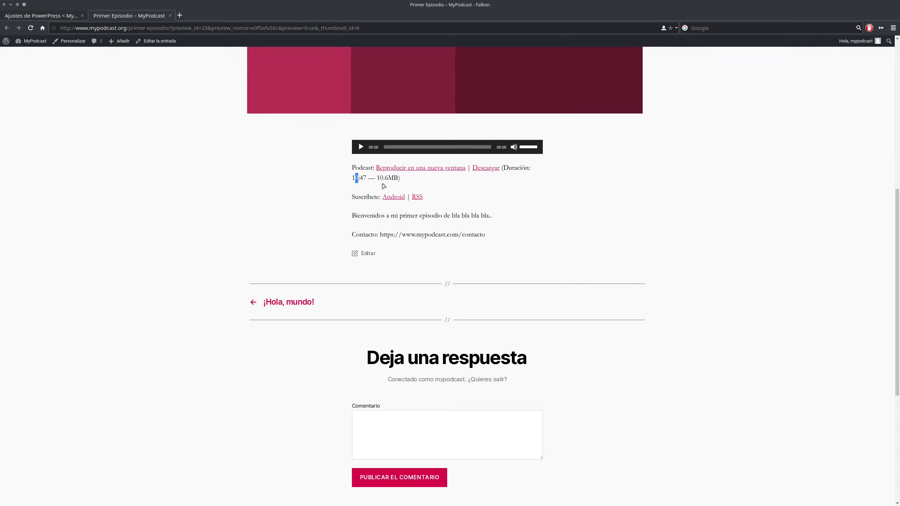
{"action": "left_click_drag", "start_coordinate": [378, 177], "coordinate": [384, 178]}
{"action": "left_click", "coordinate": [41, 16]}
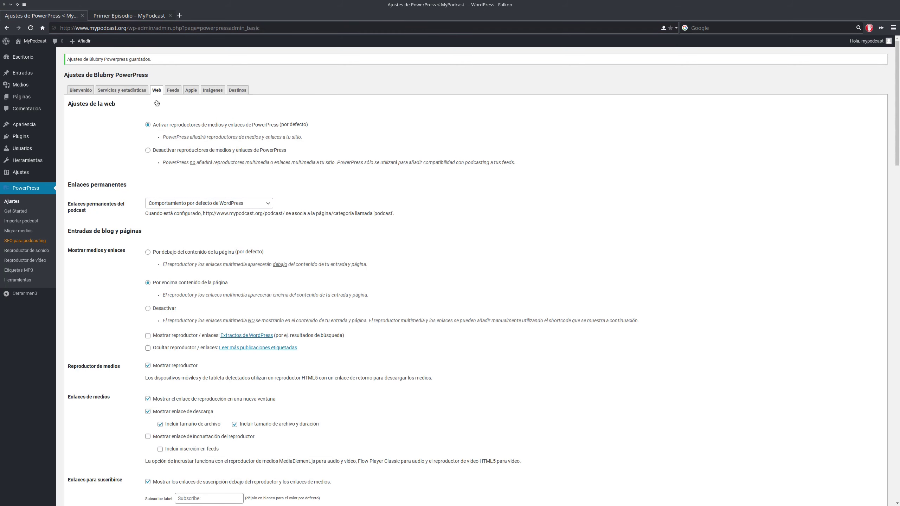
- Compare the Enlaces para suscribirse options with the links shown in the episode preview
{"action": "scroll", "coordinate": [274, 269], "scroll_direction": "down", "scroll_amount": 3}
{"action": "scroll", "coordinate": [274, 269], "scroll_direction": "down", "scroll_amount": 8}
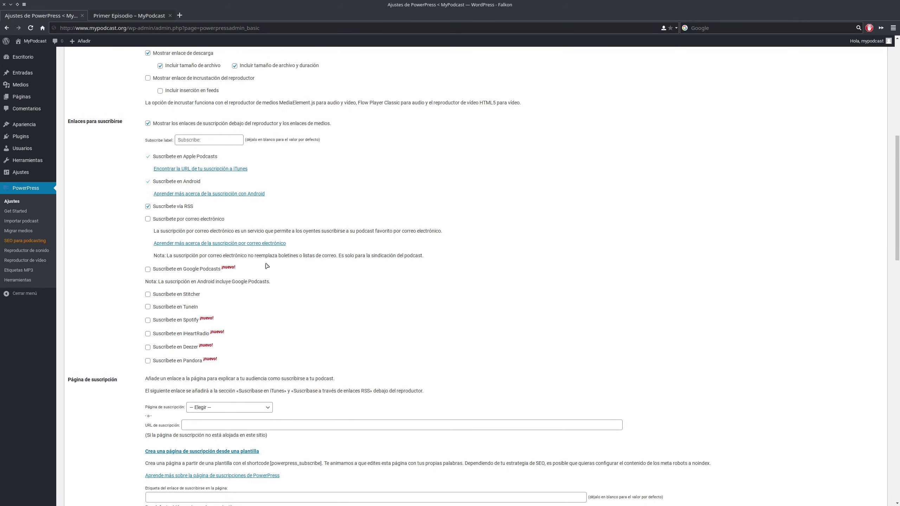
{"action": "scroll", "coordinate": [267, 265], "scroll_direction": "down", "scroll_amount": 2}
{"action": "left_click", "coordinate": [129, 16]}
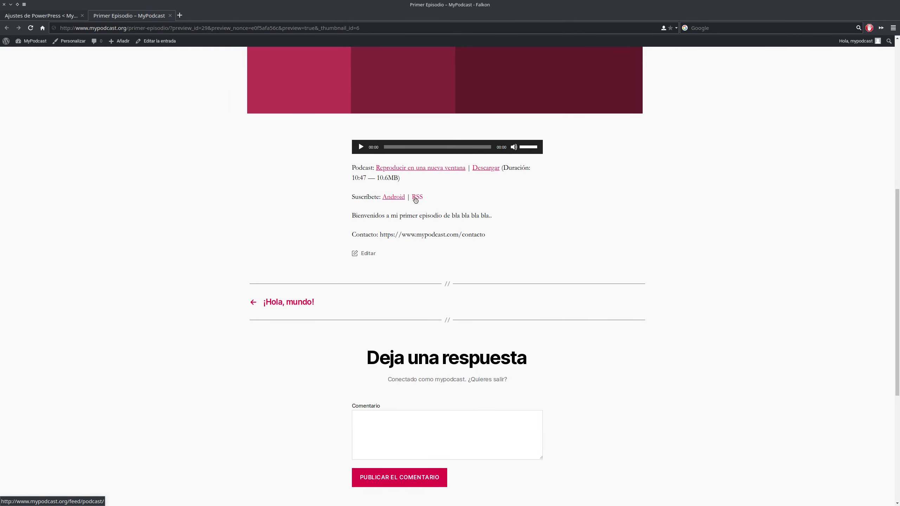
{"action": "left_click", "coordinate": [41, 16]}
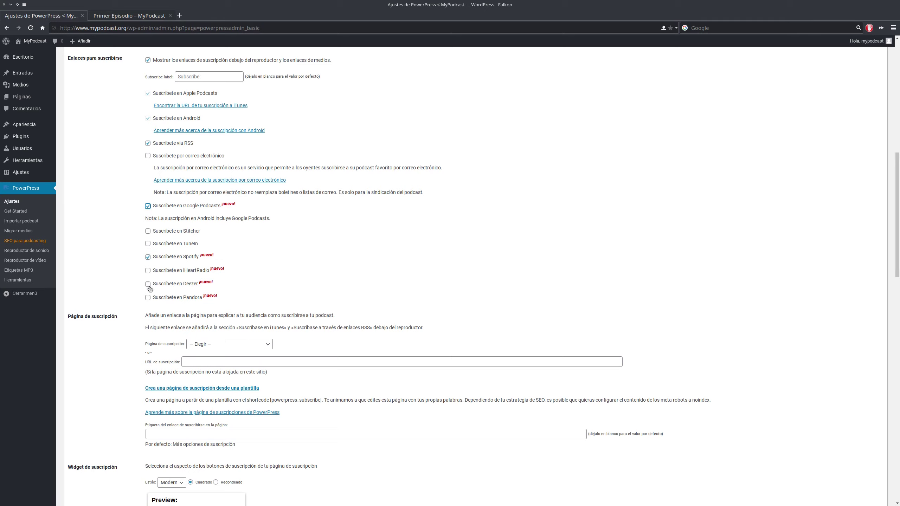
{"action": "scroll", "coordinate": [136, 195], "scroll_direction": "up", "scroll_amount": 12}
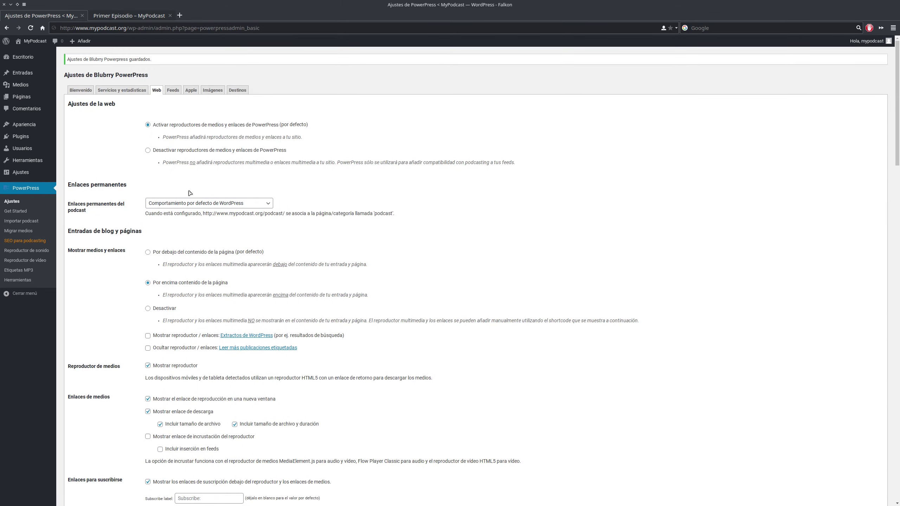
- Review the Destinos tab's Apple, Blubrry and Spotify listing URL fields
{"action": "left_click", "coordinate": [235, 90]}
{"action": "scroll", "coordinate": [141, 153], "scroll_direction": "down", "scroll_amount": 3}
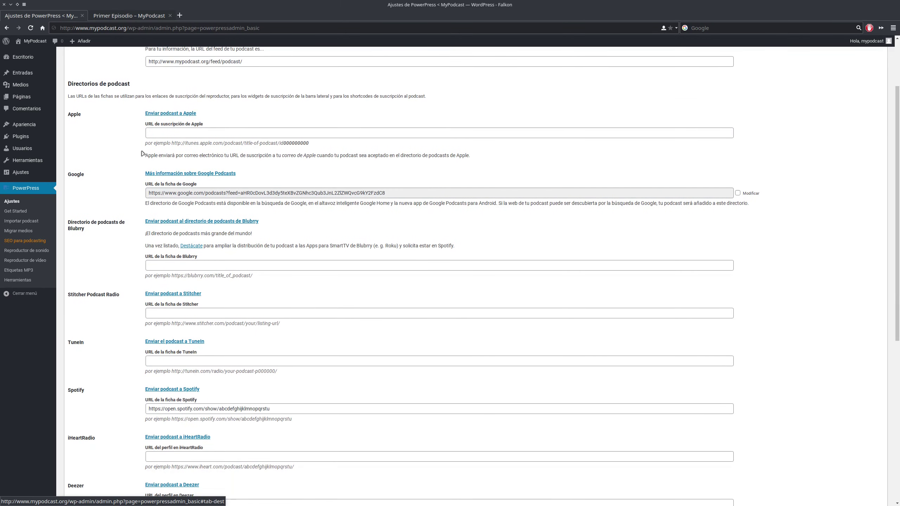
{"action": "left_click", "coordinate": [157, 137]}
{"action": "scroll", "coordinate": [156, 137], "scroll_direction": "down", "scroll_amount": 4}
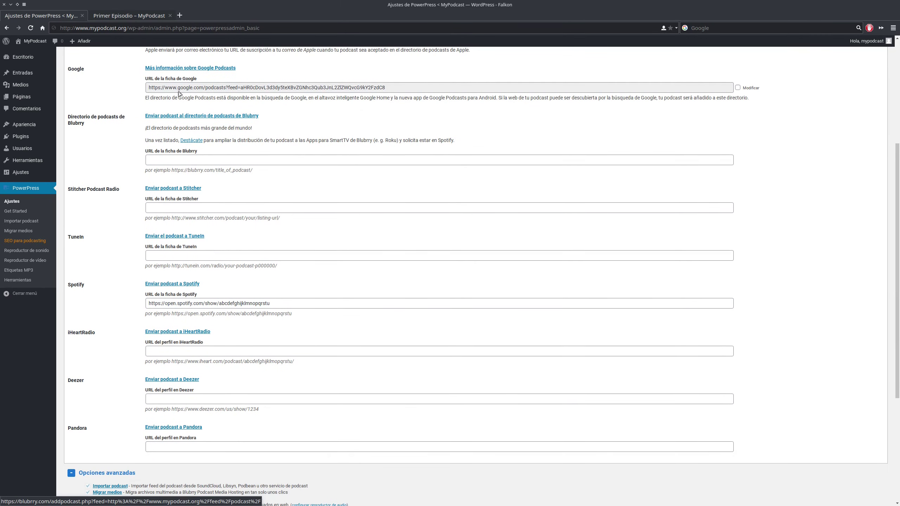
{"action": "left_click", "coordinate": [170, 161]}
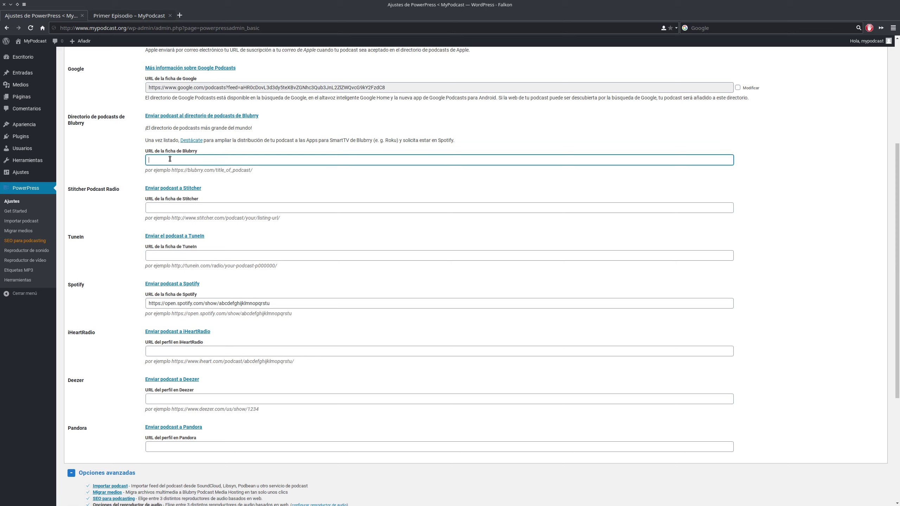
{"action": "left_click", "coordinate": [201, 304]}
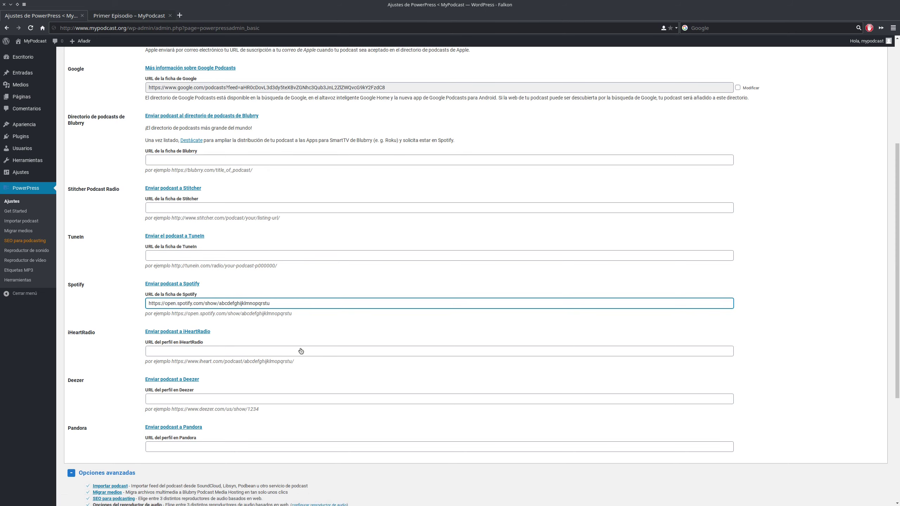
{"action": "left_click_drag", "start_coordinate": [172, 314], "coordinate": [241, 314]}
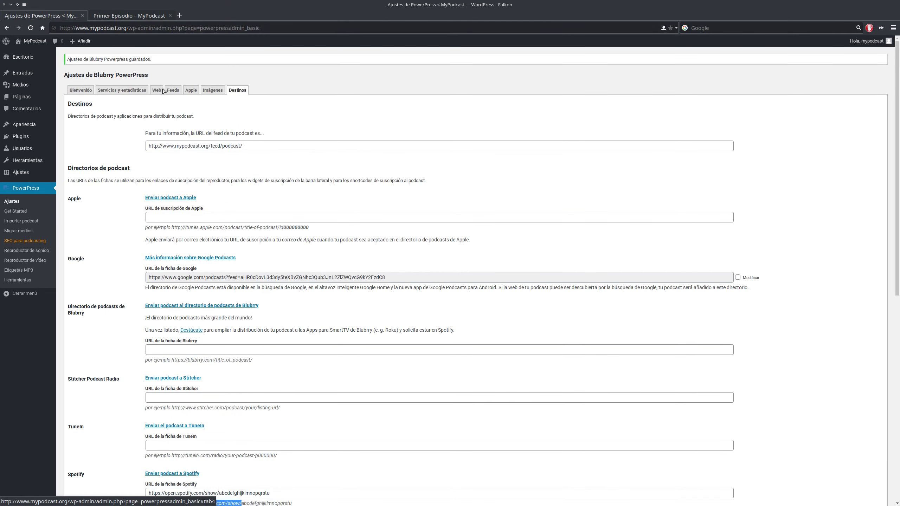
- Save Google Podcasts, Spotify and TuneIn subscribe links; preview lists Android, Google Podcasts, Spotify, RSS
{"action": "left_click", "coordinate": [162, 90]}
{"action": "scroll", "coordinate": [161, 177], "scroll_direction": "down", "scroll_amount": 12}
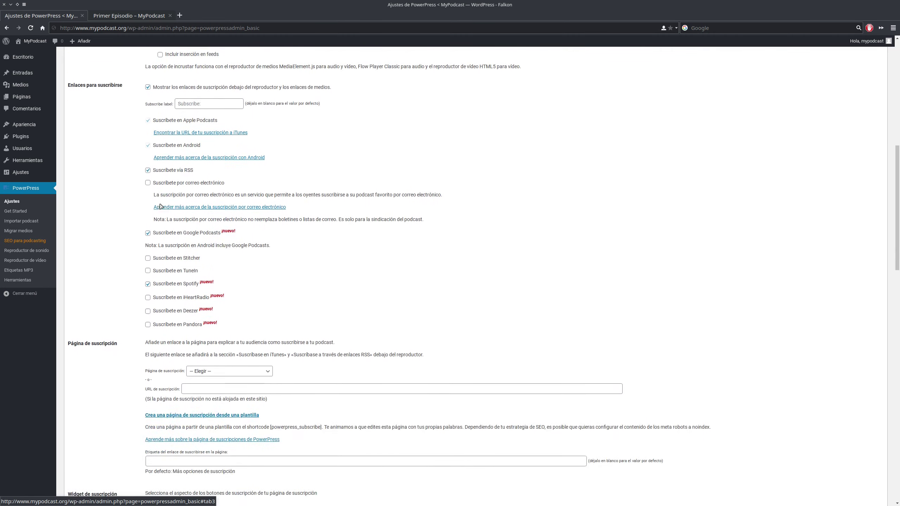
{"action": "scroll", "coordinate": [162, 223], "scroll_direction": "down", "scroll_amount": 2}
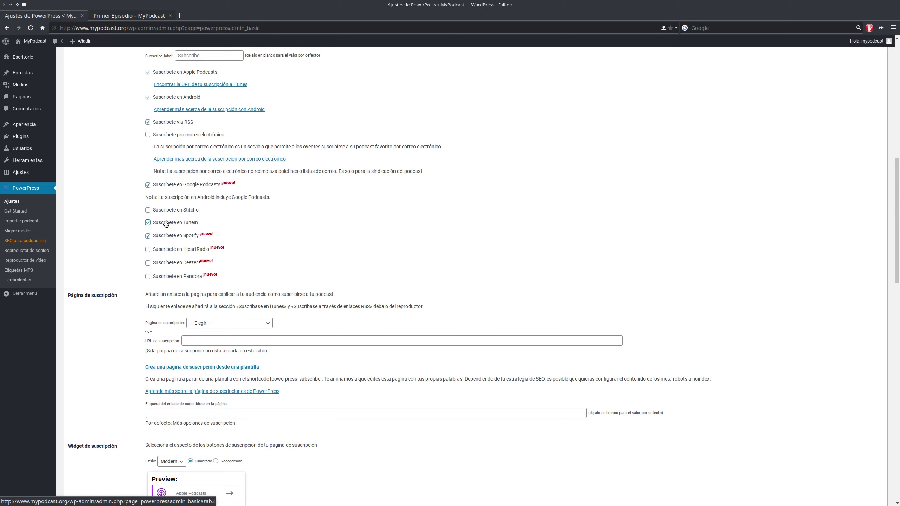
{"action": "scroll", "coordinate": [170, 213], "scroll_direction": "down", "scroll_amount": 9}
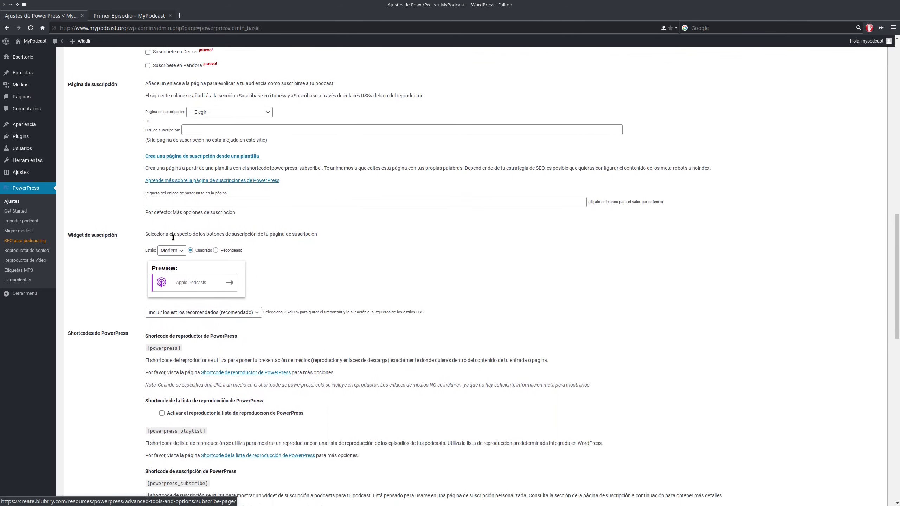
{"action": "scroll", "coordinate": [173, 235], "scroll_direction": "down", "scroll_amount": 20}
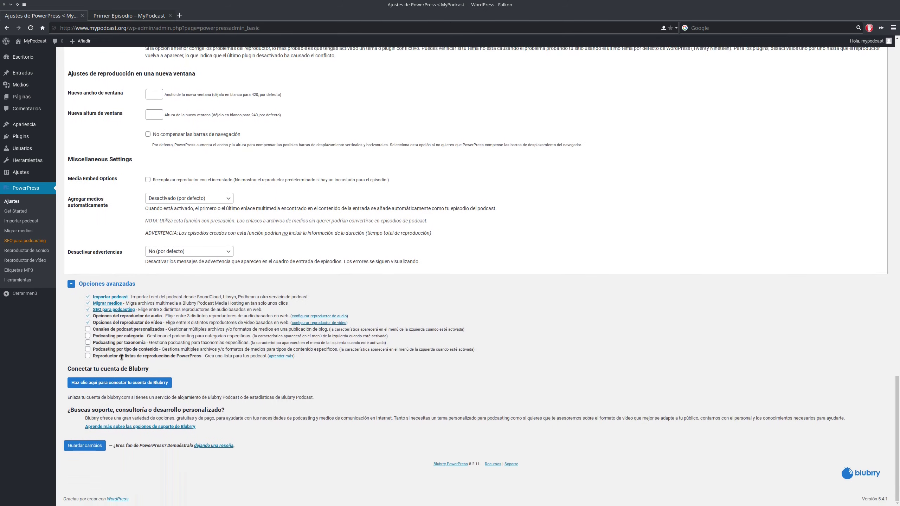
{"action": "left_click", "coordinate": [89, 446]}
{"action": "left_click", "coordinate": [124, 16]}
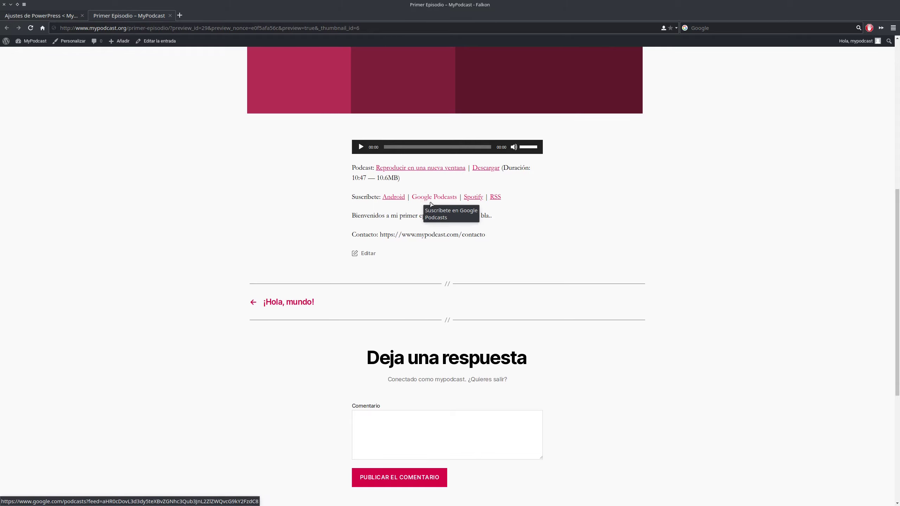
- Choose the Redondeado style for the PowerPress subscribe widget
{"action": "left_click", "coordinate": [41, 15]}
{"action": "scroll", "coordinate": [184, 168], "scroll_direction": "down", "scroll_amount": 10}
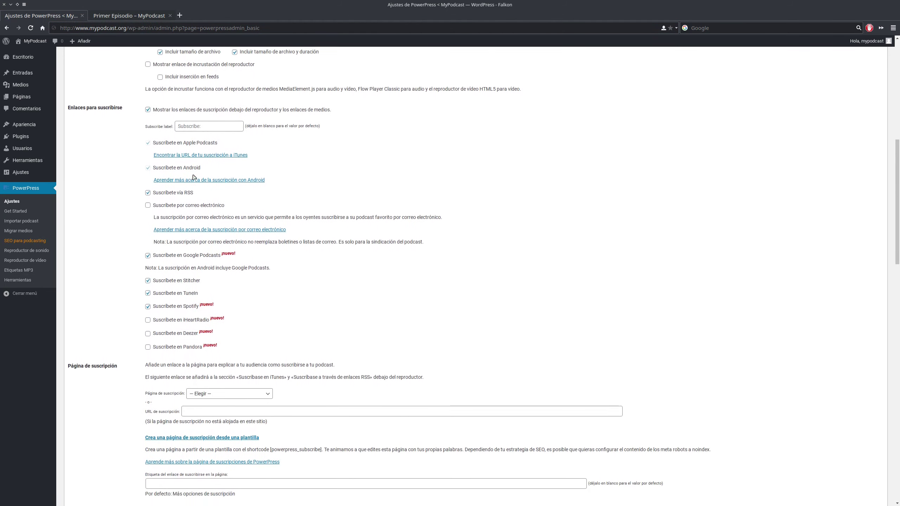
{"action": "scroll", "coordinate": [228, 172], "scroll_direction": "down", "scroll_amount": 5}
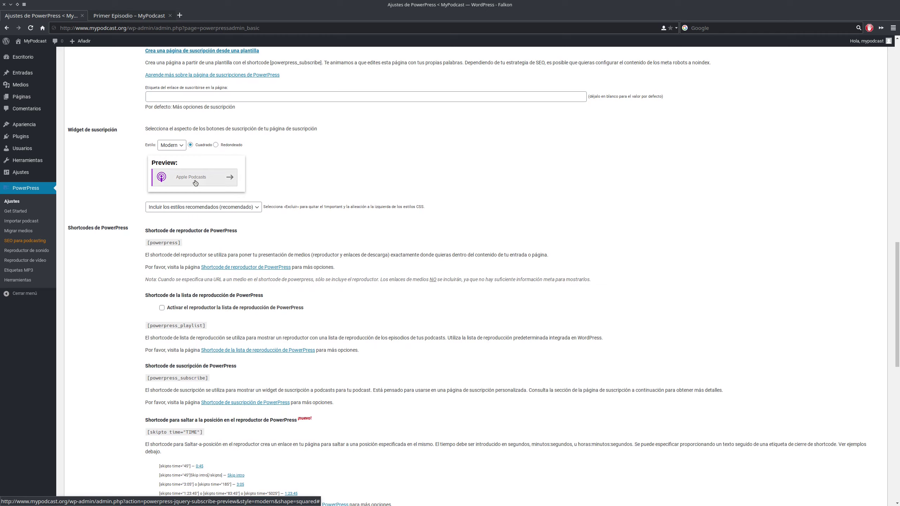
{"action": "left_click", "coordinate": [216, 144]}
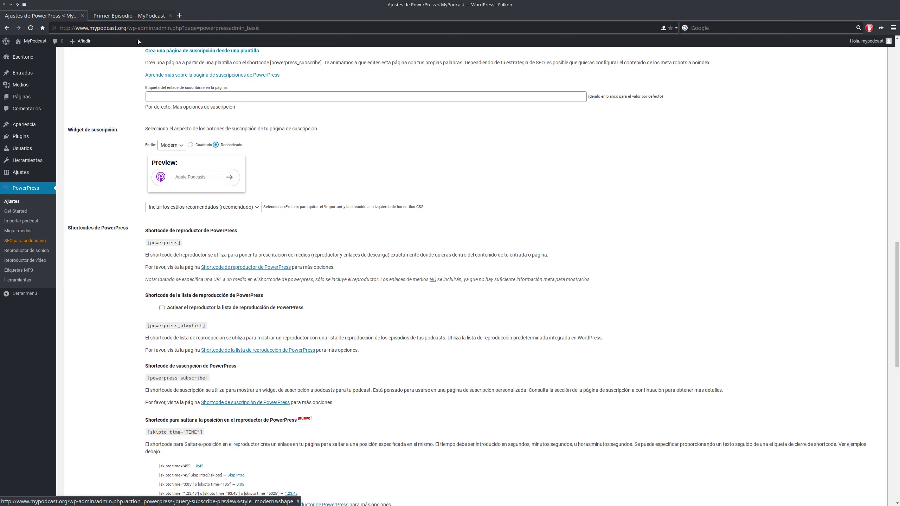
- Check the rounded Apple Podcasts button on the site's home page
{"action": "left_click", "coordinate": [129, 16]}
{"action": "scroll", "coordinate": [280, 146], "scroll_direction": "up", "scroll_amount": 8}
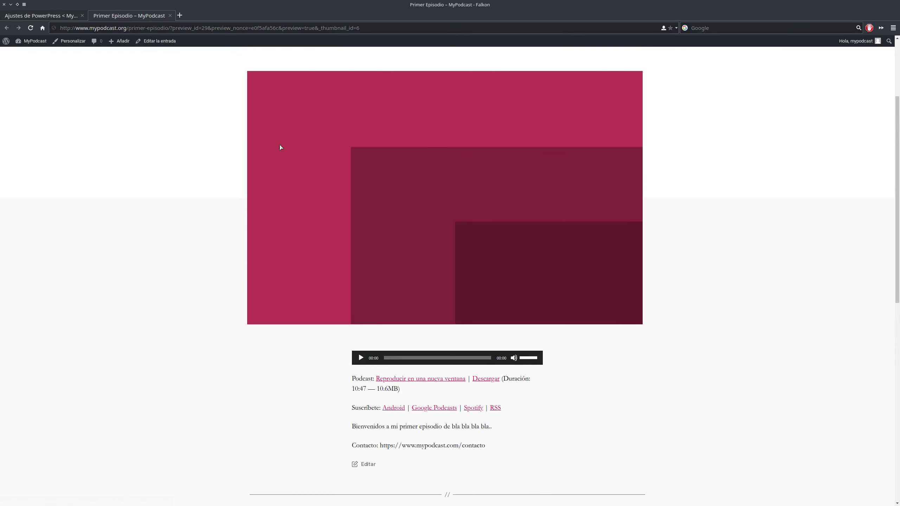
{"action": "left_click", "coordinate": [197, 71]}
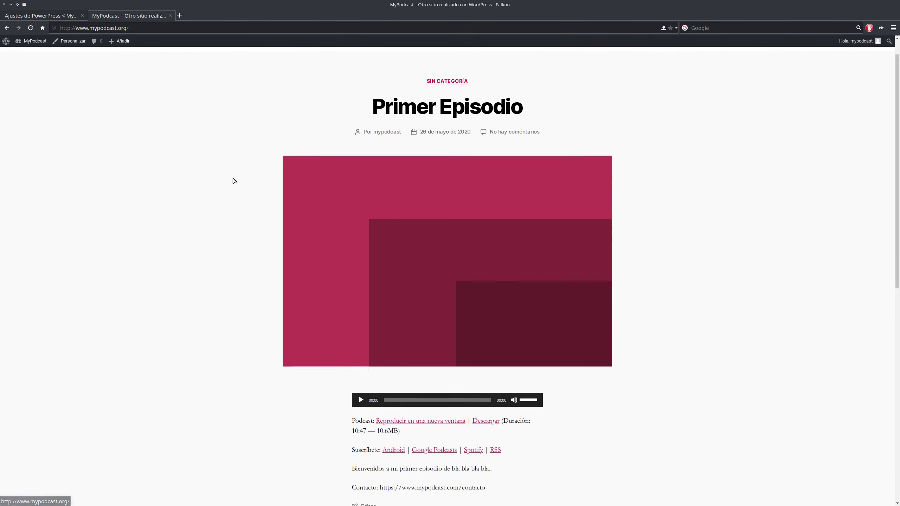
{"action": "scroll", "coordinate": [232, 179], "scroll_direction": "down", "scroll_amount": 8}
{"action": "scroll", "coordinate": [248, 159], "scroll_direction": "down", "scroll_amount": 3}
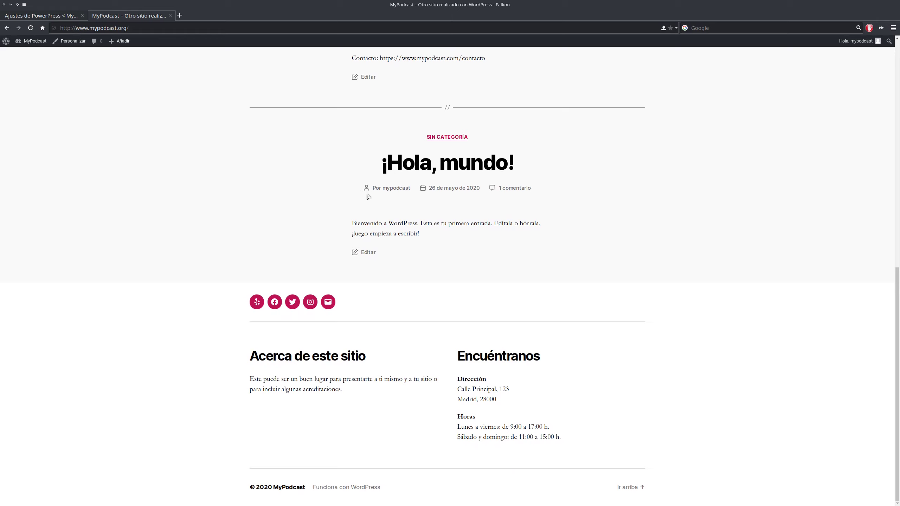
{"action": "scroll", "coordinate": [392, 211], "scroll_direction": "up", "scroll_amount": 8}
{"action": "scroll", "coordinate": [410, 166], "scroll_direction": "down", "scroll_amount": 5}
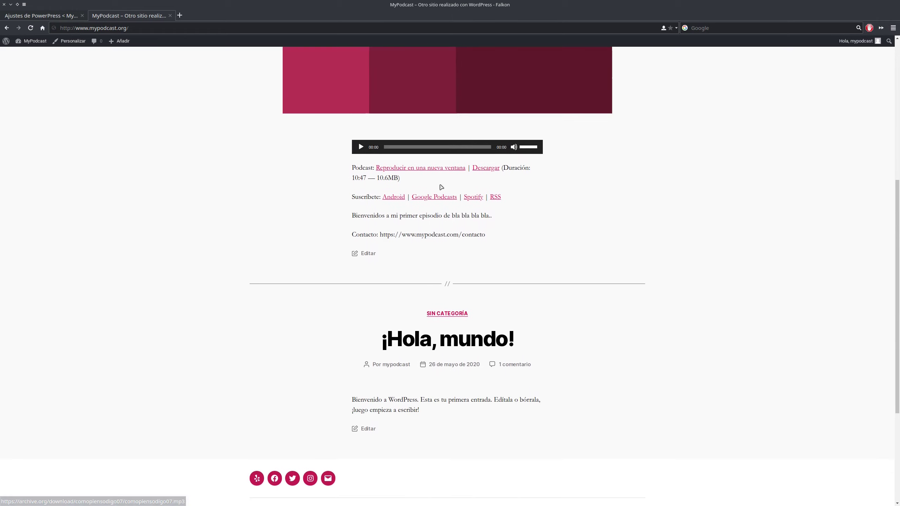
{"action": "scroll", "coordinate": [405, 195], "scroll_direction": "up", "scroll_amount": 6}
{"action": "scroll", "coordinate": [513, 312], "scroll_direction": "down", "scroll_amount": 9}
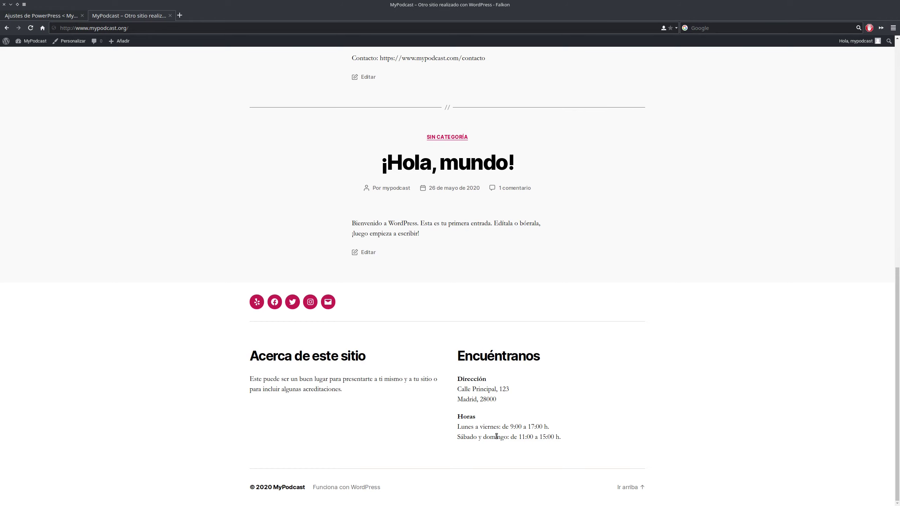
- Save the Redondeado subscribe widget style in PowerPress settings
{"action": "left_click", "coordinate": [41, 15]}
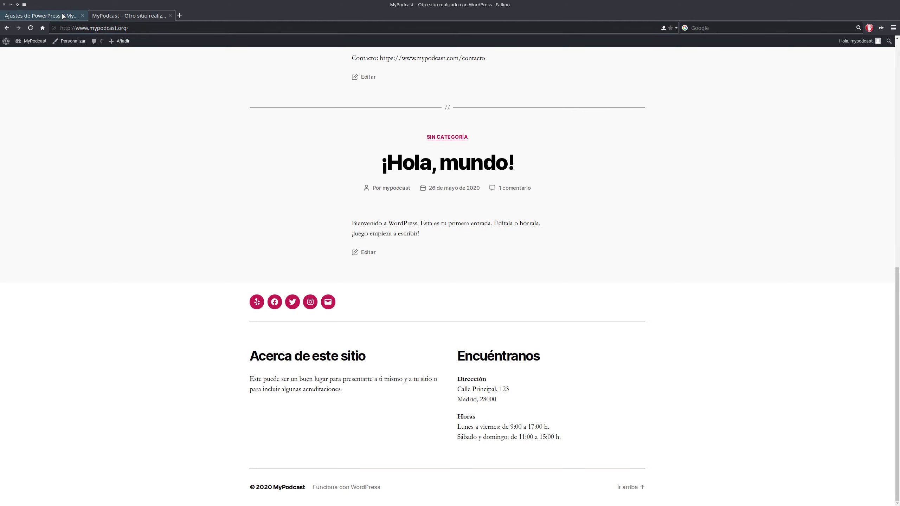
{"action": "scroll", "coordinate": [204, 240], "scroll_direction": "down", "scroll_amount": 10}
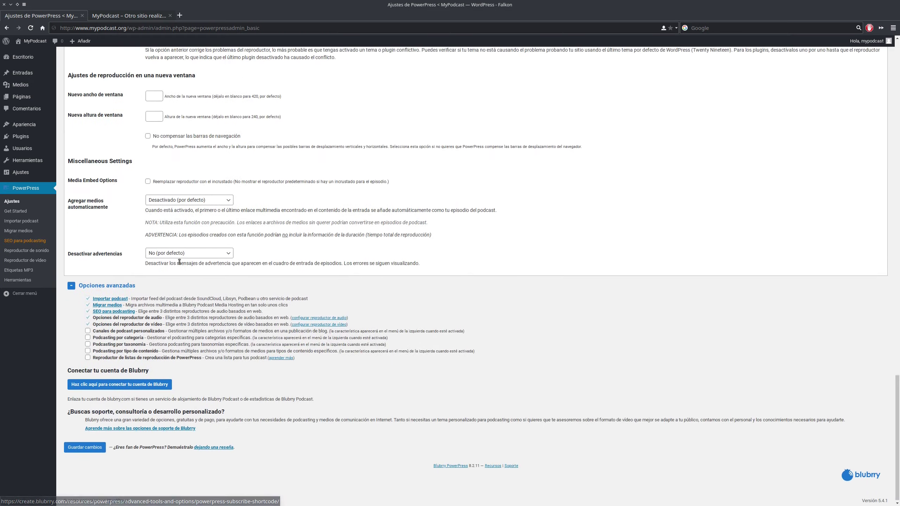
{"action": "left_click", "coordinate": [76, 454]}
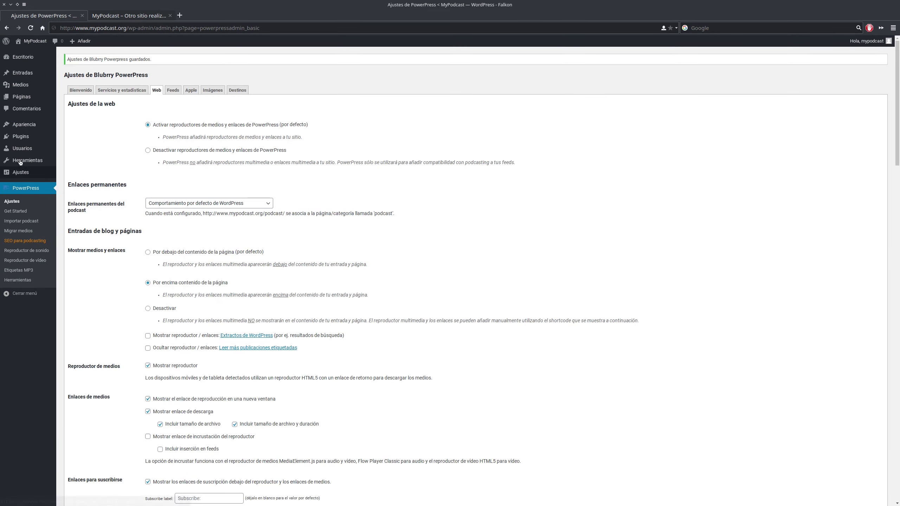
- Add the Suscríbete al Podcast widget to Pie de página #1, titled 'Escúchanos en otras plataformas'
{"action": "mouse_move", "coordinate": [32, 125]}
{"action": "left_click", "coordinate": [76, 145]}
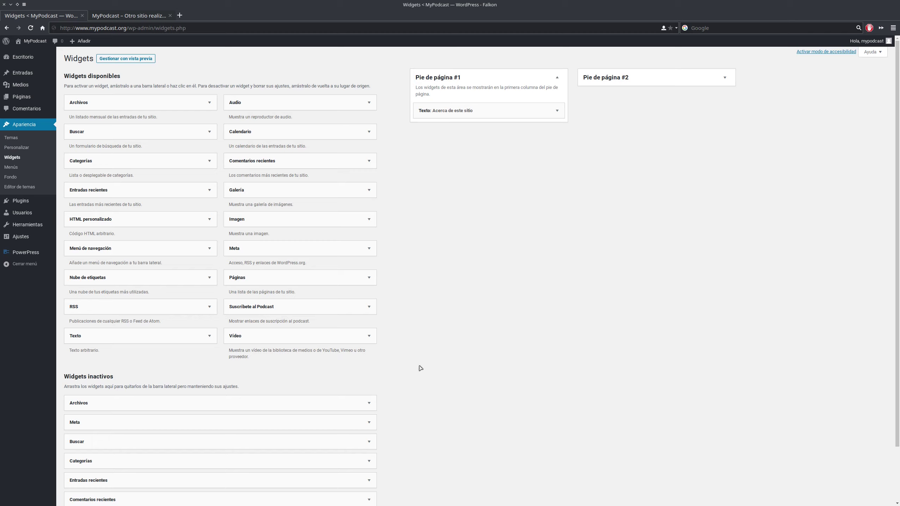
{"action": "left_click", "coordinate": [270, 310]}
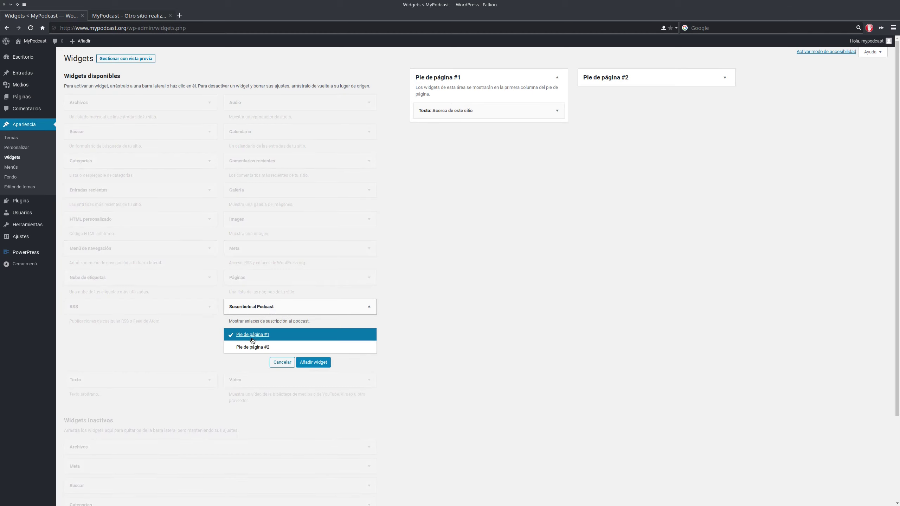
{"action": "left_click", "coordinate": [312, 362]}
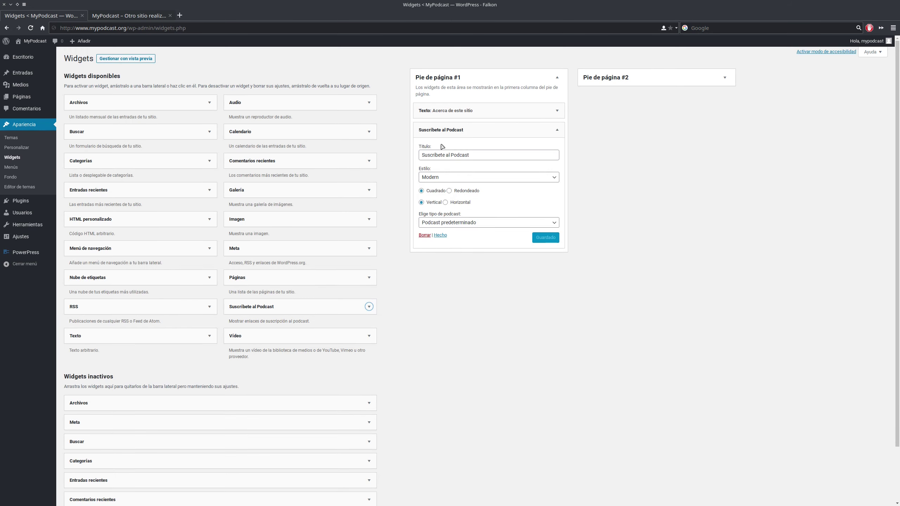
{"action": "double_click", "coordinate": [478, 156]}
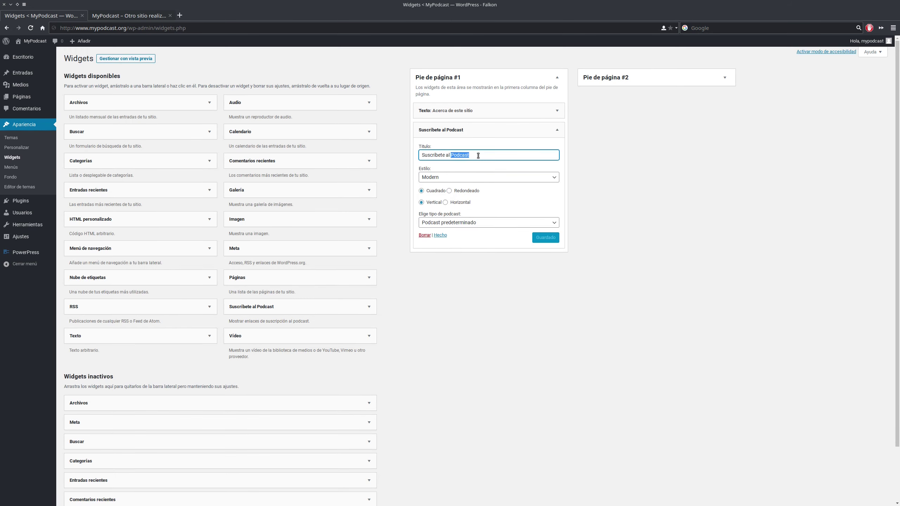
{"action": "triple_click", "coordinate": [478, 155]}
{"action": "left_click", "coordinate": [478, 156]}
{"action": "key", "text": "BackSpace"}
{"action": "key", "text": "BackSpace"}
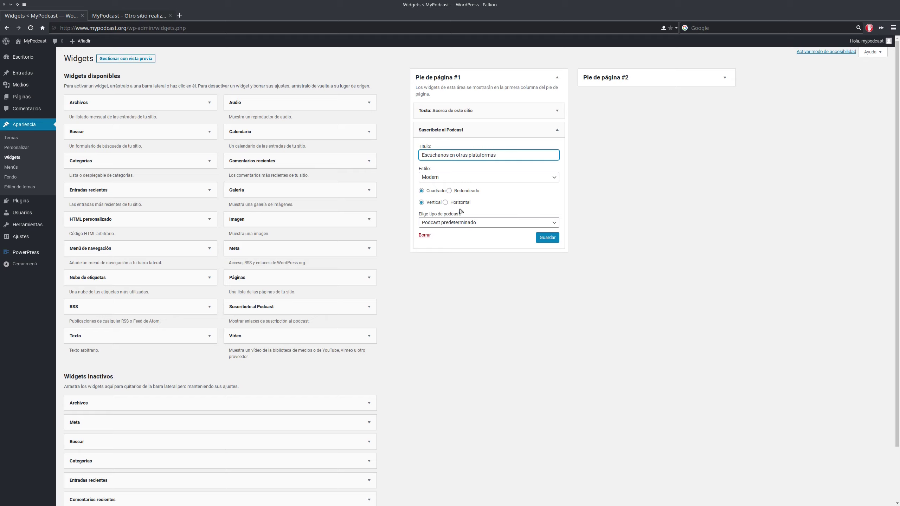
- Give the widget the Redondeado style, save, and check the footer on the front page
{"action": "left_click", "coordinate": [450, 192]}
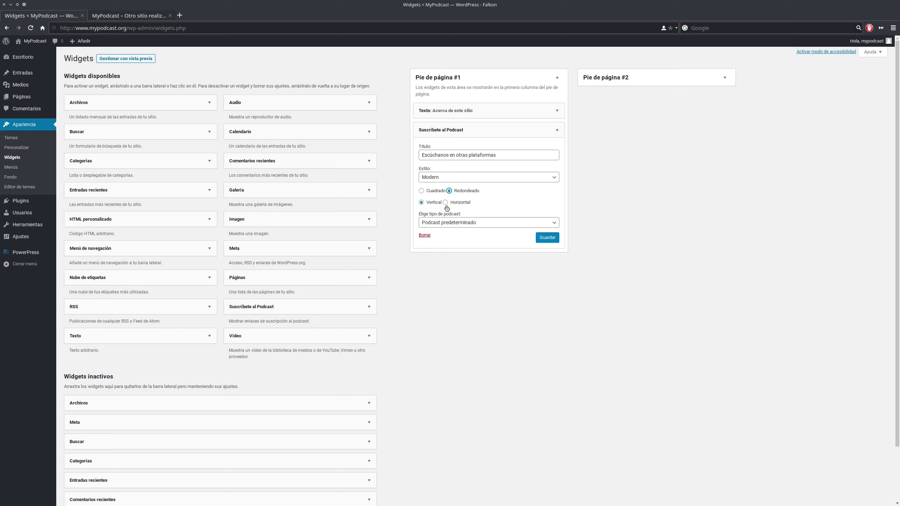
{"action": "left_click", "coordinate": [547, 238]}
{"action": "left_click", "coordinate": [129, 15]}
{"action": "key", "text": "F5"}
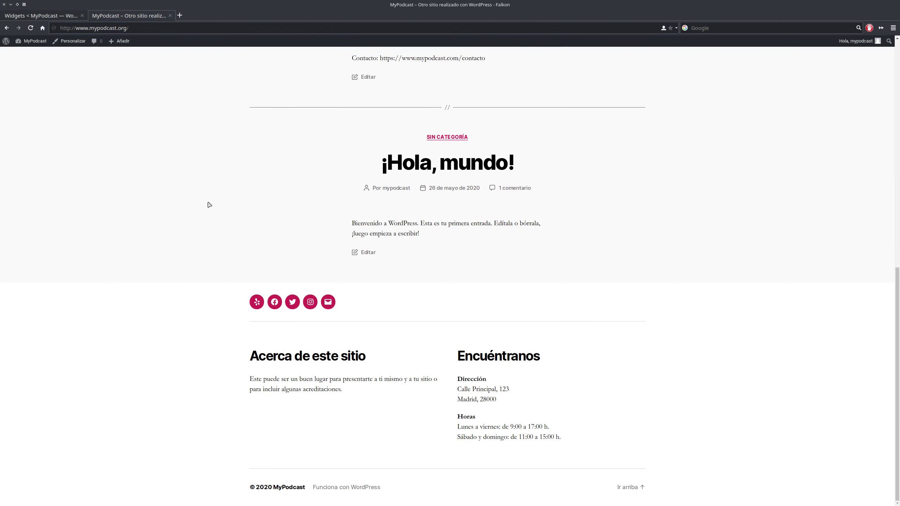
{"action": "scroll", "coordinate": [162, 262], "scroll_direction": "down", "scroll_amount": 2}
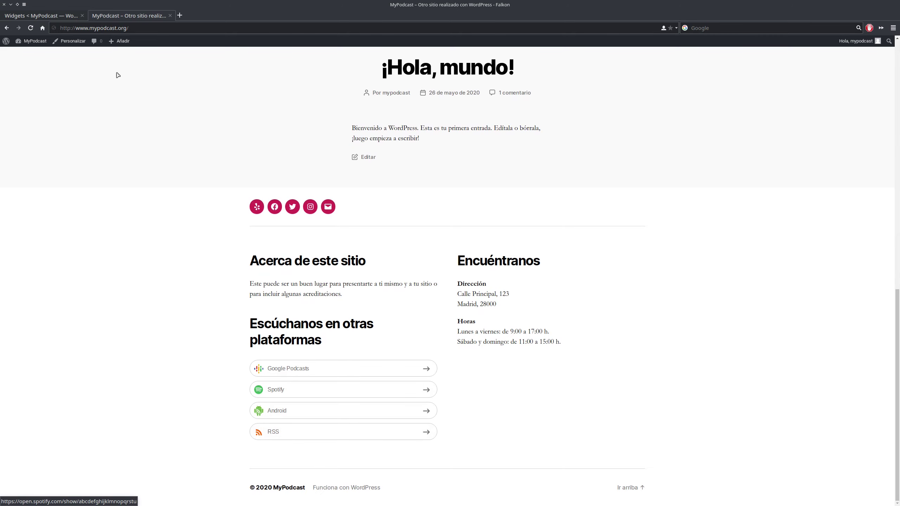
{"action": "left_click", "coordinate": [40, 15]}
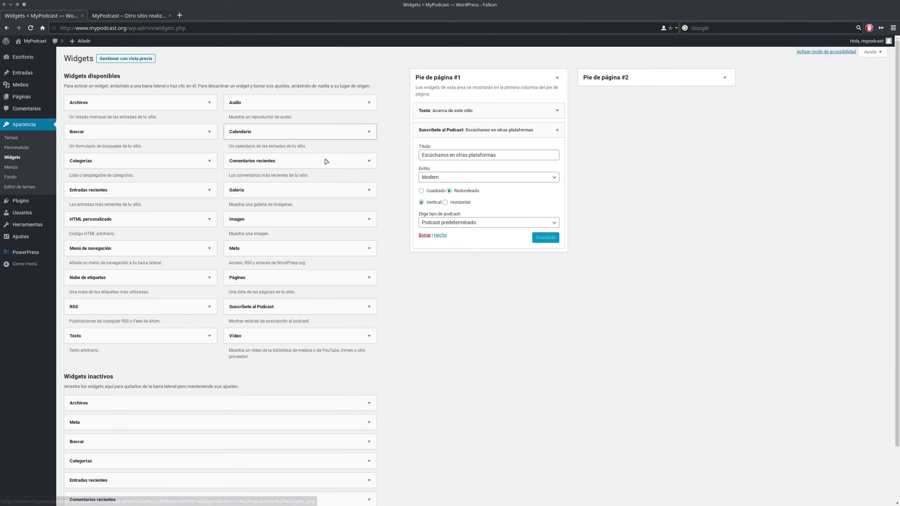
- Switch the widget to a Horizontal layout, save, verify the footer, and return to PowerPress settings
{"action": "left_click", "coordinate": [460, 202]}
{"action": "left_click", "coordinate": [547, 238]}
{"action": "left_click", "coordinate": [127, 15]}
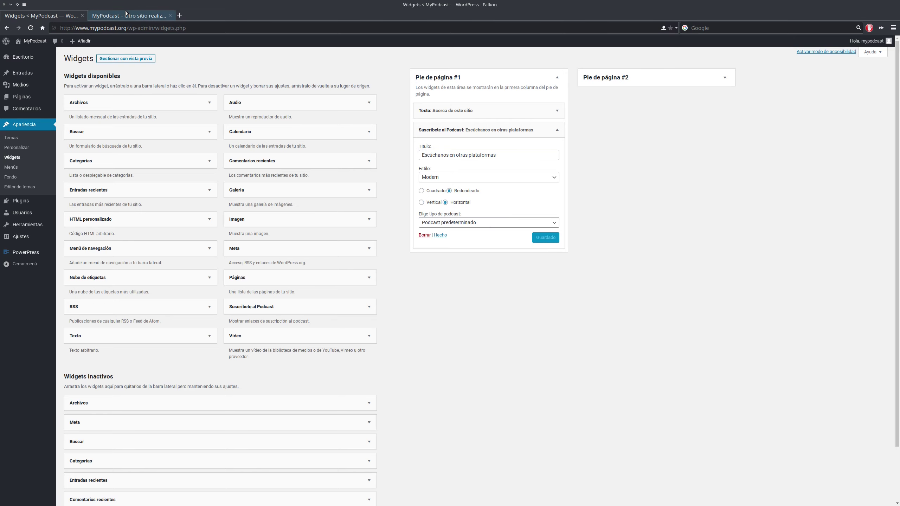
{"action": "key", "text": "F5"}
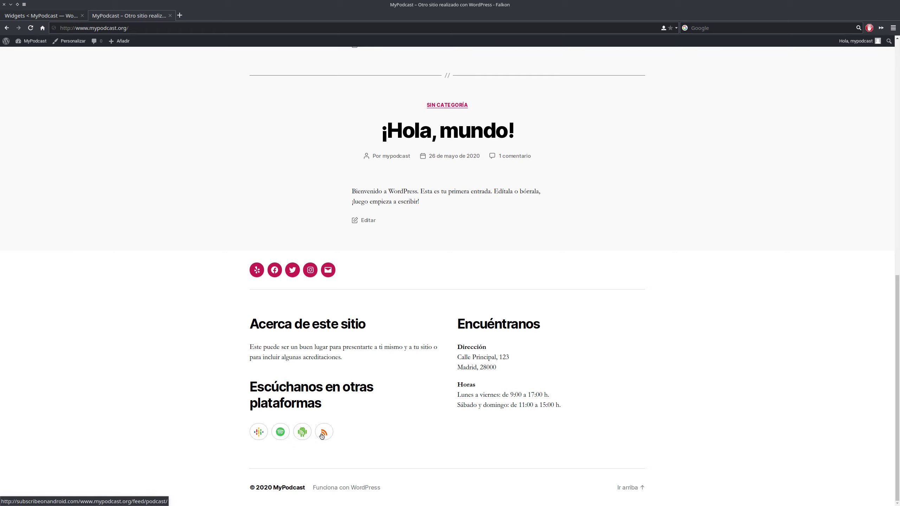
{"action": "scroll", "coordinate": [404, 330], "scroll_direction": "up", "scroll_amount": 5}
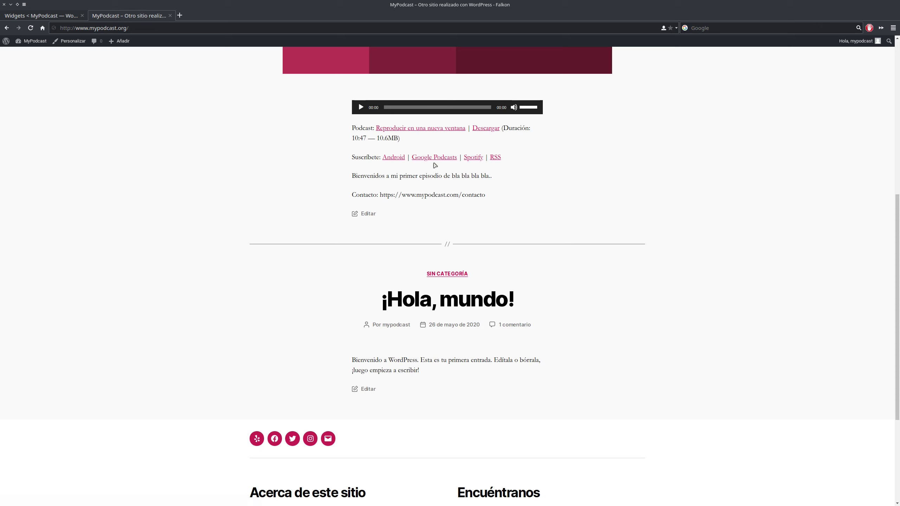
{"action": "scroll", "coordinate": [431, 167], "scroll_direction": "down", "scroll_amount": 5}
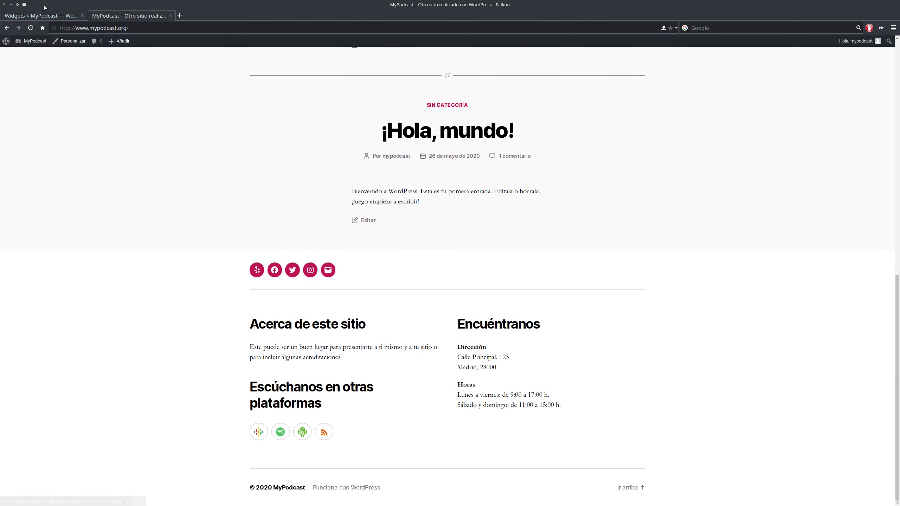
{"action": "left_click", "coordinate": [49, 15]}
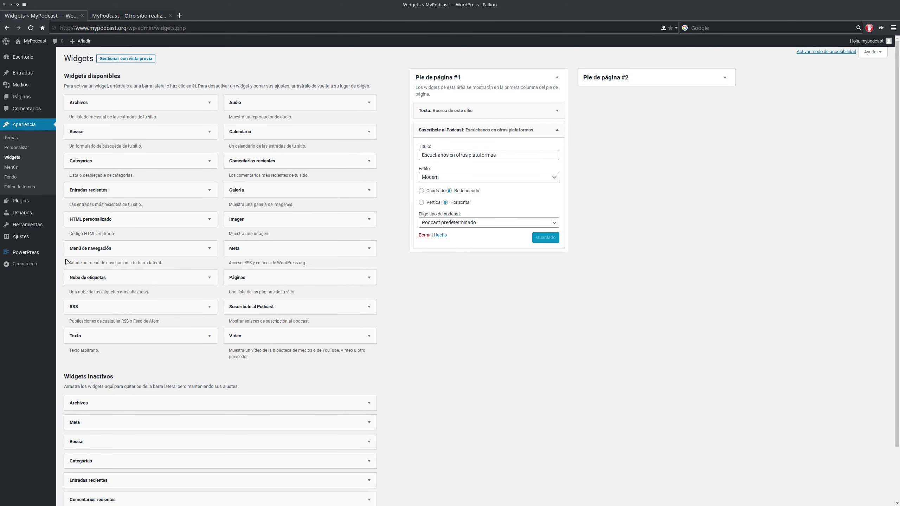
{"action": "left_click", "coordinate": [25, 252]}
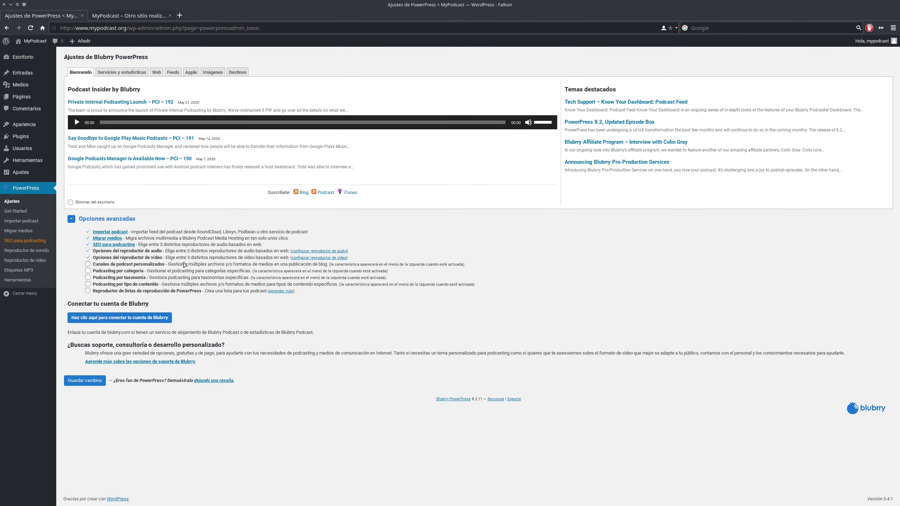
- Look over PowerPress's Importar podcast and Migrar medios pages, then open SEO para podcasting
{"action": "left_click", "coordinate": [24, 222]}
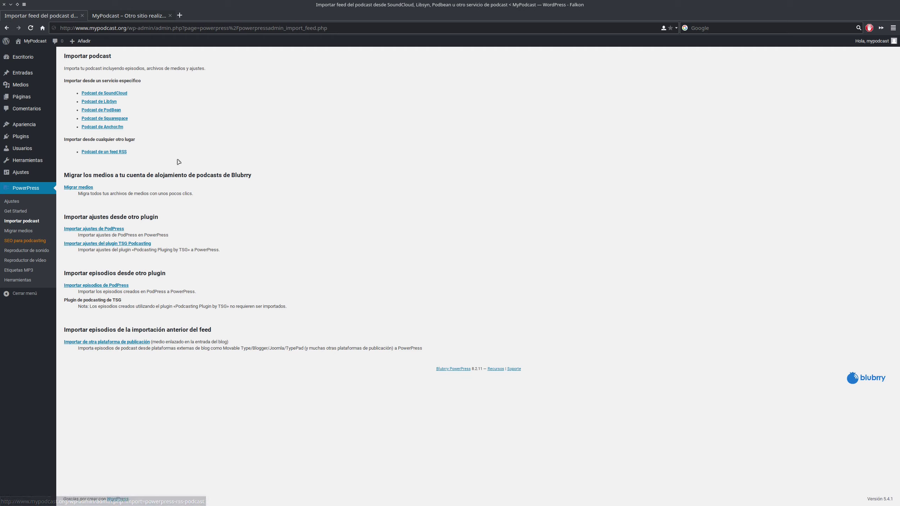
{"action": "left_click", "coordinate": [18, 231]}
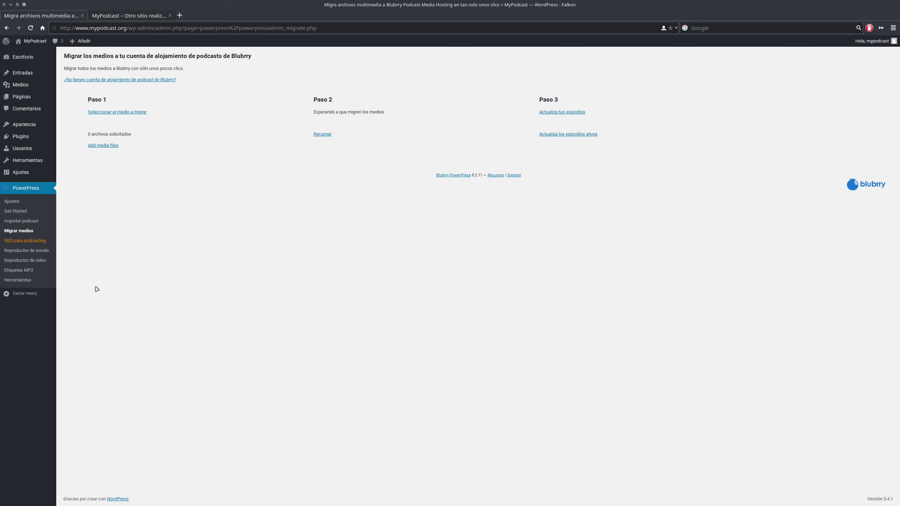
{"action": "left_click", "coordinate": [34, 243]}
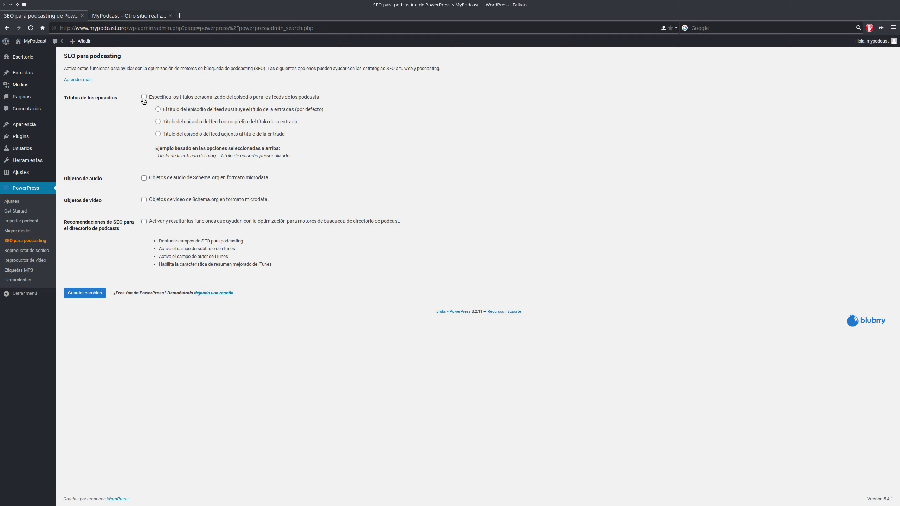
- Open Reproductor de sonido, check the Primer Episodio post, then select the HTML5 audio player
{"action": "left_click", "coordinate": [27, 254]}
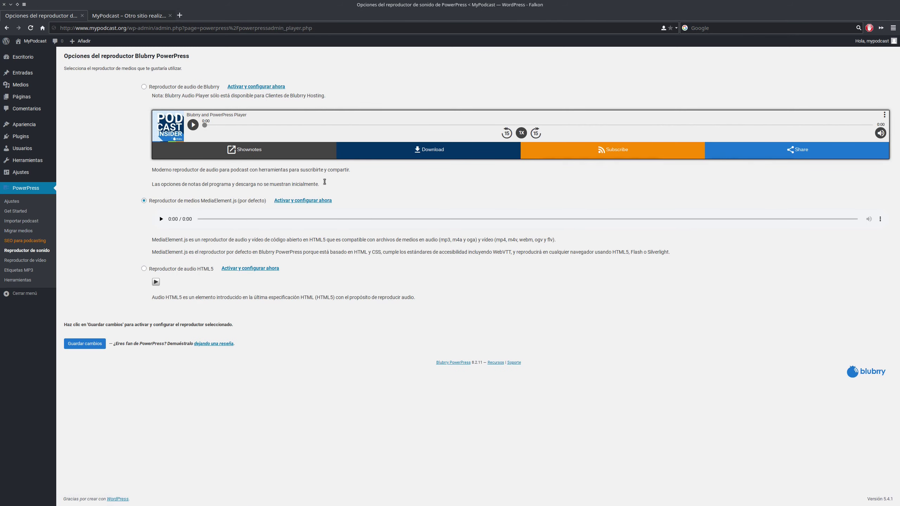
{"action": "left_click", "coordinate": [138, 15]}
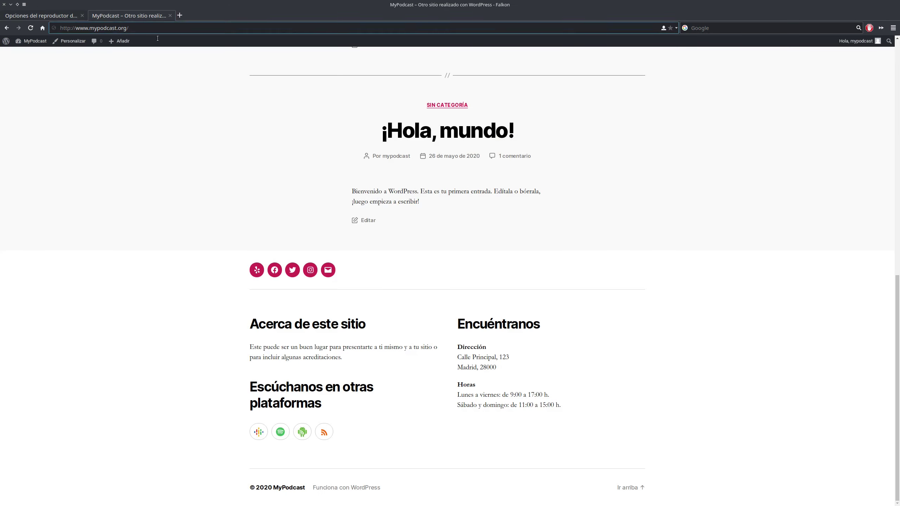
{"action": "scroll", "coordinate": [449, 188], "scroll_direction": "up", "scroll_amount": 6}
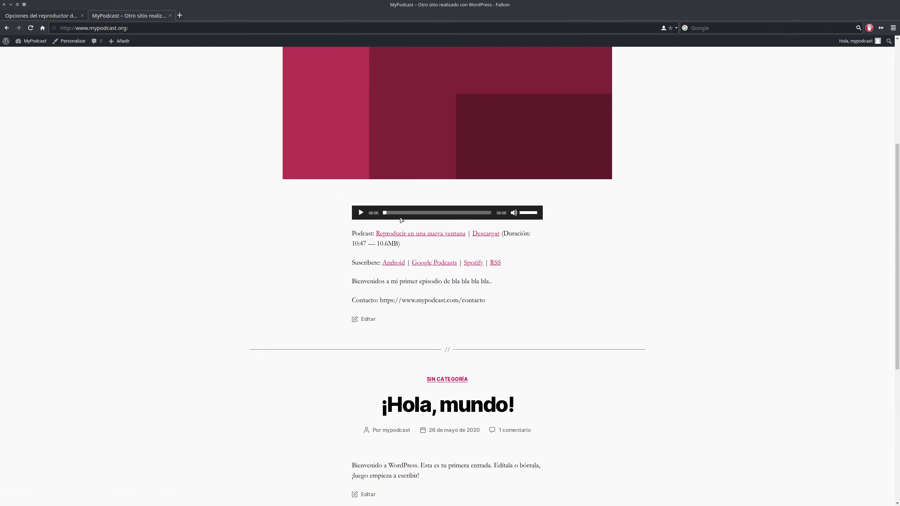
{"action": "scroll", "coordinate": [405, 221], "scroll_direction": "up", "scroll_amount": 4}
{"action": "scroll", "coordinate": [405, 220], "scroll_direction": "up", "scroll_amount": 1}
{"action": "left_click", "coordinate": [401, 135]}
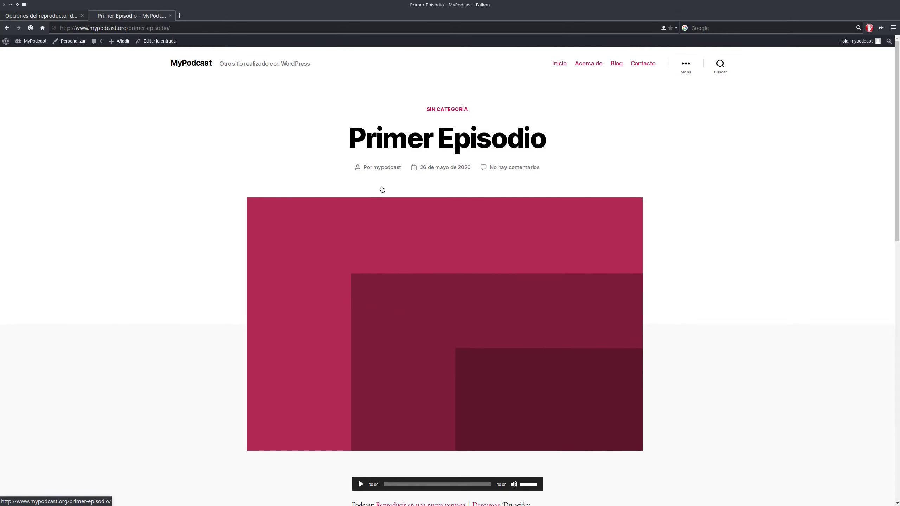
{"action": "scroll", "coordinate": [240, 305], "scroll_direction": "down", "scroll_amount": 4}
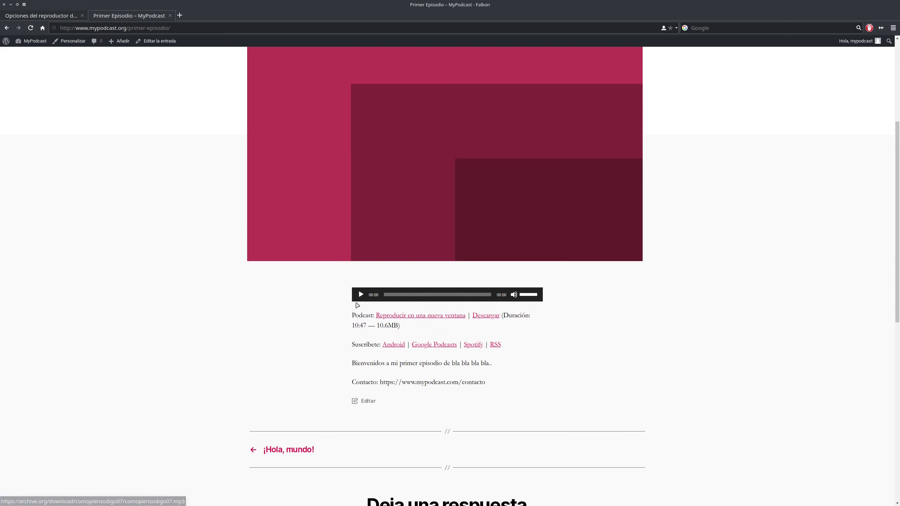
{"action": "left_click", "coordinate": [30, 16]}
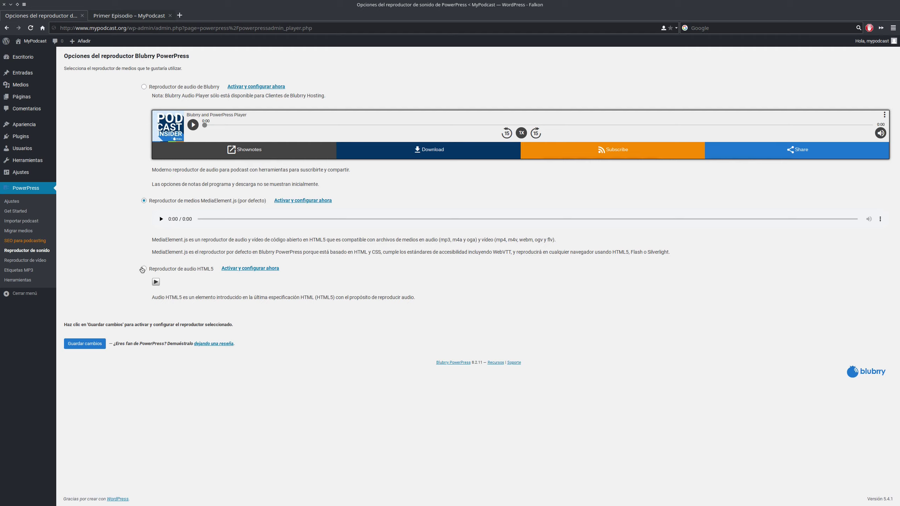
{"action": "left_click", "coordinate": [143, 269]}
- Load tupodcast.com's Cementerio de Güijes episode page in a new tab, then return to PowerPress
{"action": "left_click", "coordinate": [179, 15]}
{"action": "type", "text": "tupodcast.com"}
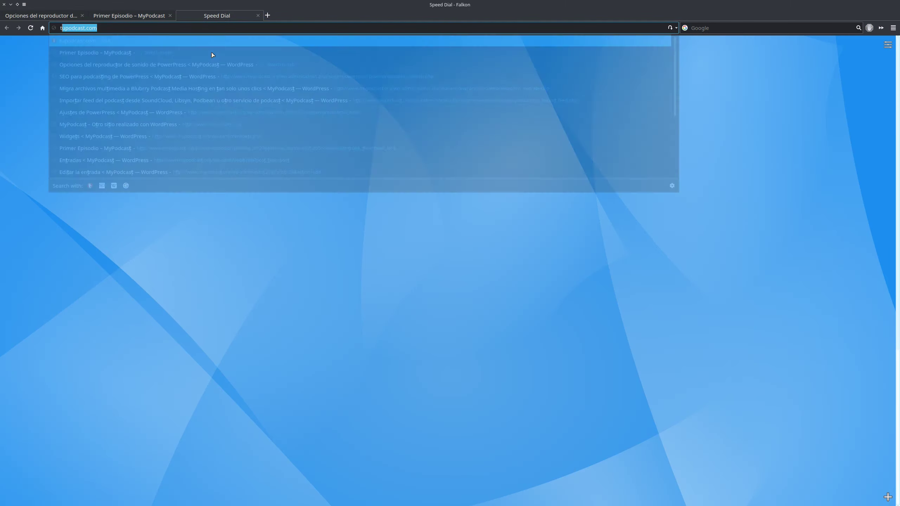
{"action": "key", "text": "Return"}
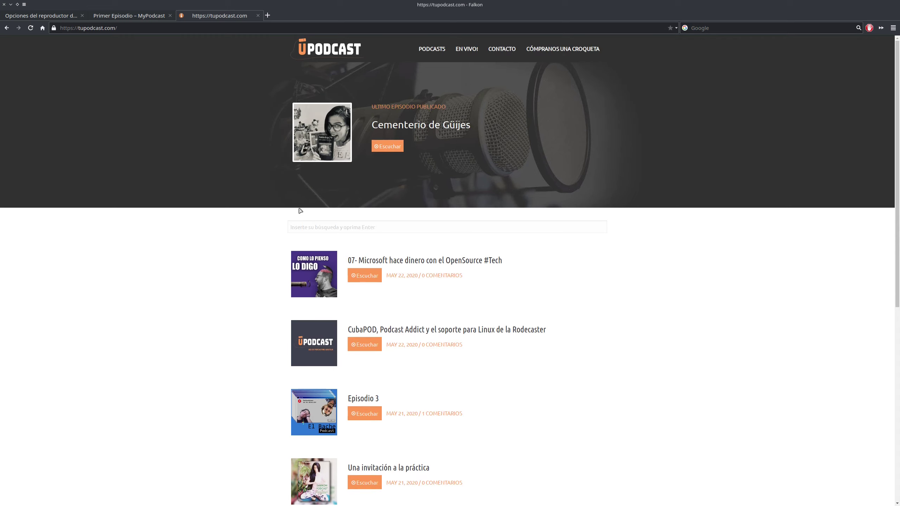
{"action": "left_click", "coordinate": [417, 127]}
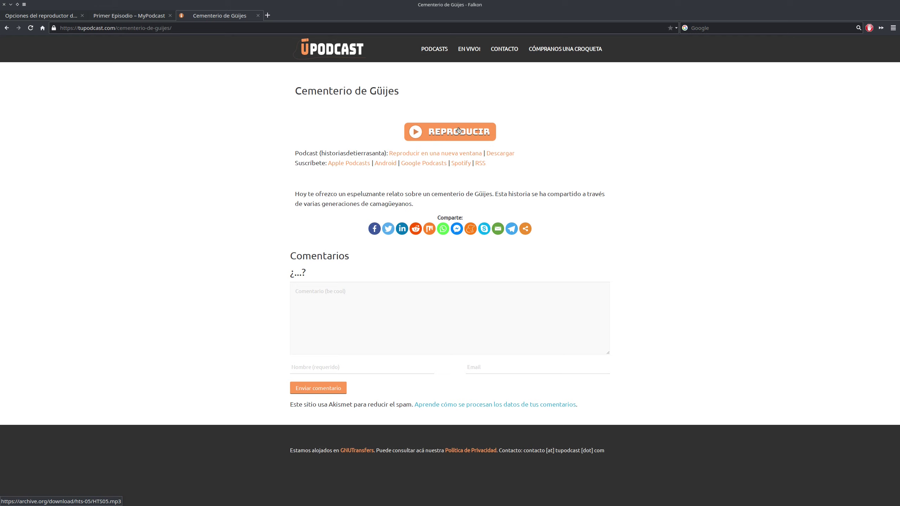
{"action": "left_click", "coordinate": [50, 16]}
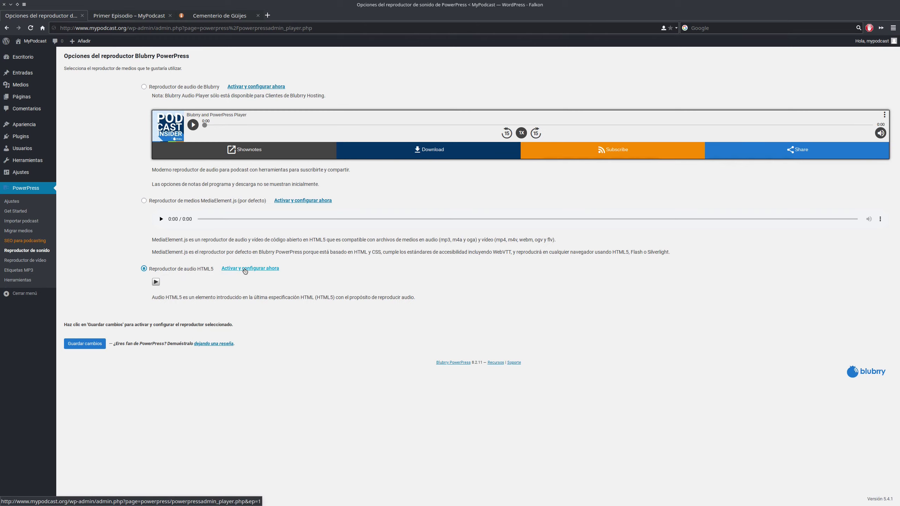
- Activate the HTML5 player and paste tupodcast's orange play image address into Icono reproducir
{"action": "left_click", "coordinate": [237, 270]}
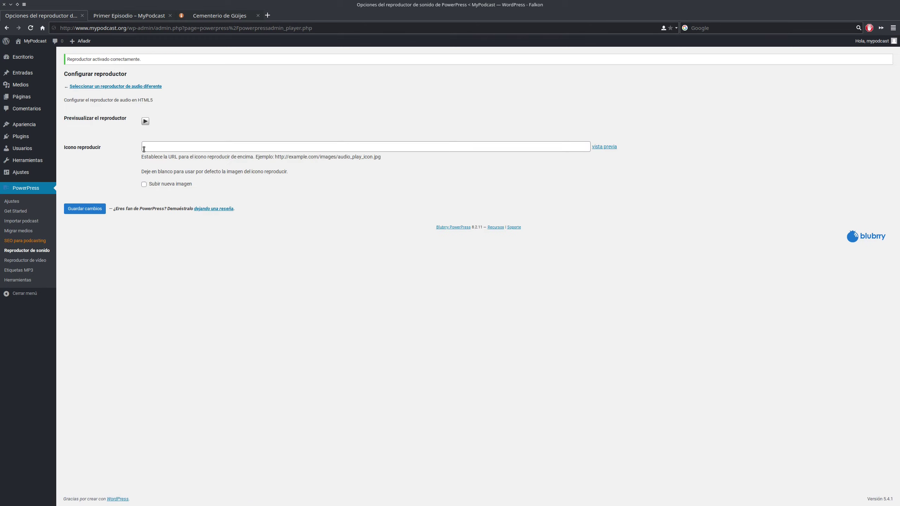
{"action": "left_click", "coordinate": [158, 148]}
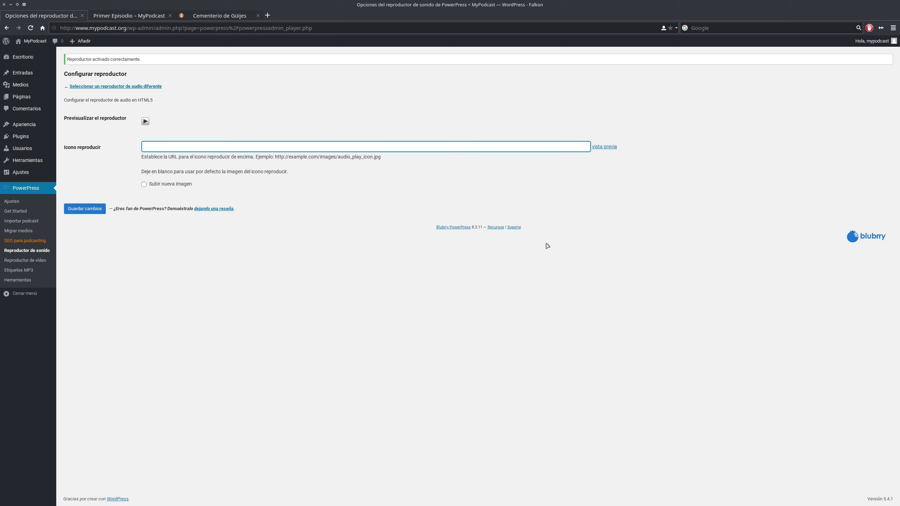
{"action": "left_click", "coordinate": [213, 13]}
{"action": "right_click", "coordinate": [429, 126]}
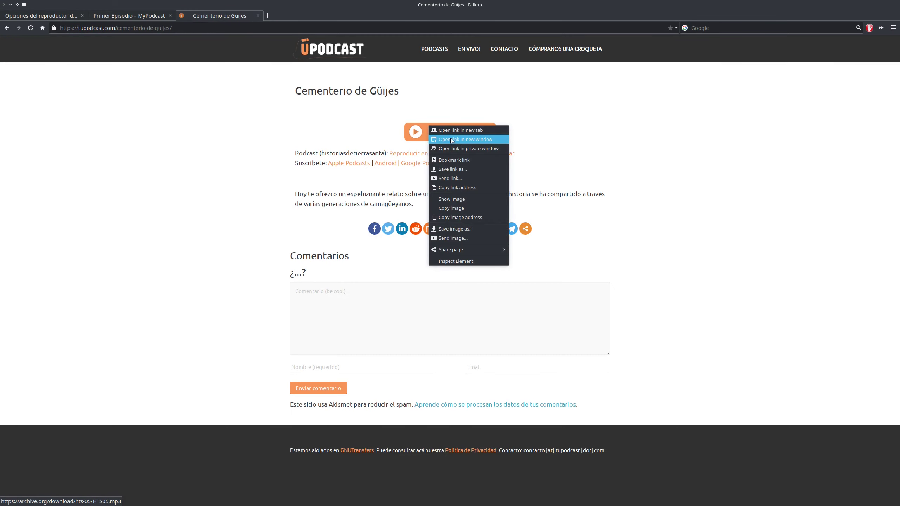
{"action": "left_click", "coordinate": [459, 217]}
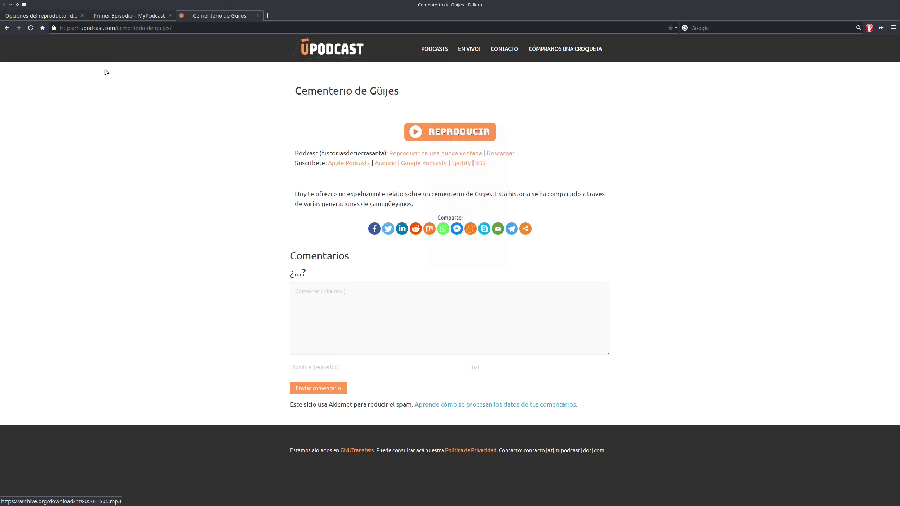
{"action": "left_click", "coordinate": [41, 15]}
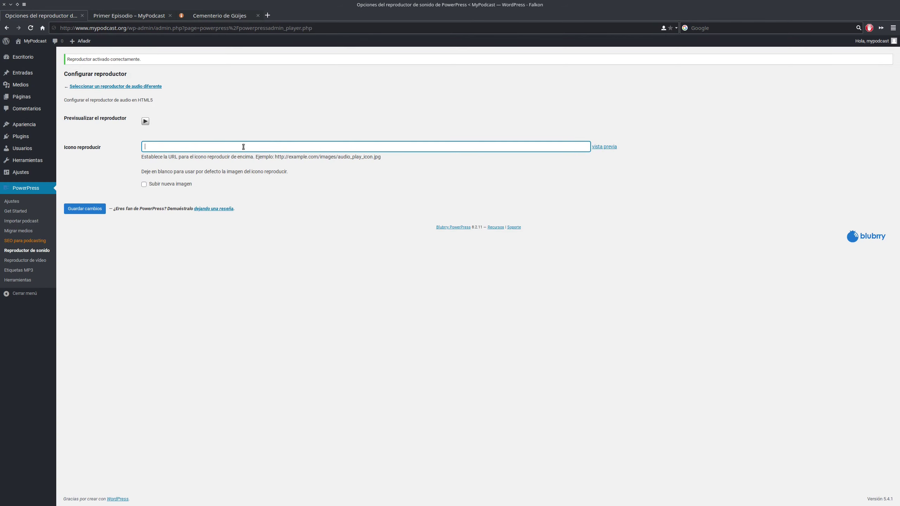
{"action": "type", "text": "https://tupodcast.com/wp-content/themes/tupodcast/img/play.png"}
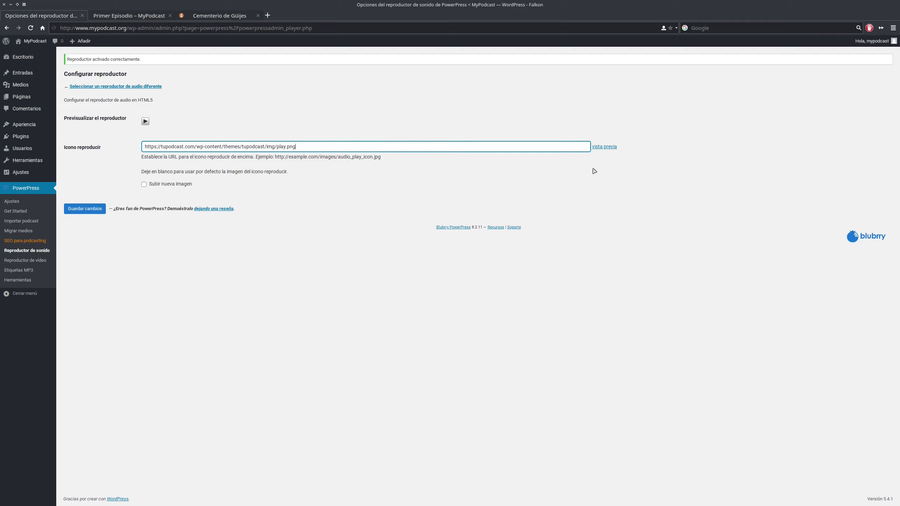
- Preview and save the play.png icon, then confirm Primer Episodio's orange Reproducir button
{"action": "left_click", "coordinate": [611, 150]}
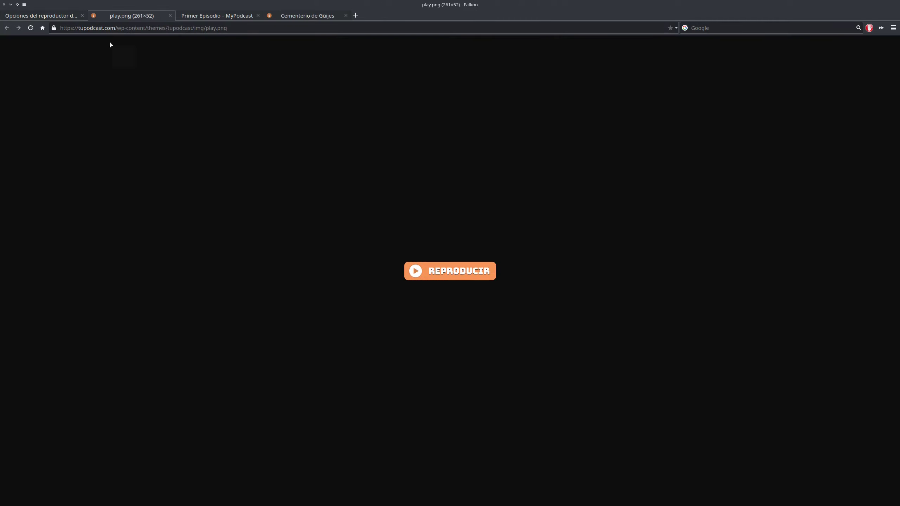
{"action": "left_click", "coordinate": [170, 16]}
{"action": "left_click", "coordinate": [41, 16]}
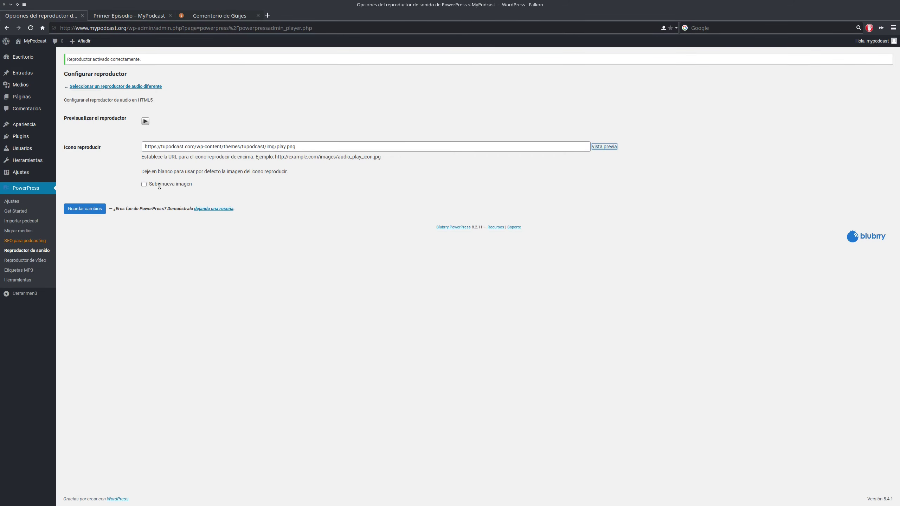
{"action": "left_click", "coordinate": [91, 210]}
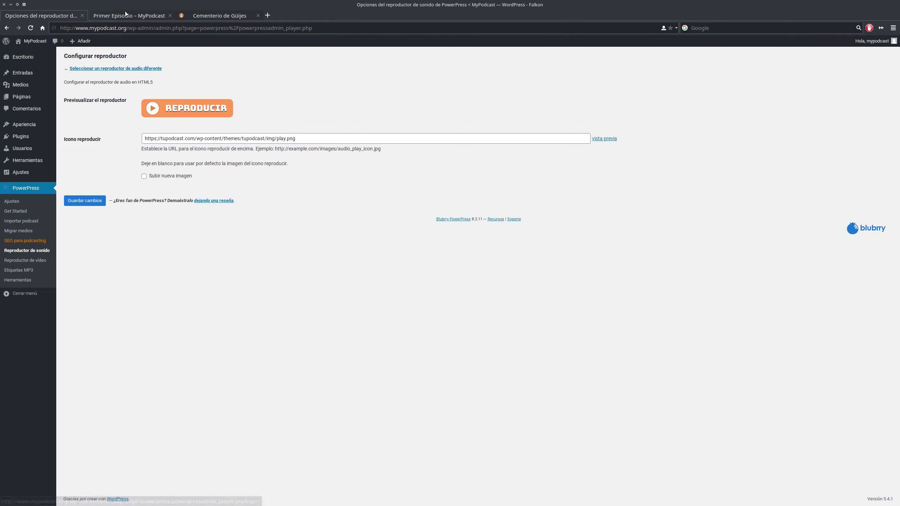
{"action": "left_click", "coordinate": [129, 15]}
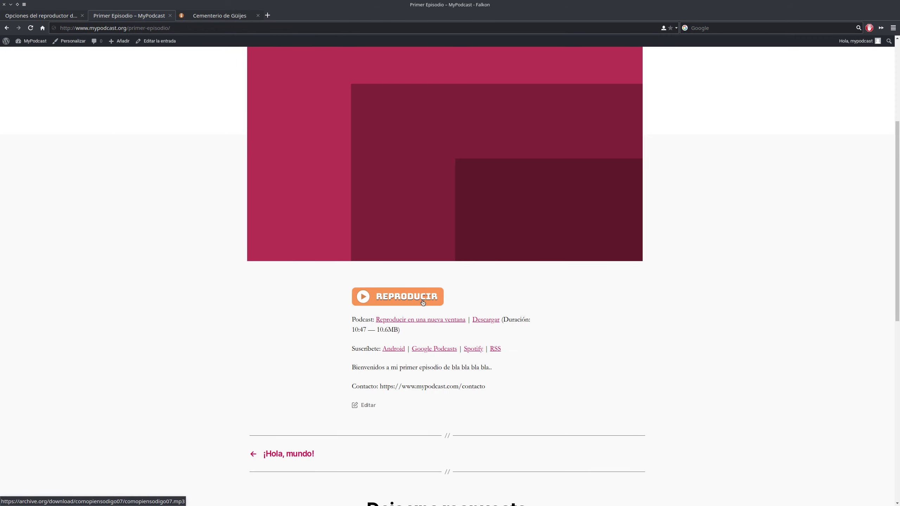
{"action": "left_click", "coordinate": [41, 15]}
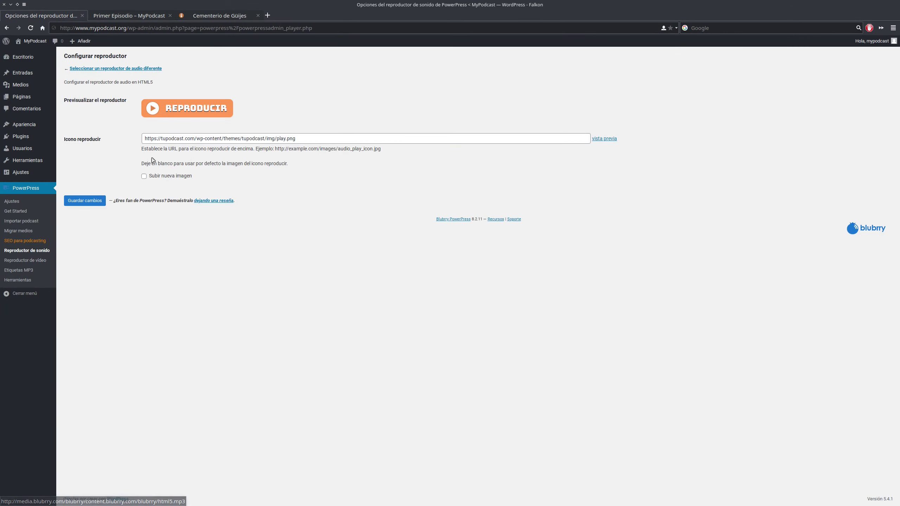
{"action": "left_click", "coordinate": [102, 69]}
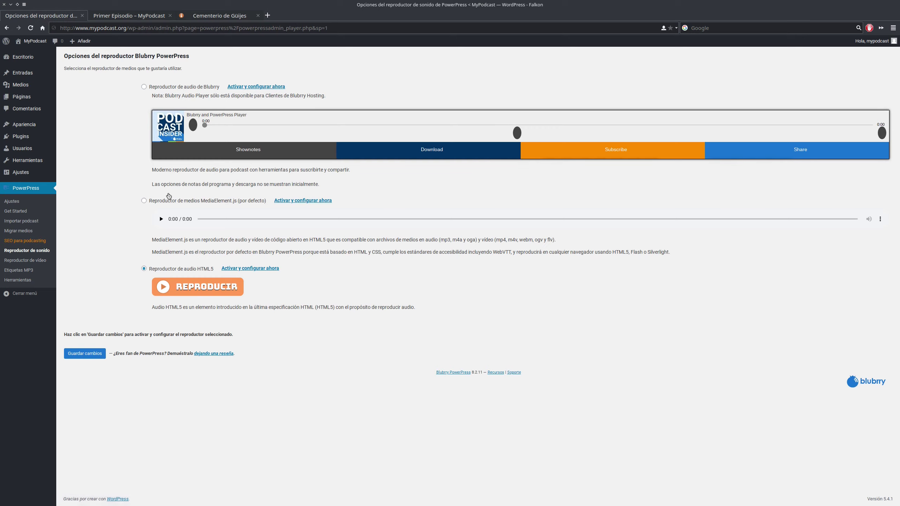
- Switch back to the MediaElement.js audio player and save, then review Reproductor de vídeo and Etiquetas MP3
{"action": "left_click", "coordinate": [164, 201]}
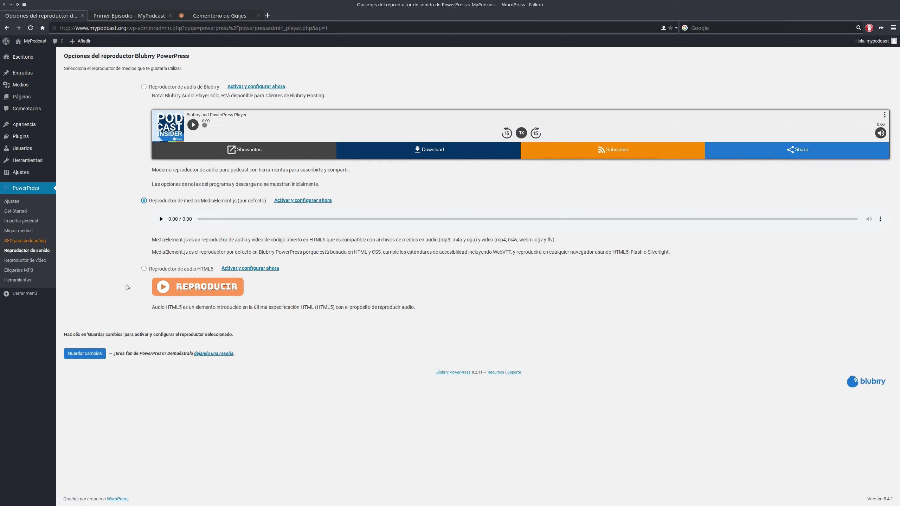
{"action": "left_click", "coordinate": [90, 353]}
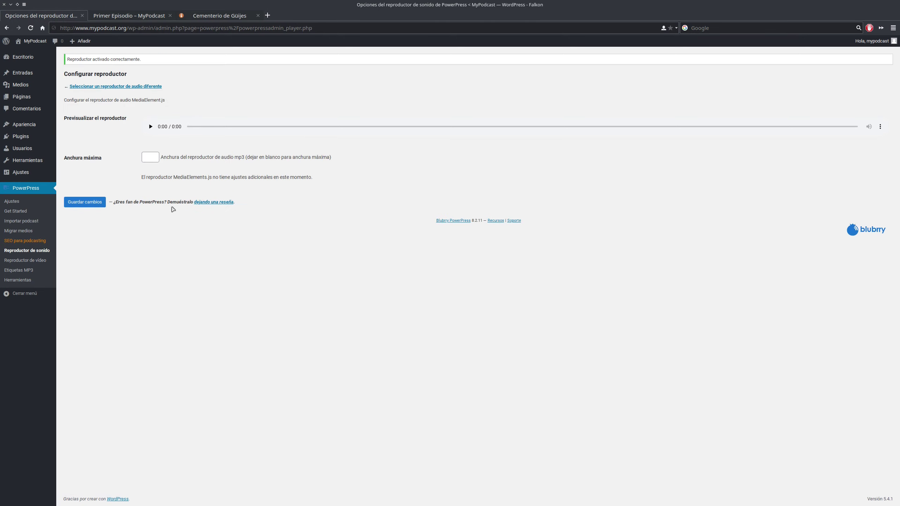
{"action": "left_click", "coordinate": [83, 205]}
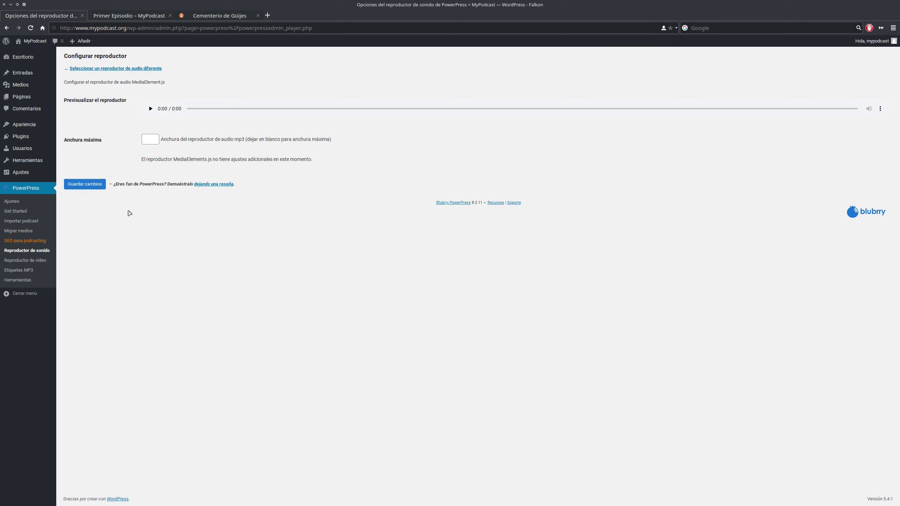
{"action": "left_click", "coordinate": [106, 68]}
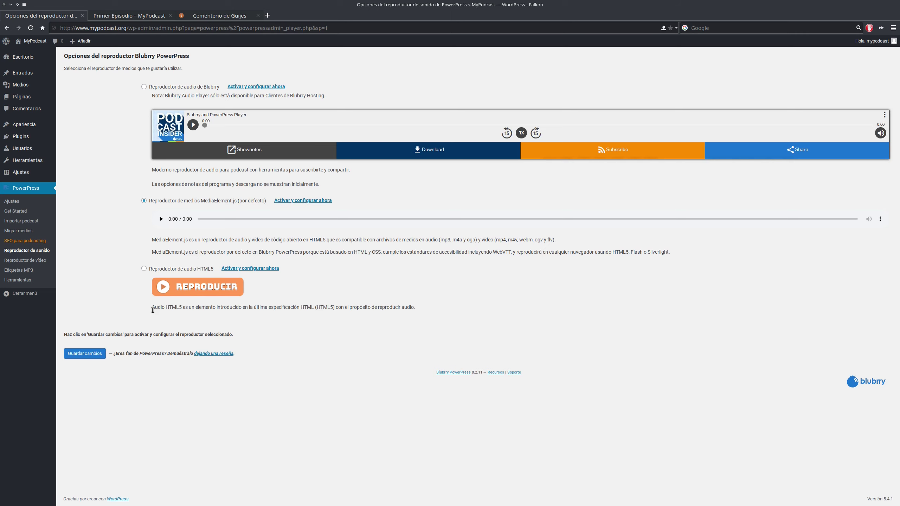
{"action": "left_click", "coordinate": [39, 260]}
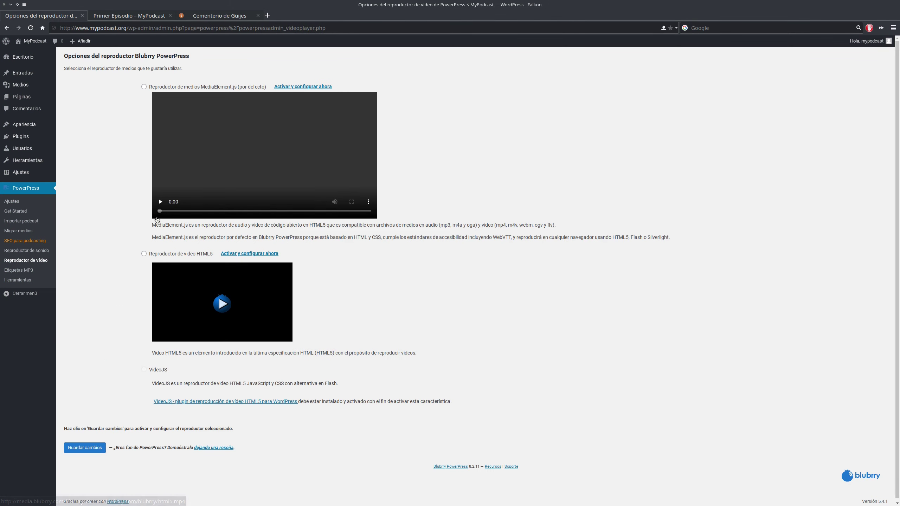
{"action": "left_click", "coordinate": [18, 270]}
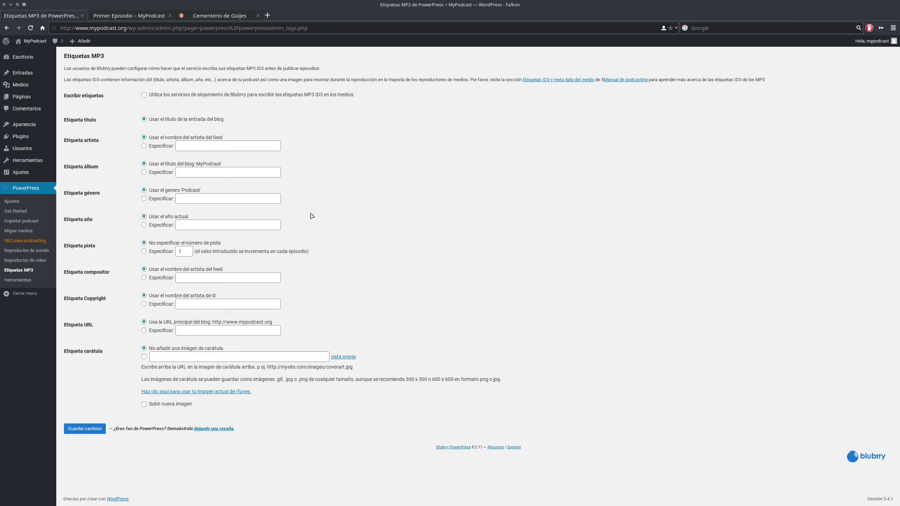
- Review the custom artist, album, genre and year ID3 tag fields on Etiquetas MP3
{"action": "left_click", "coordinate": [214, 150]}
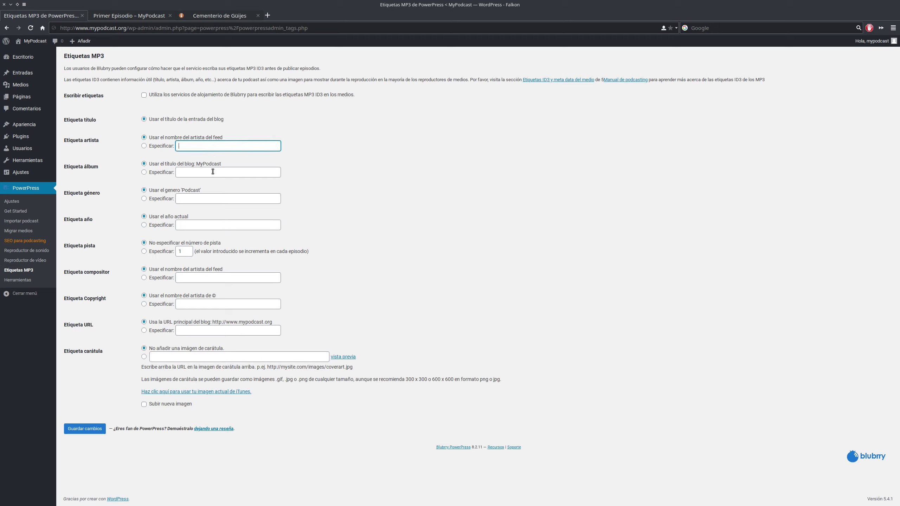
{"action": "left_click", "coordinate": [213, 172]}
{"action": "left_click", "coordinate": [200, 199]}
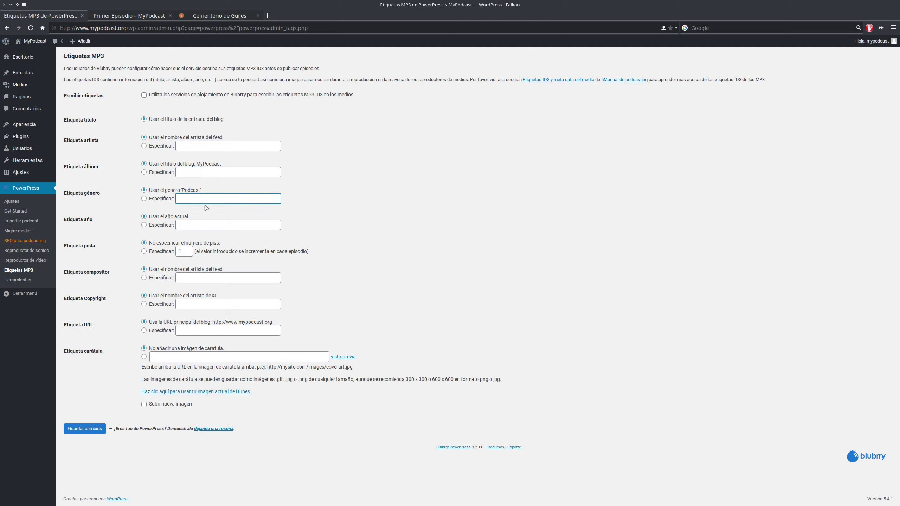
{"action": "left_click", "coordinate": [205, 228]}
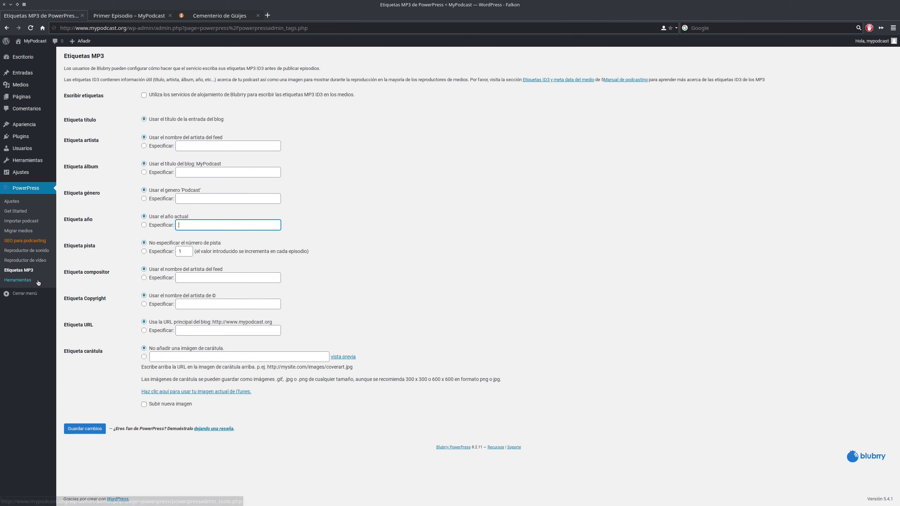
- Look over the PowerPress Herramientas page, then return to the main PowerPress Ajustes page
{"action": "left_click", "coordinate": [22, 283]}
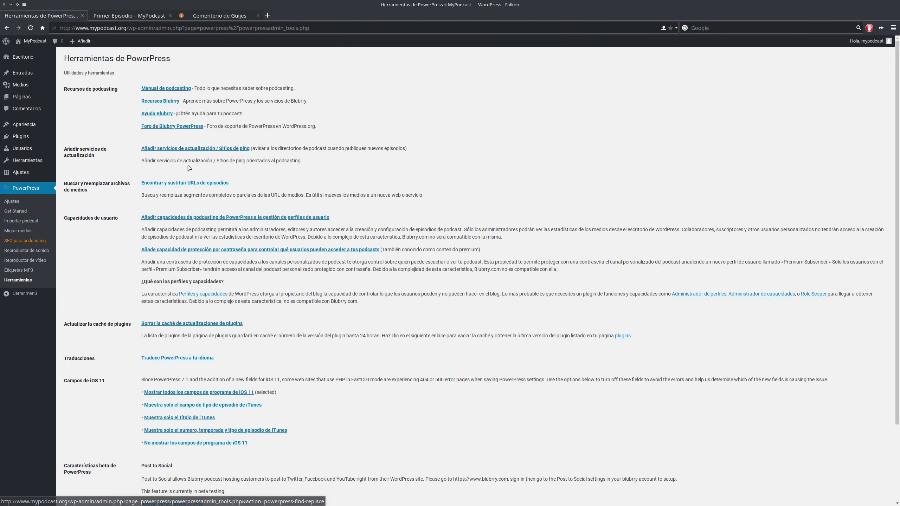
{"action": "scroll", "coordinate": [191, 173], "scroll_direction": "down", "scroll_amount": 2}
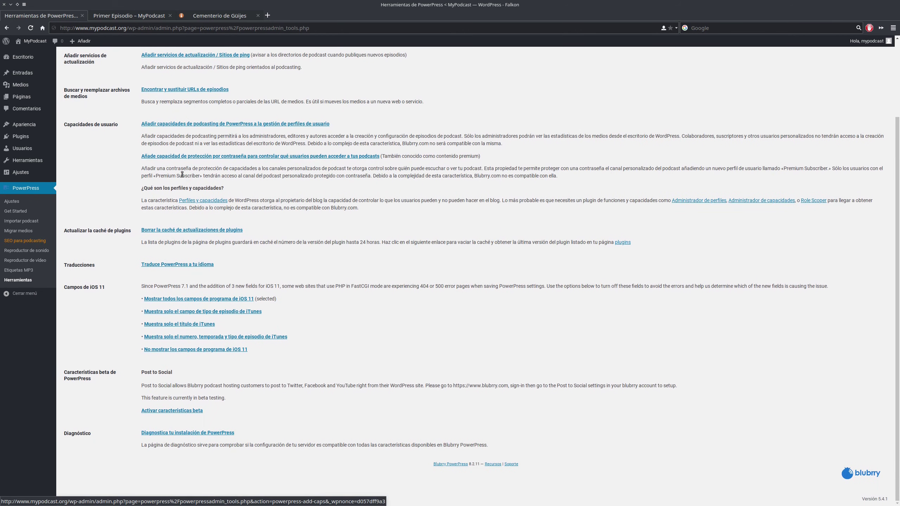
{"action": "scroll", "coordinate": [225, 234], "scroll_direction": "up", "scroll_amount": 2}
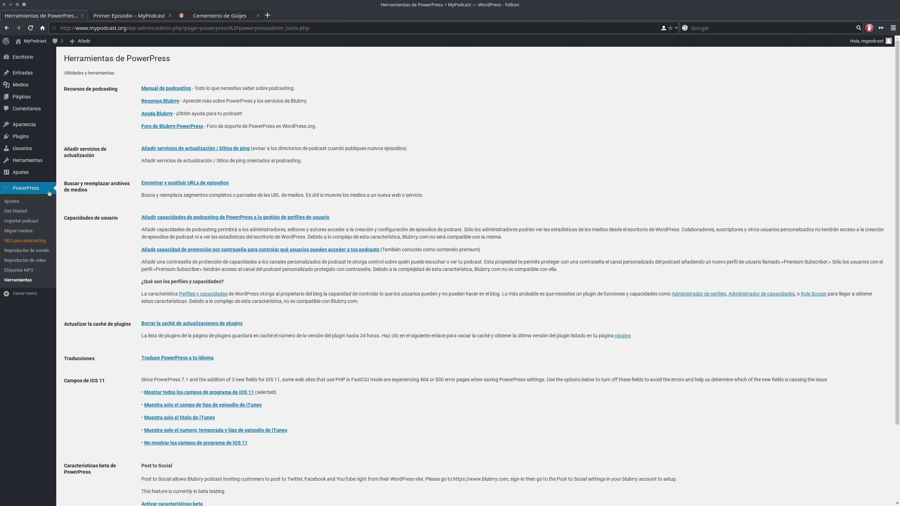
{"action": "left_click", "coordinate": [20, 202]}
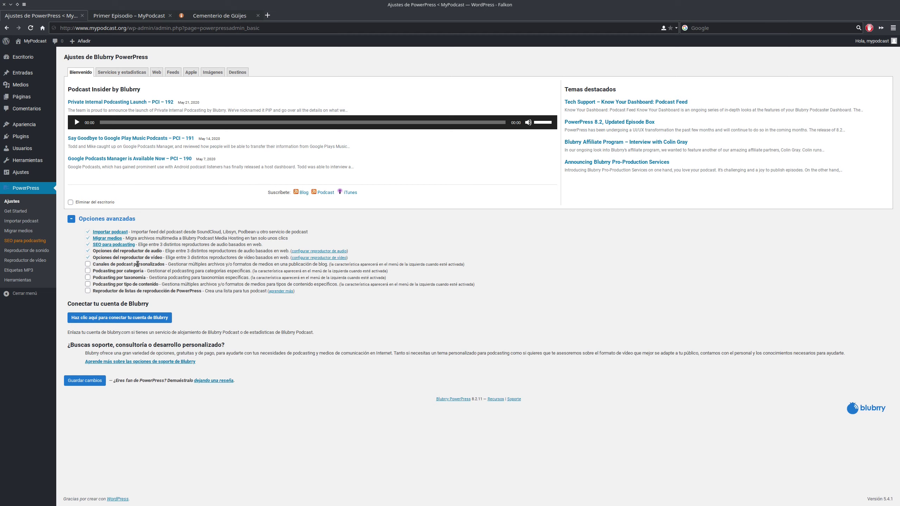
- View the MyPodcast front page showing Primer Episodio's standard audio player bar
{"action": "left_click", "coordinate": [38, 42]}
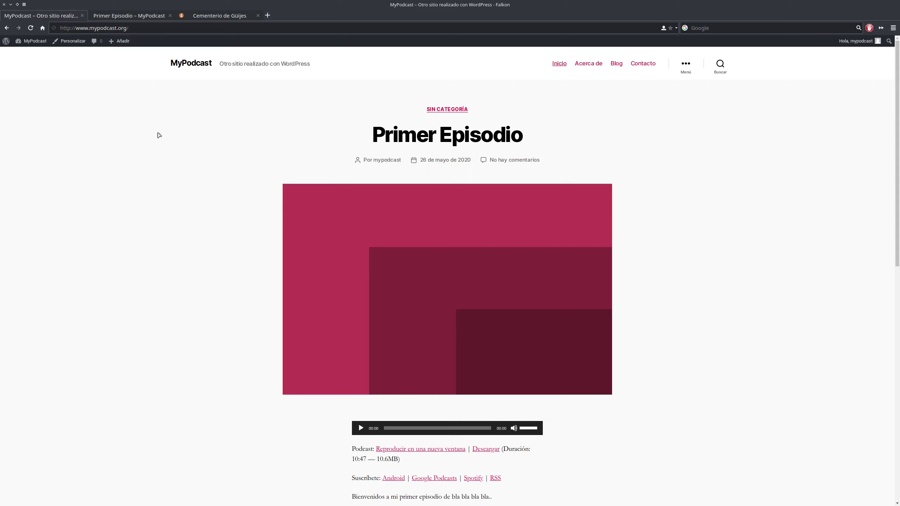
- Glance at the Primer Episodio tab, then go to Escritorio from the MyPodcast admin-bar menu
{"action": "key", "text": "ctrl+Tab"}
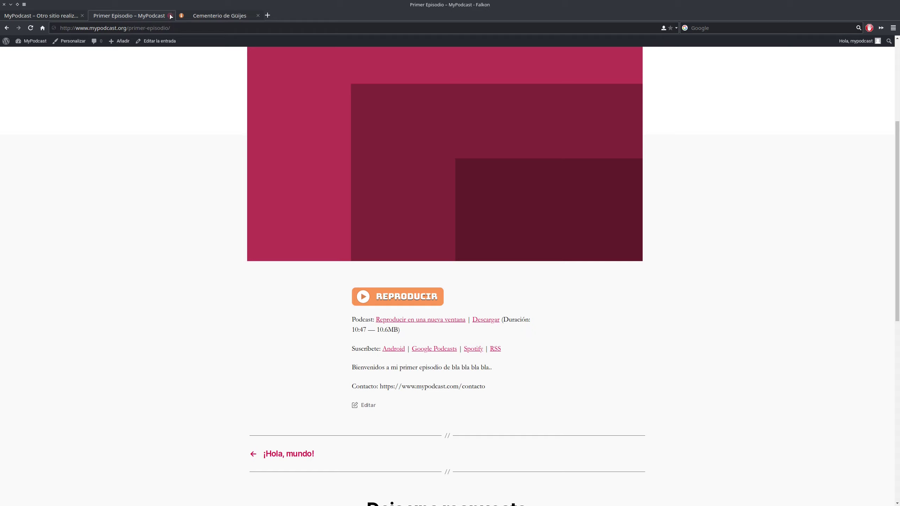
{"action": "left_click", "coordinate": [14, 15]}
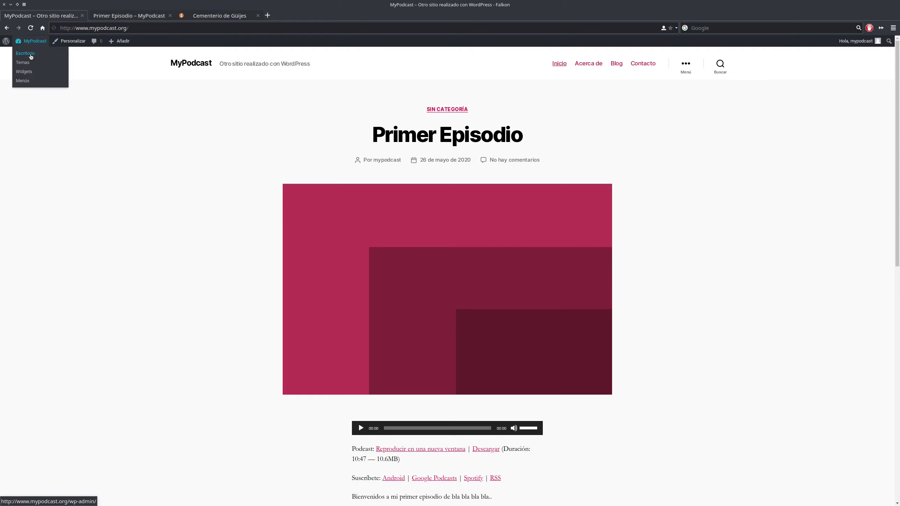
{"action": "left_click", "coordinate": [25, 53]}
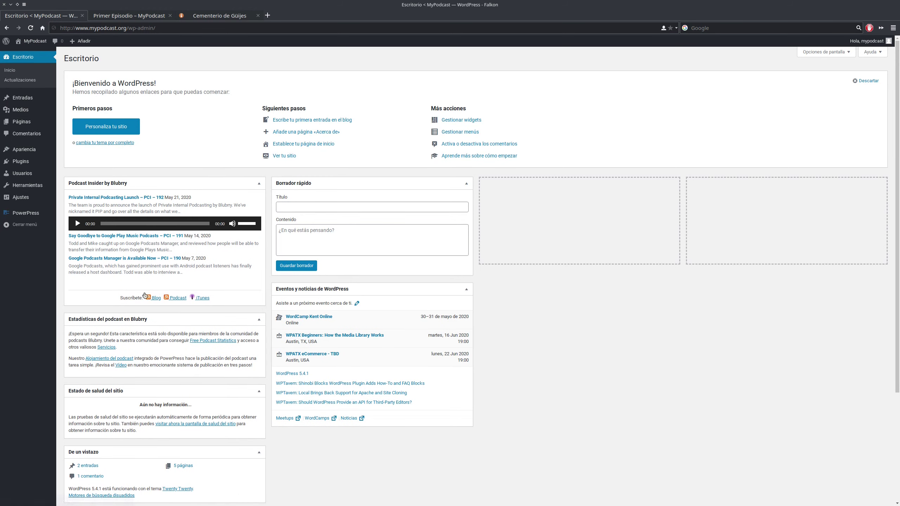
{"action": "mouse_move", "coordinate": [19, 103]}
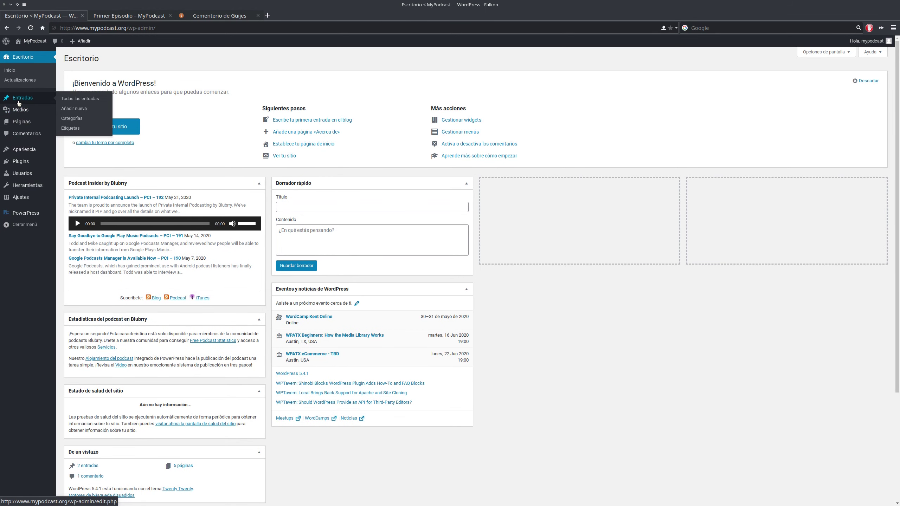